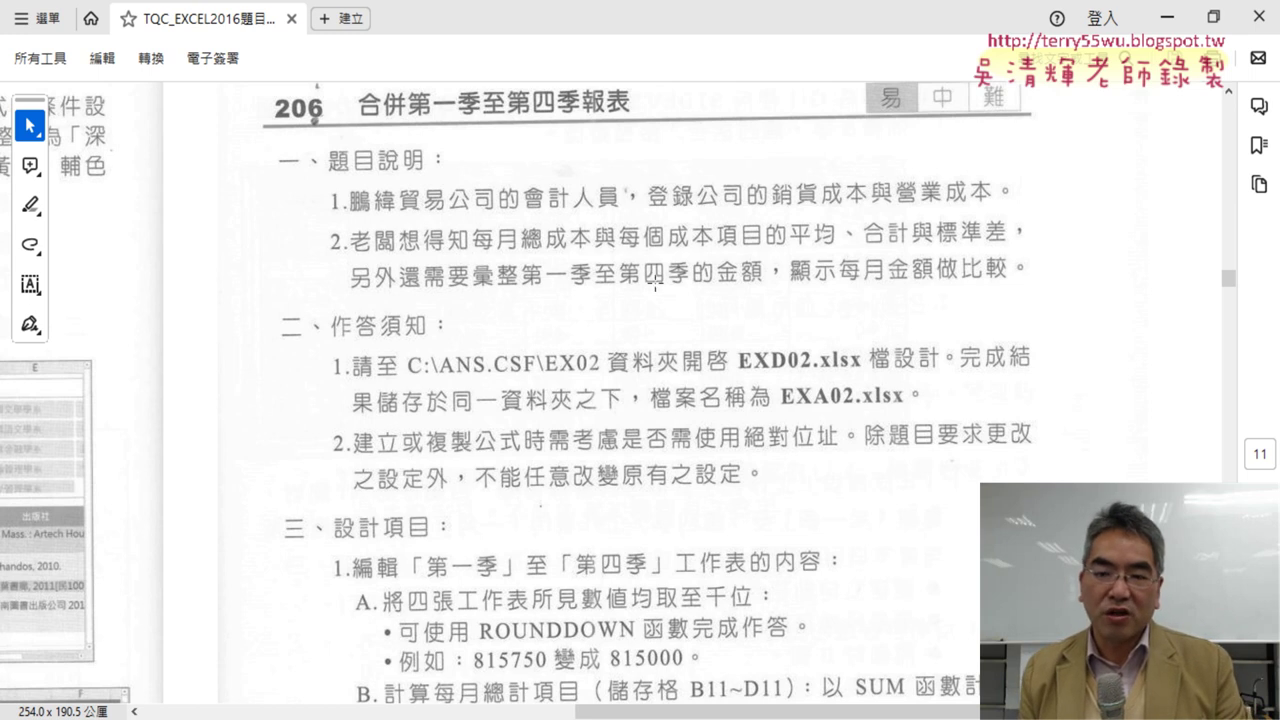
Scroll the exercise PDF down to section 三、設計項目 covering the ROUNDDOWN and SUM requirements.
scroll(656, 285, down, 2)
scroll(680, 287, down, 3)
scroll(700, 288, down, 2)
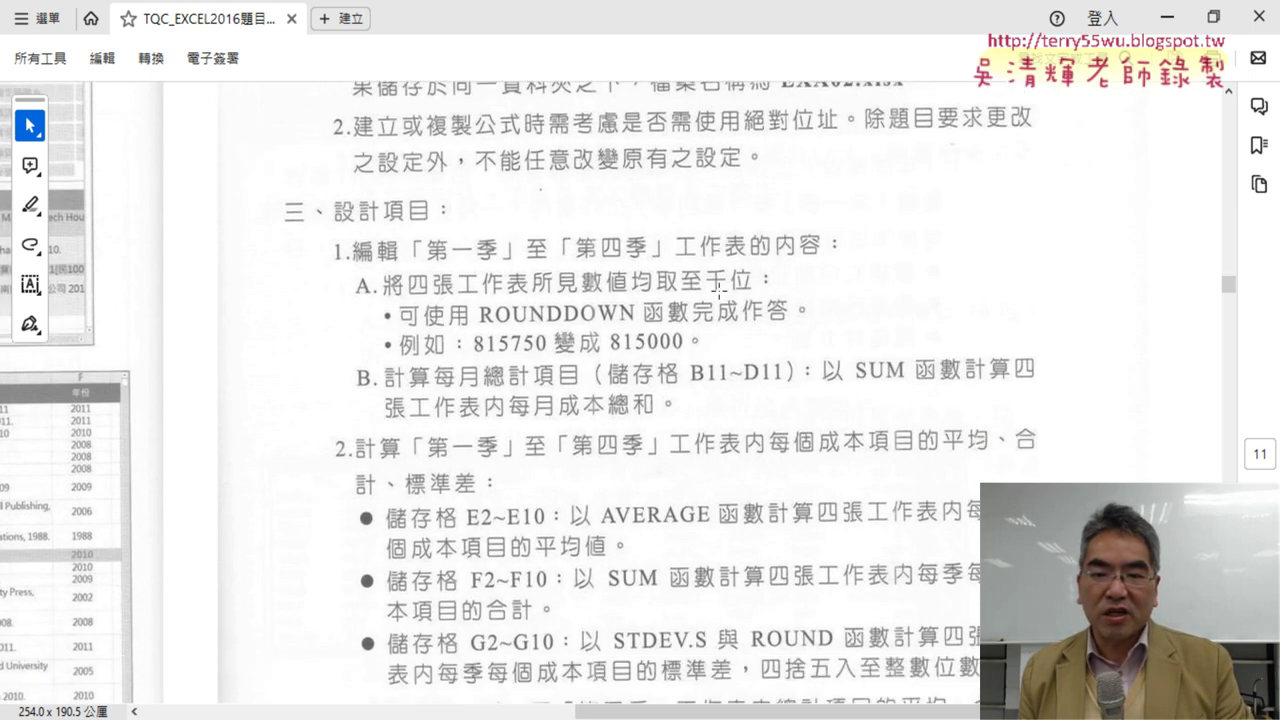
scroll(720, 290, down, 1)
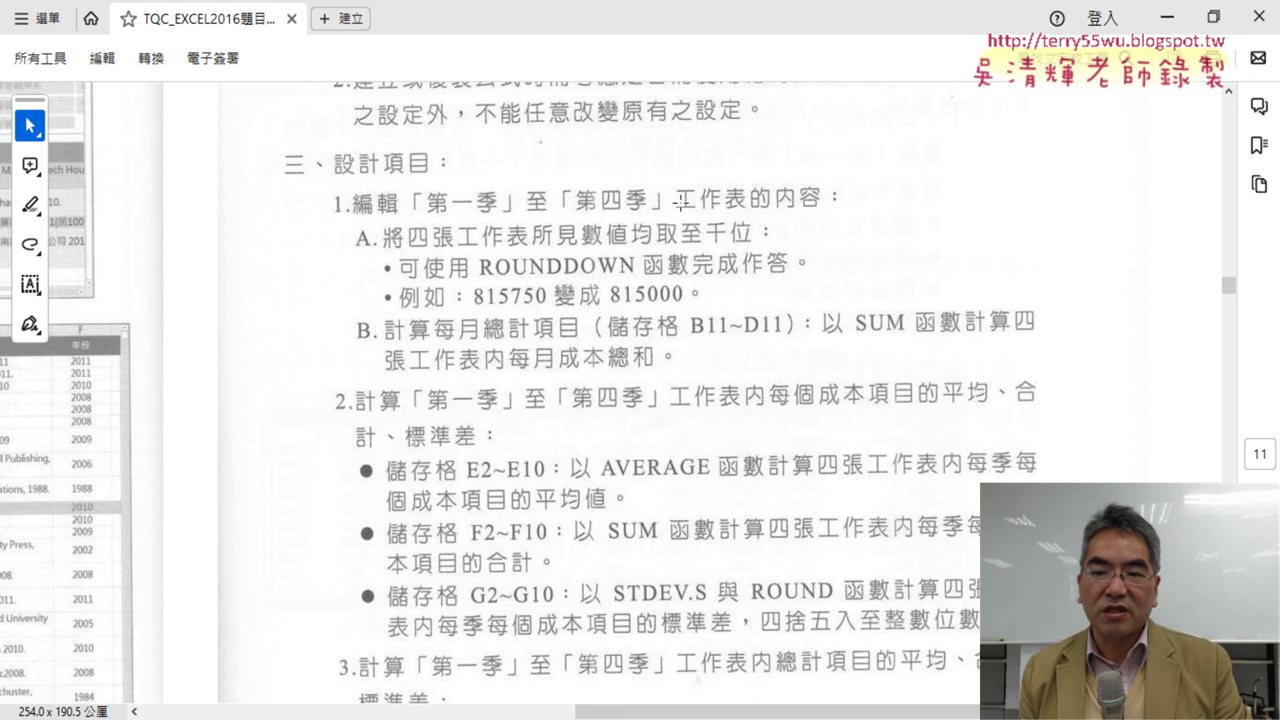
scroll(642, 262, down, 1)
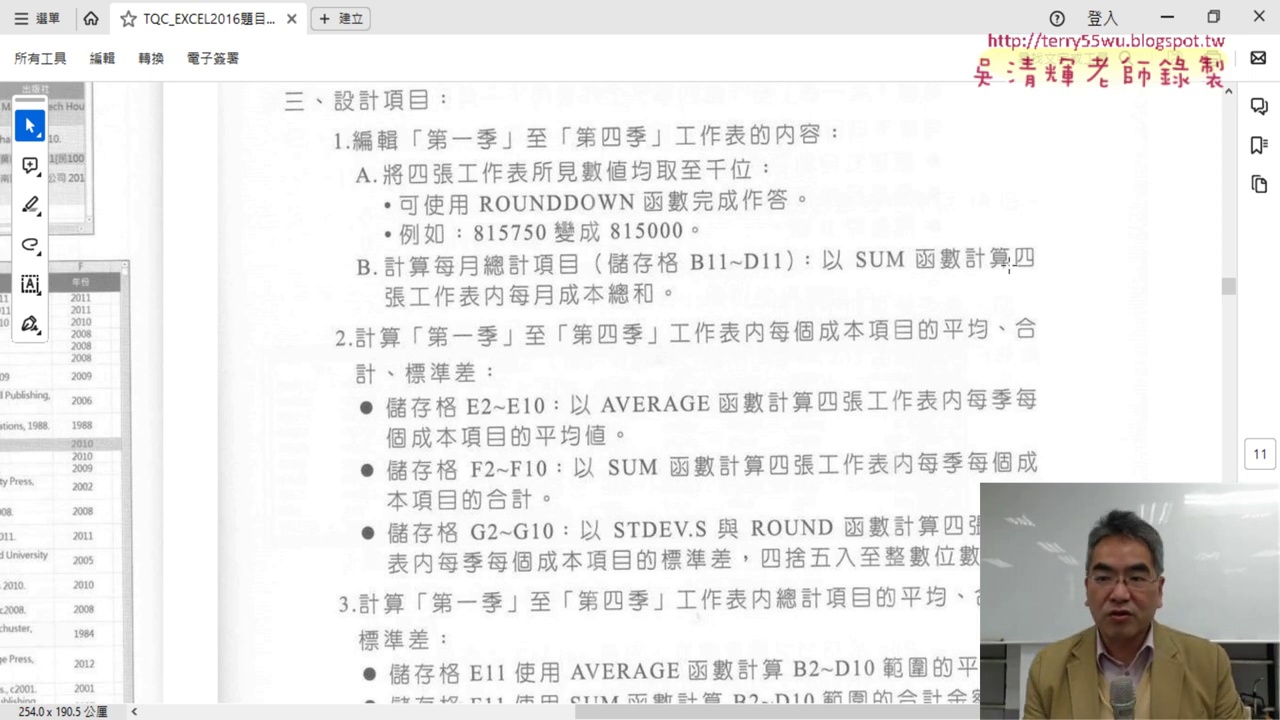
Hide the PDF, review each quarter sheet, then group 第一季 through 第四季 from 第一季.
click(1165, 22)
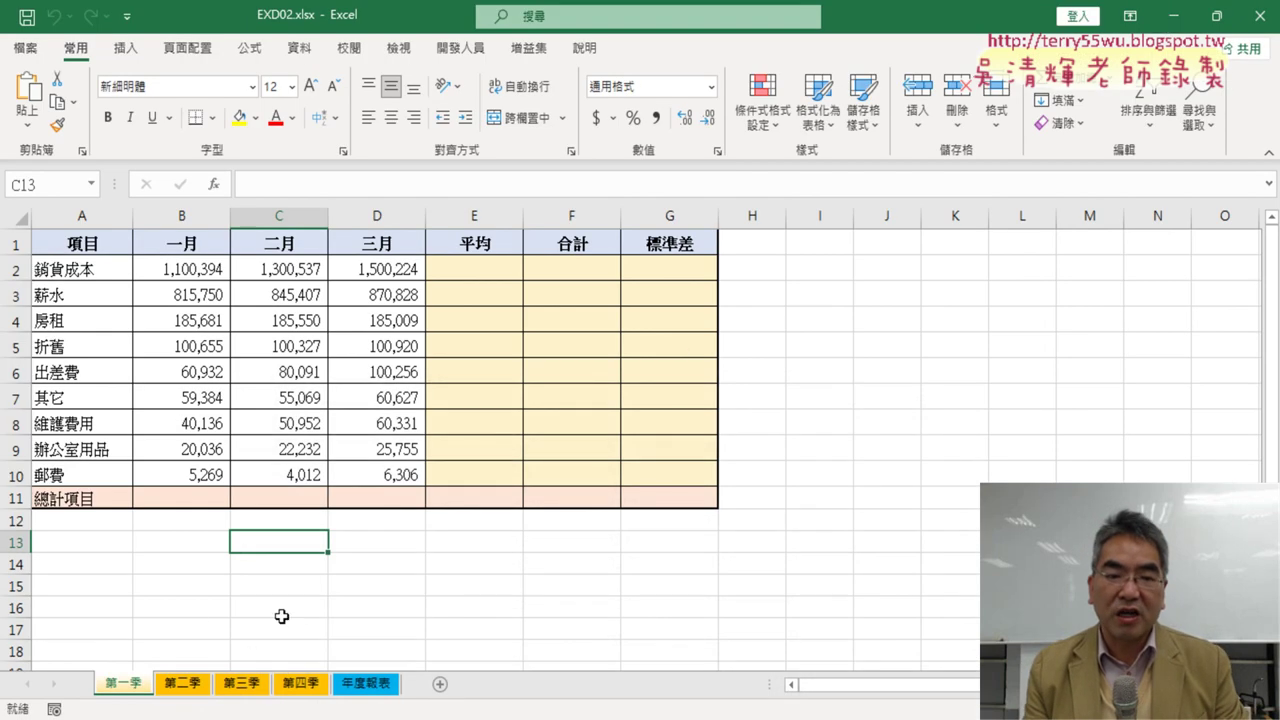
click(302, 688)
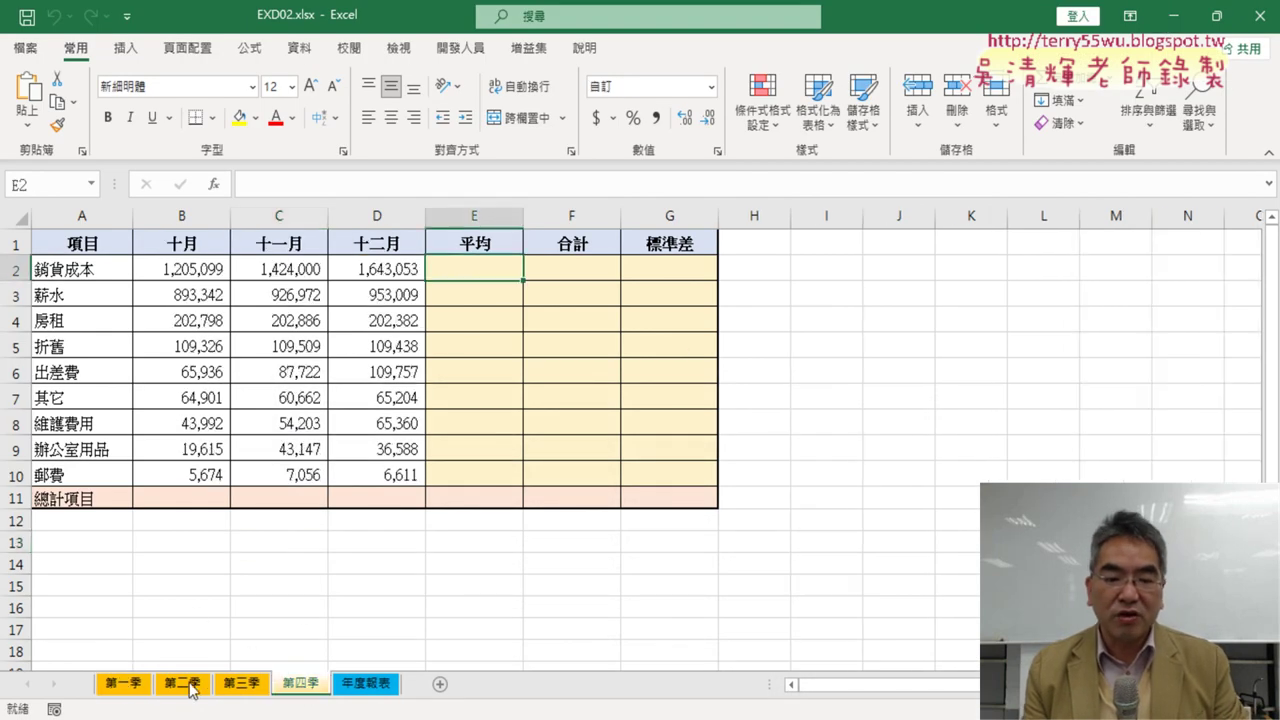
click(123, 684)
click(182, 684)
click(252, 688)
click(300, 686)
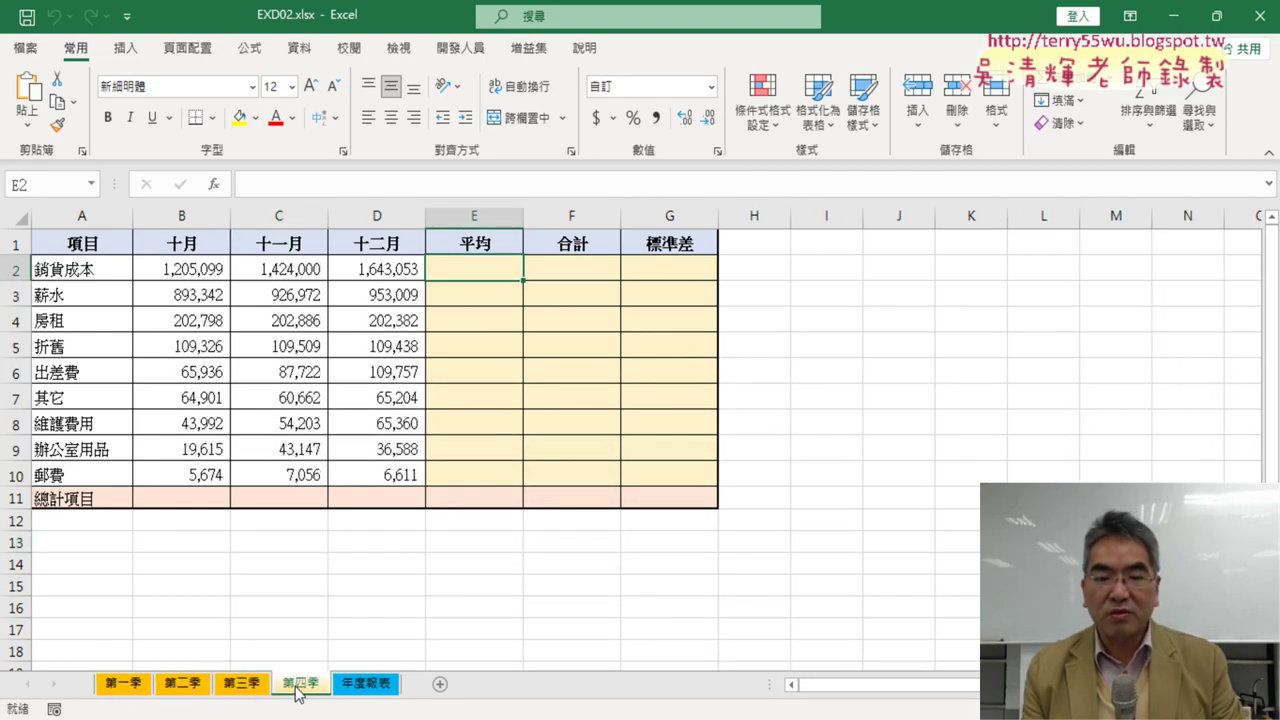
click(120, 687)
click(162, 688)
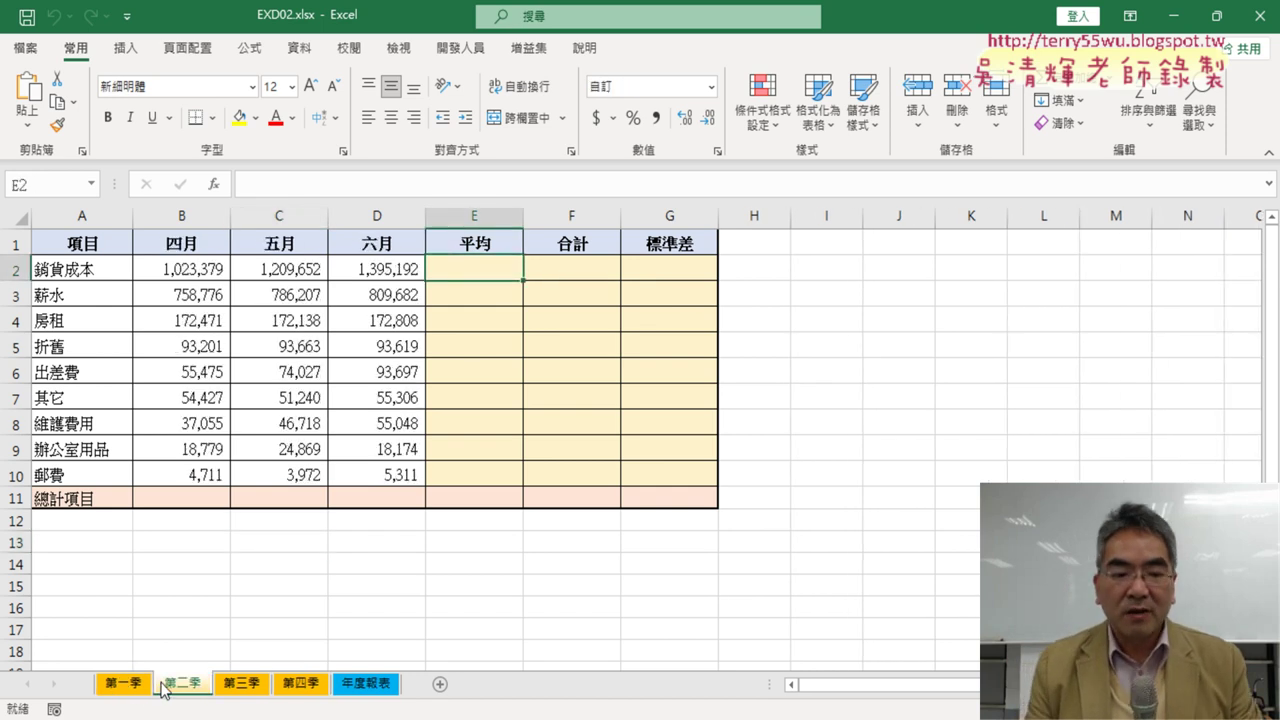
click(123, 684)
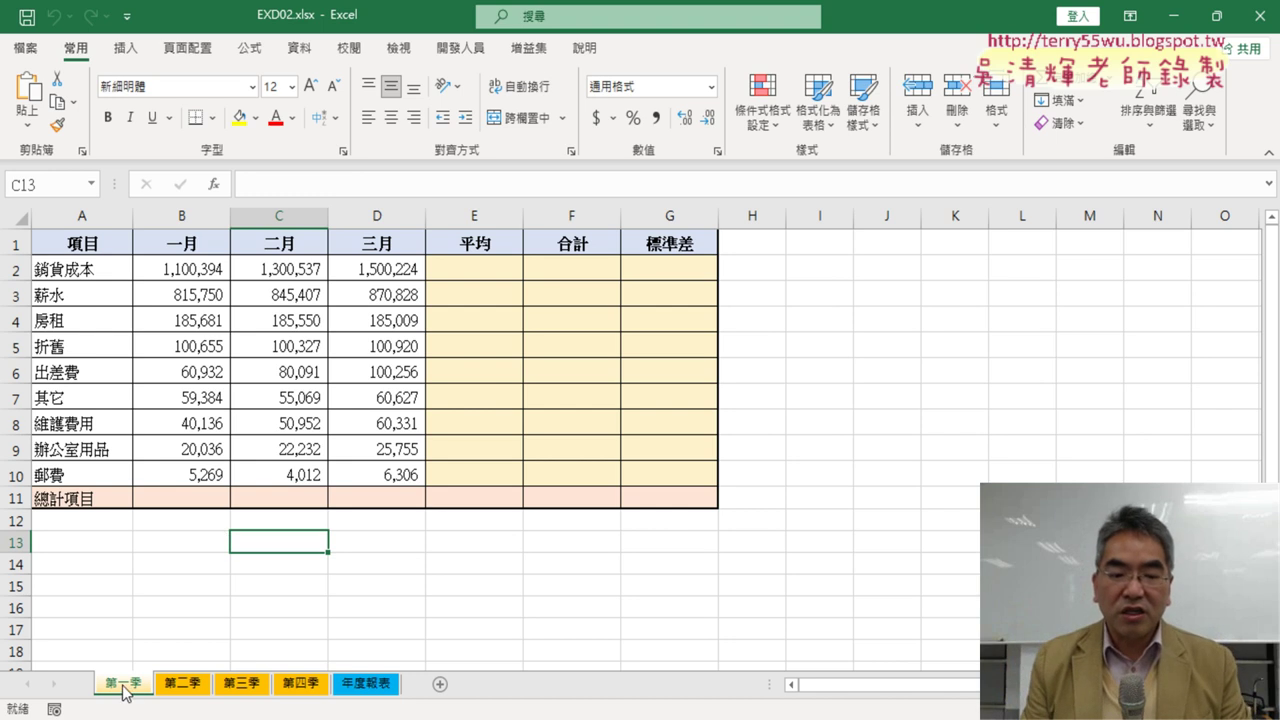
shift+click(304, 688)
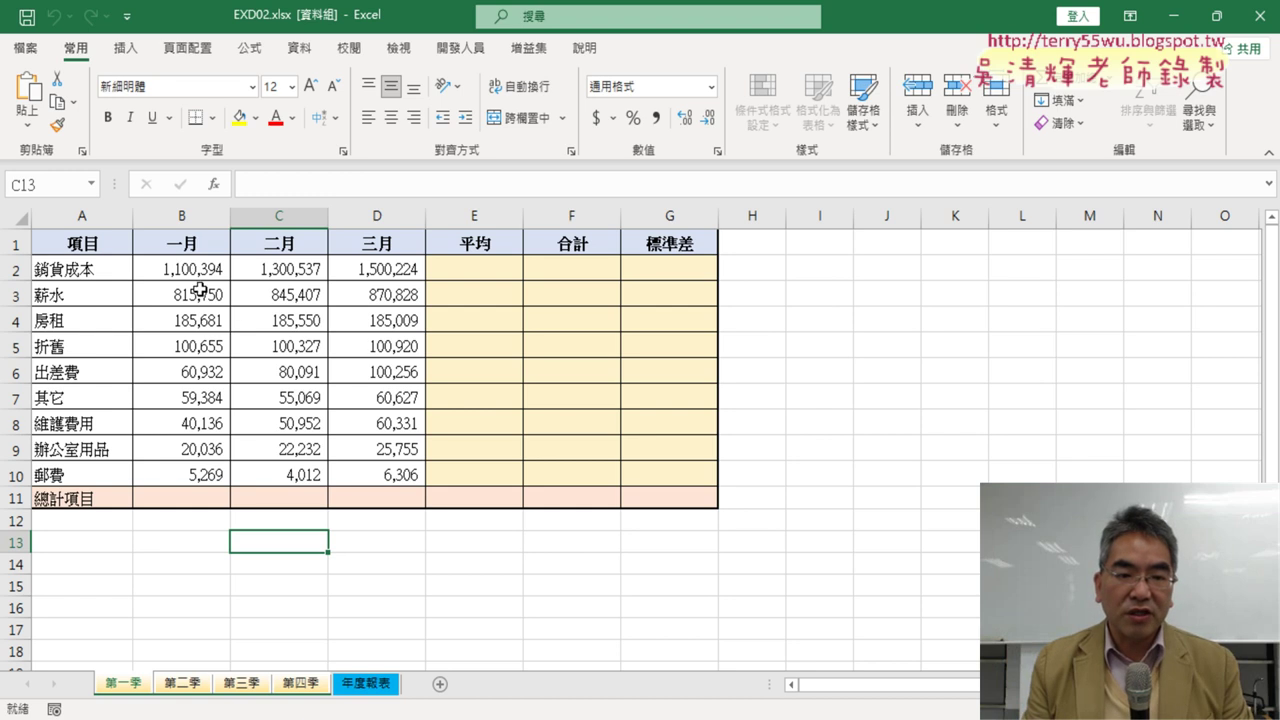
drag(179, 267, 391, 471)
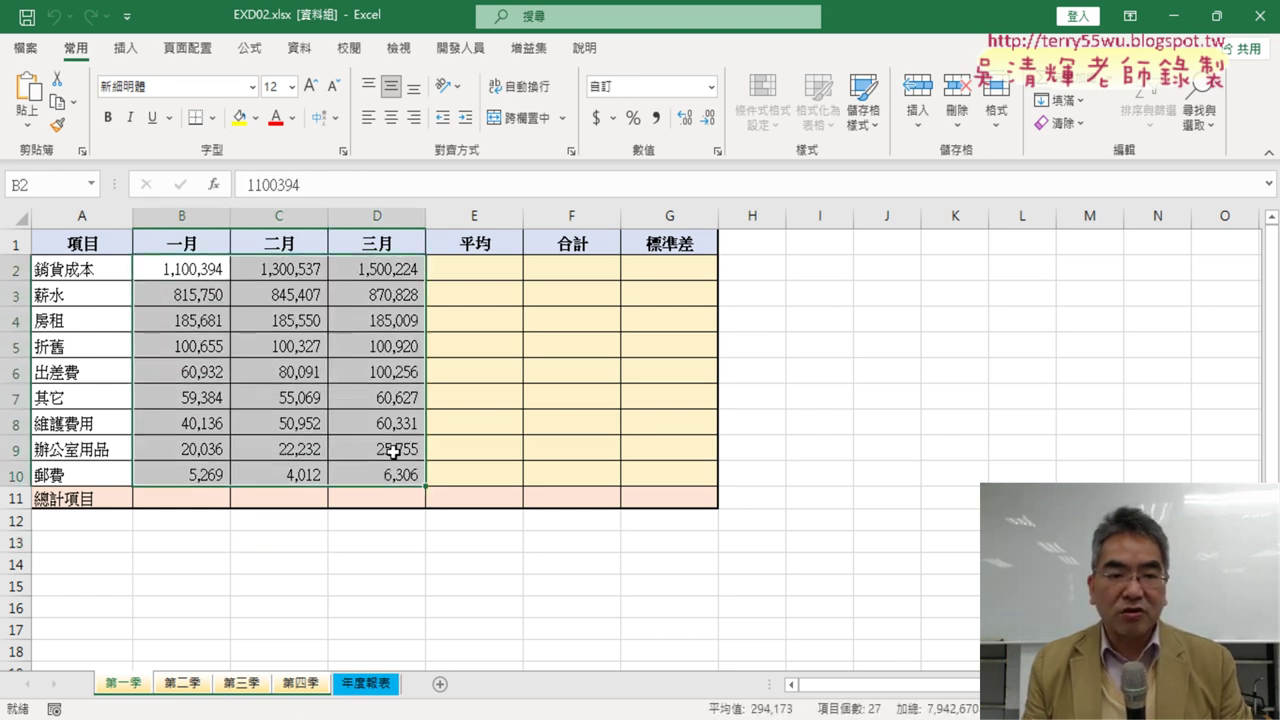
right_click(280, 325)
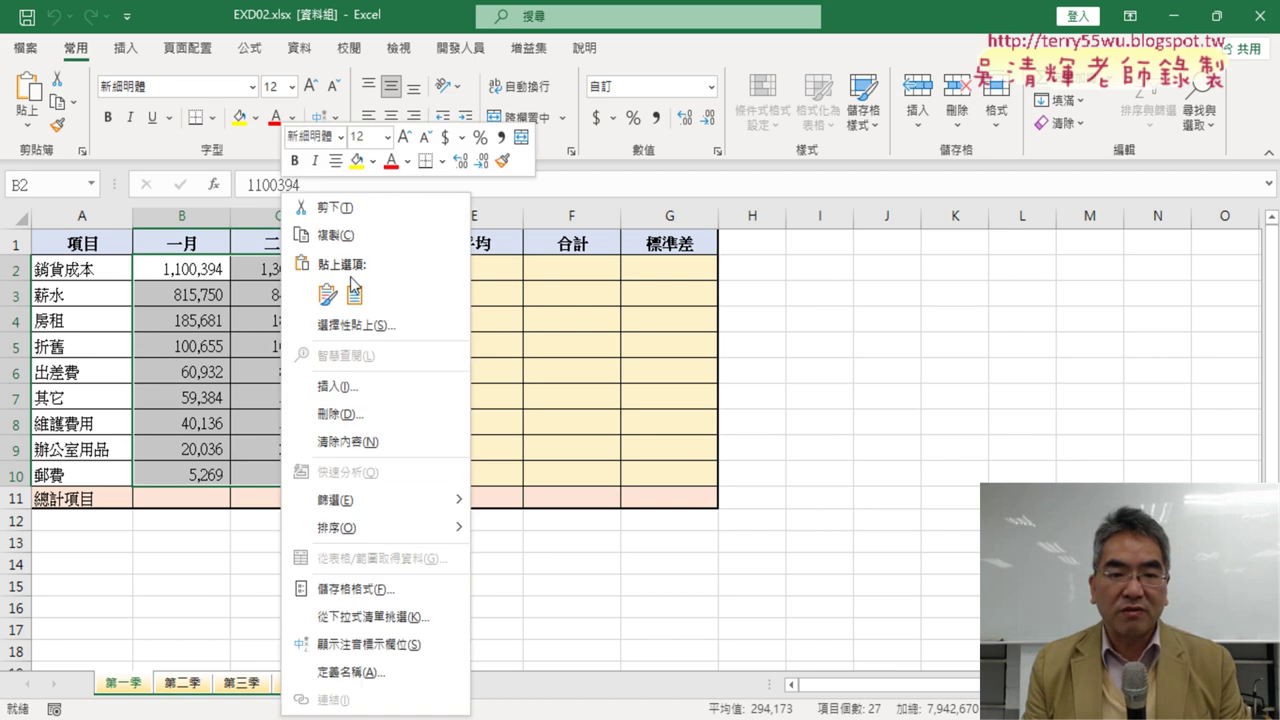
click(351, 239)
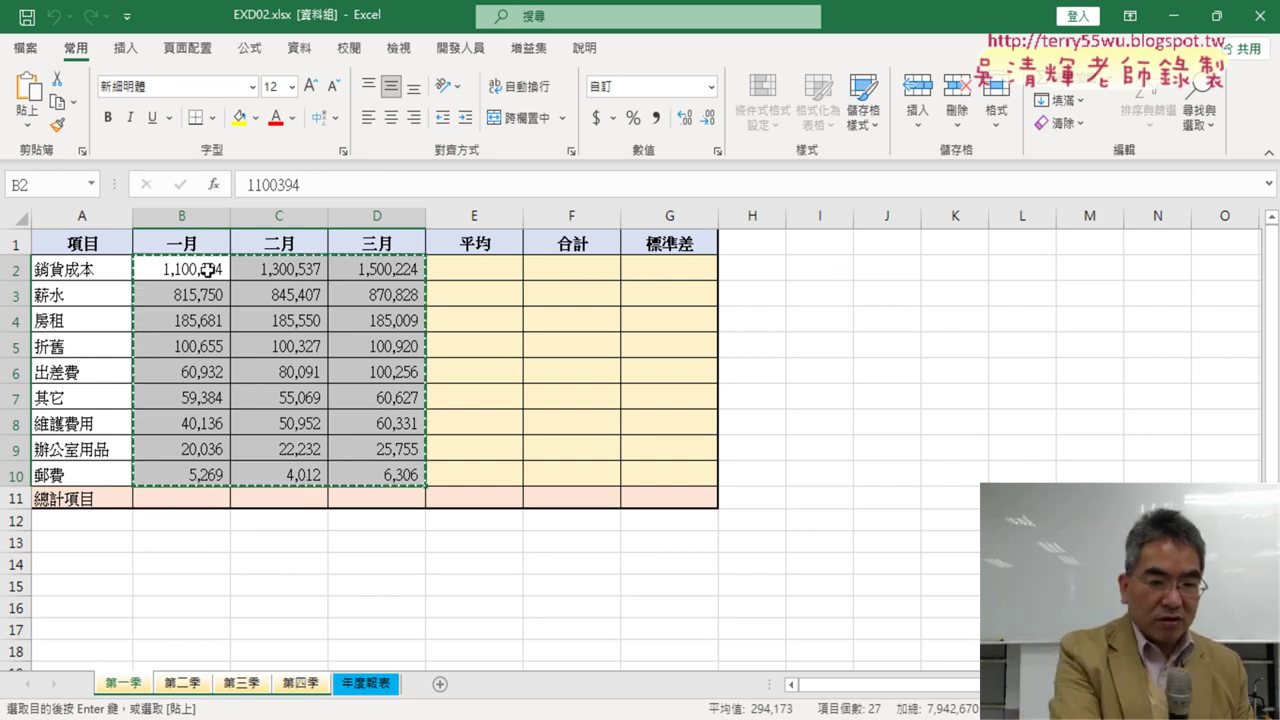
key(Escape)
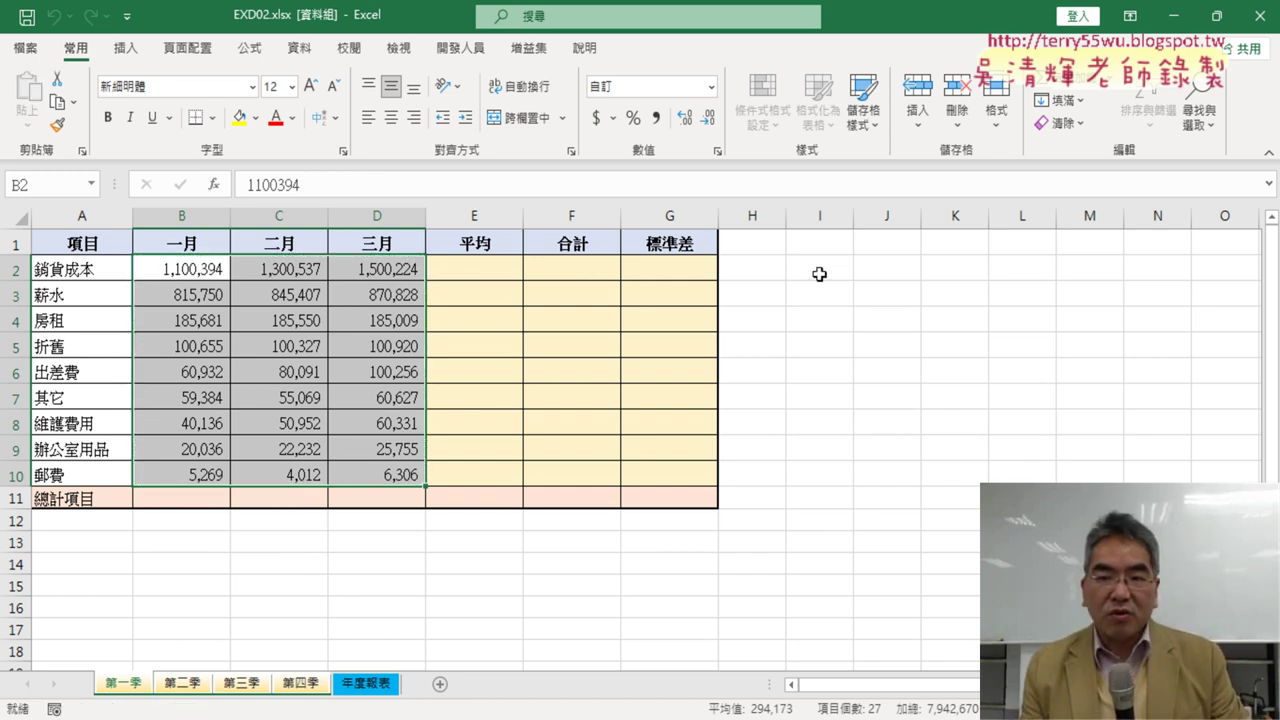
click(823, 270)
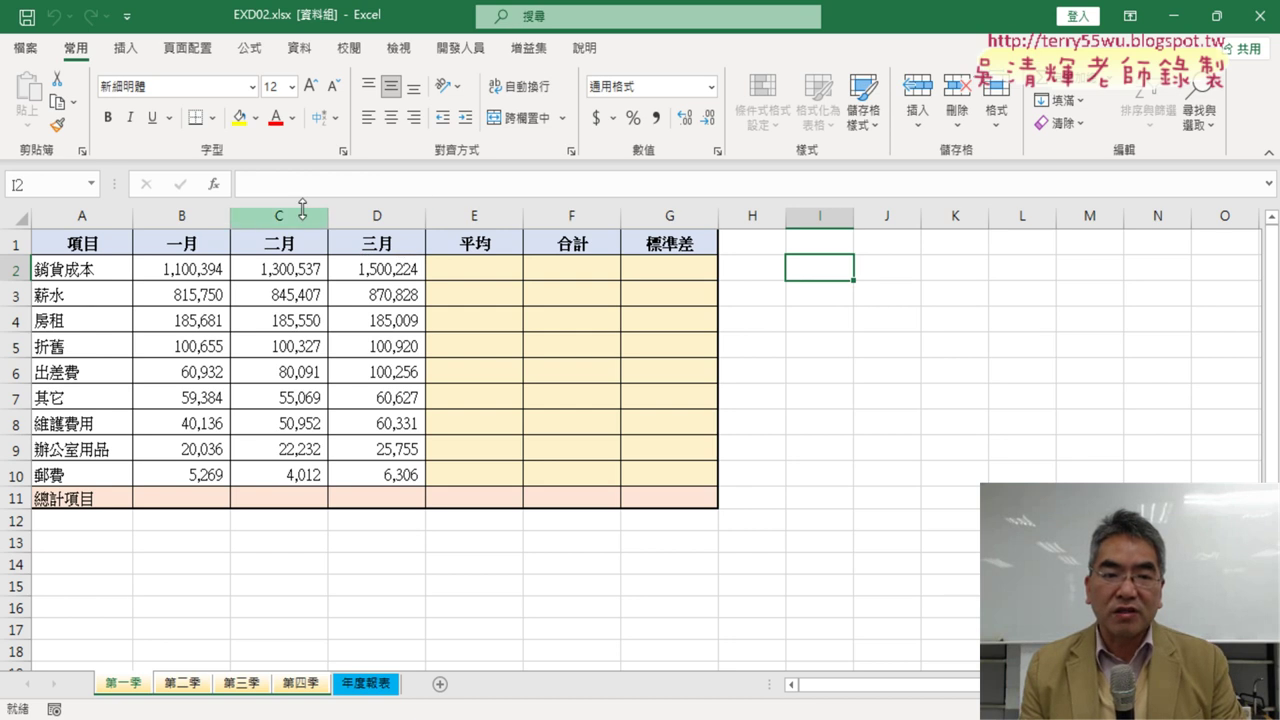
Start a function in I2 and pick ROUNDDOWN from the 數學與三角函數 category.
click(218, 185)
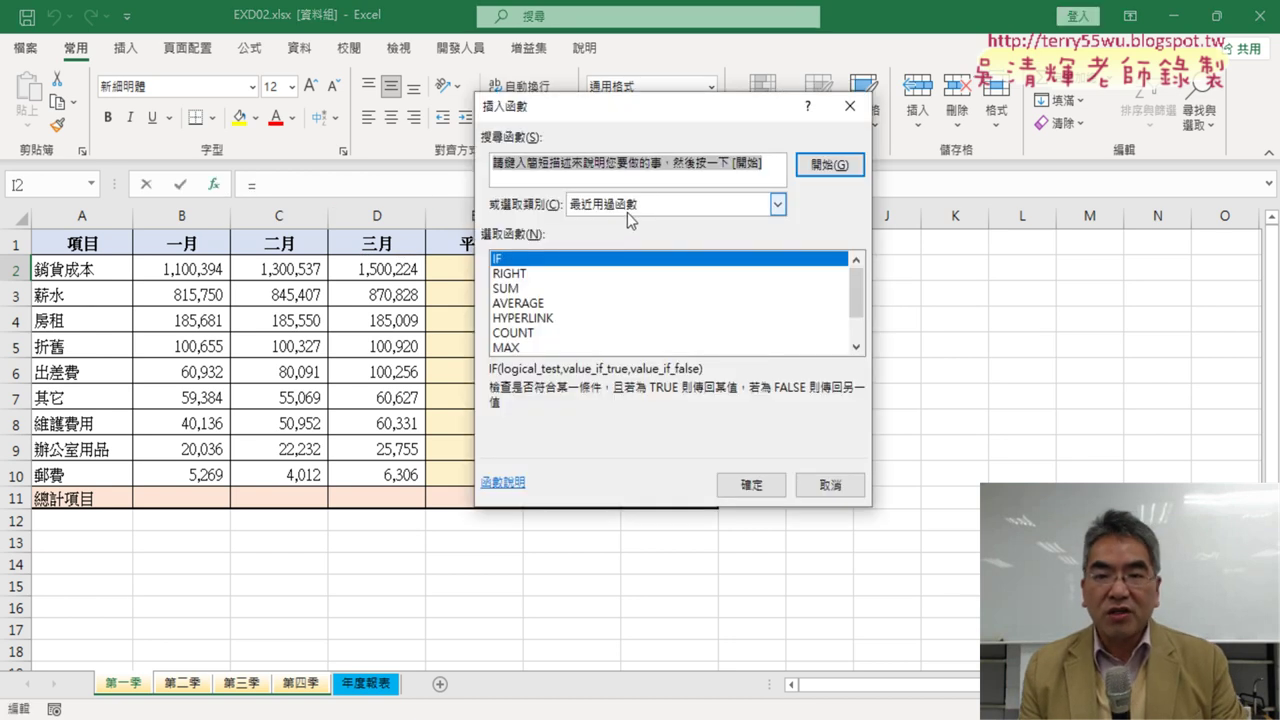
click(777, 204)
click(636, 285)
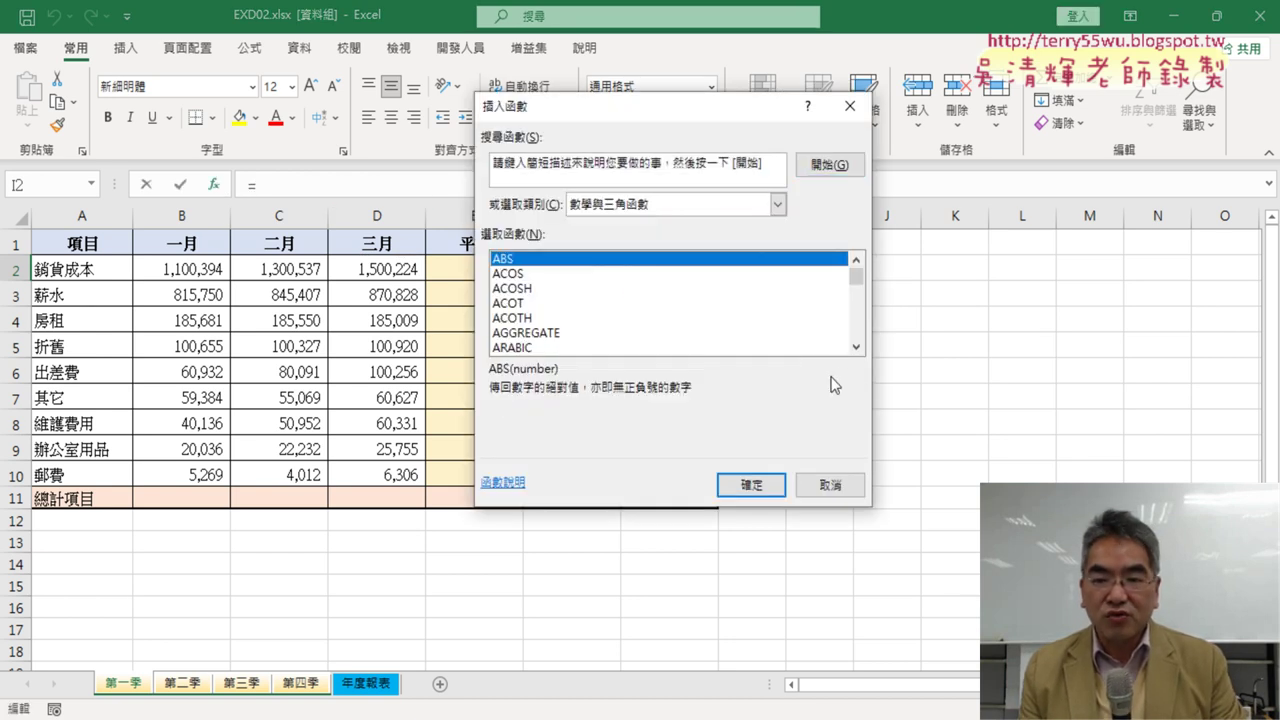
scroll(860, 348, down, 2)
scroll(860, 348, down, 4)
scroll(862, 346, down, 4)
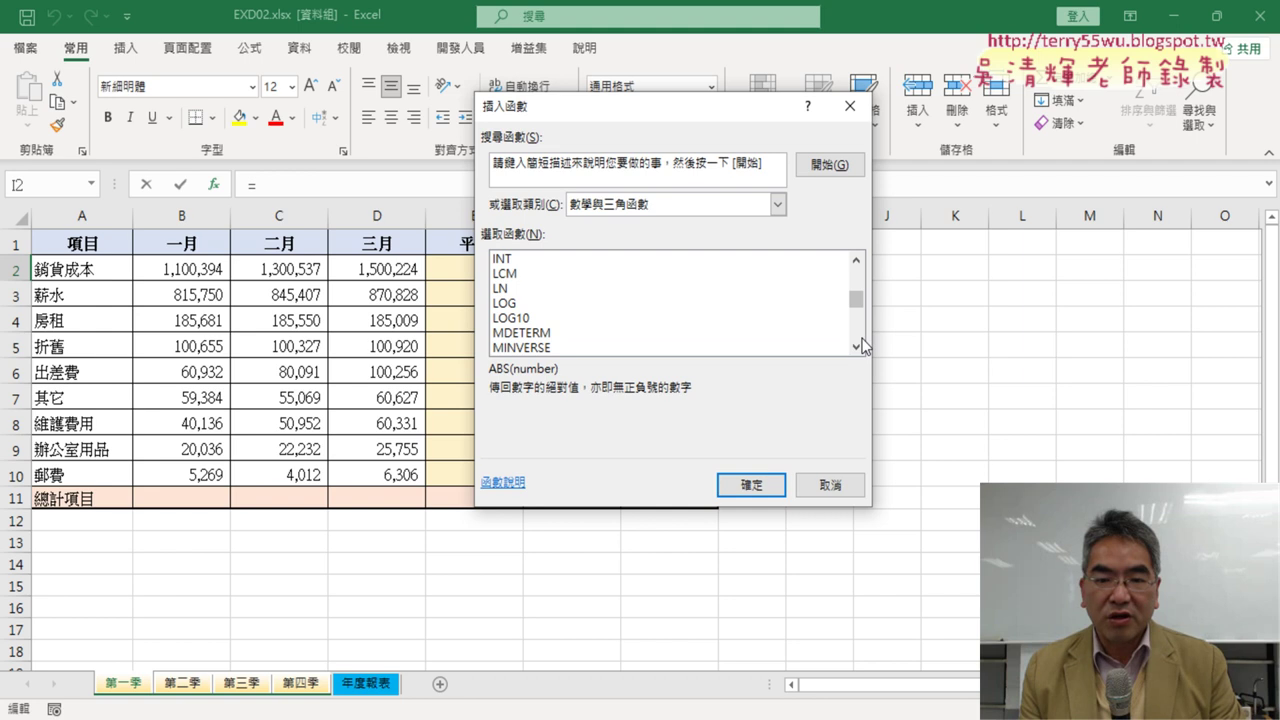
scroll(862, 345, down, 2)
scroll(862, 345, down, 2)
scroll(862, 345, down, 3)
scroll(862, 348, down, 2)
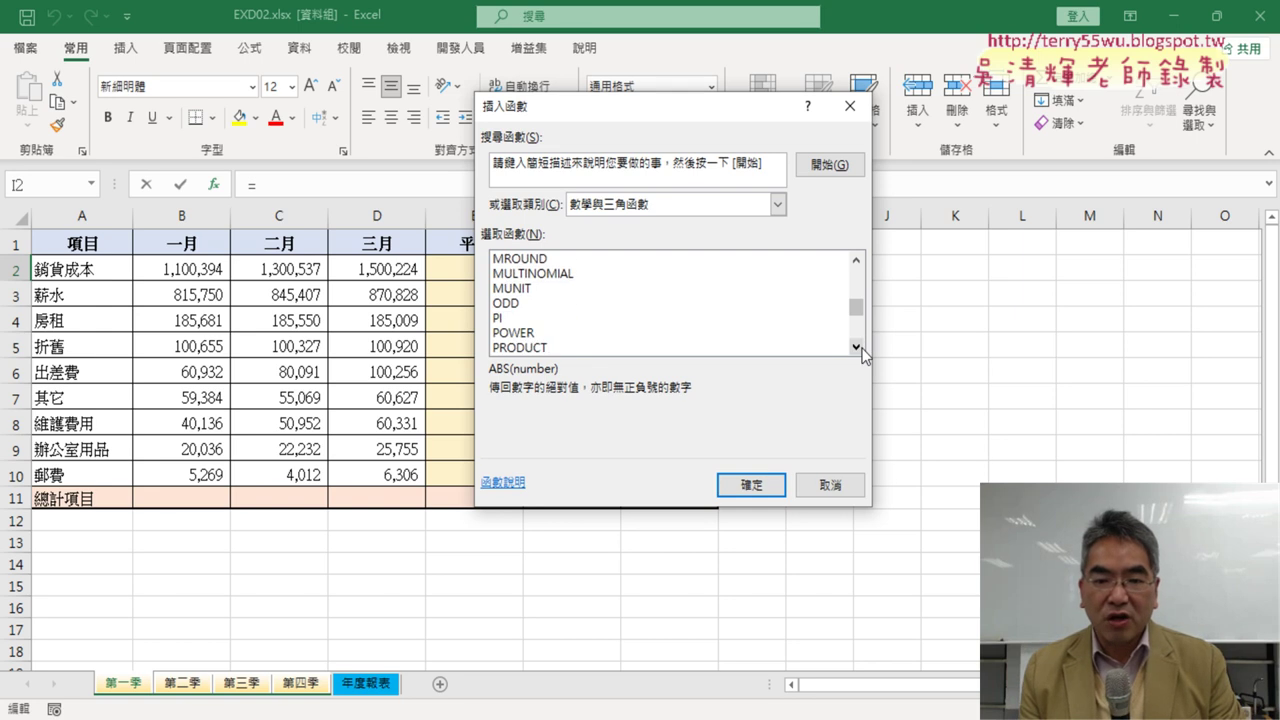
scroll(862, 350, down, 1)
scroll(862, 350, down, 1)
scroll(862, 350, down, 1)
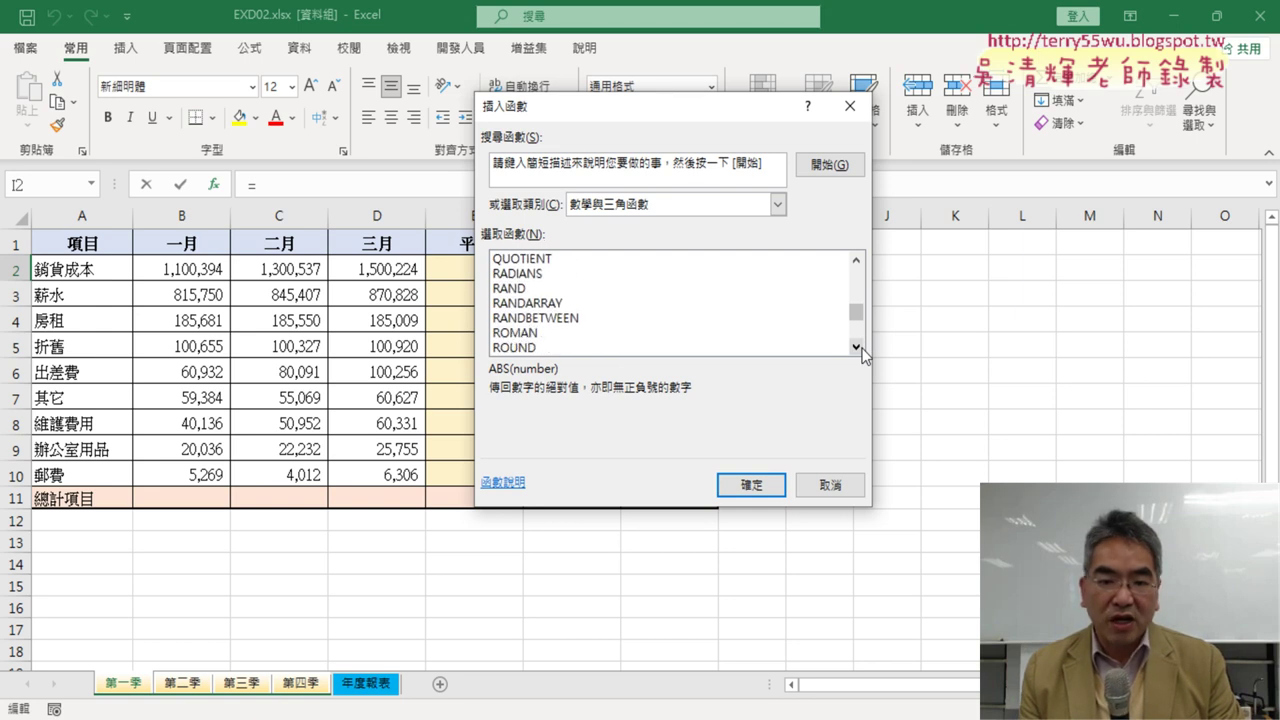
scroll(862, 350, down, 2)
scroll(862, 350, down, 1)
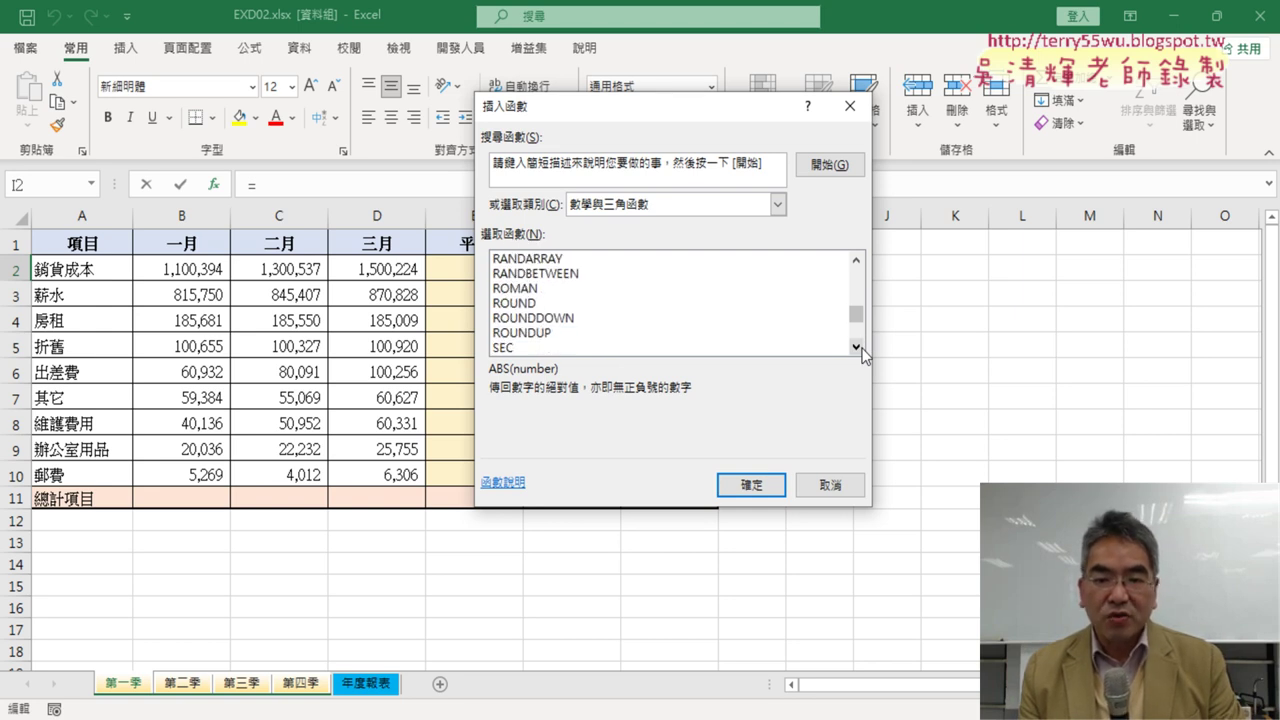
click(545, 319)
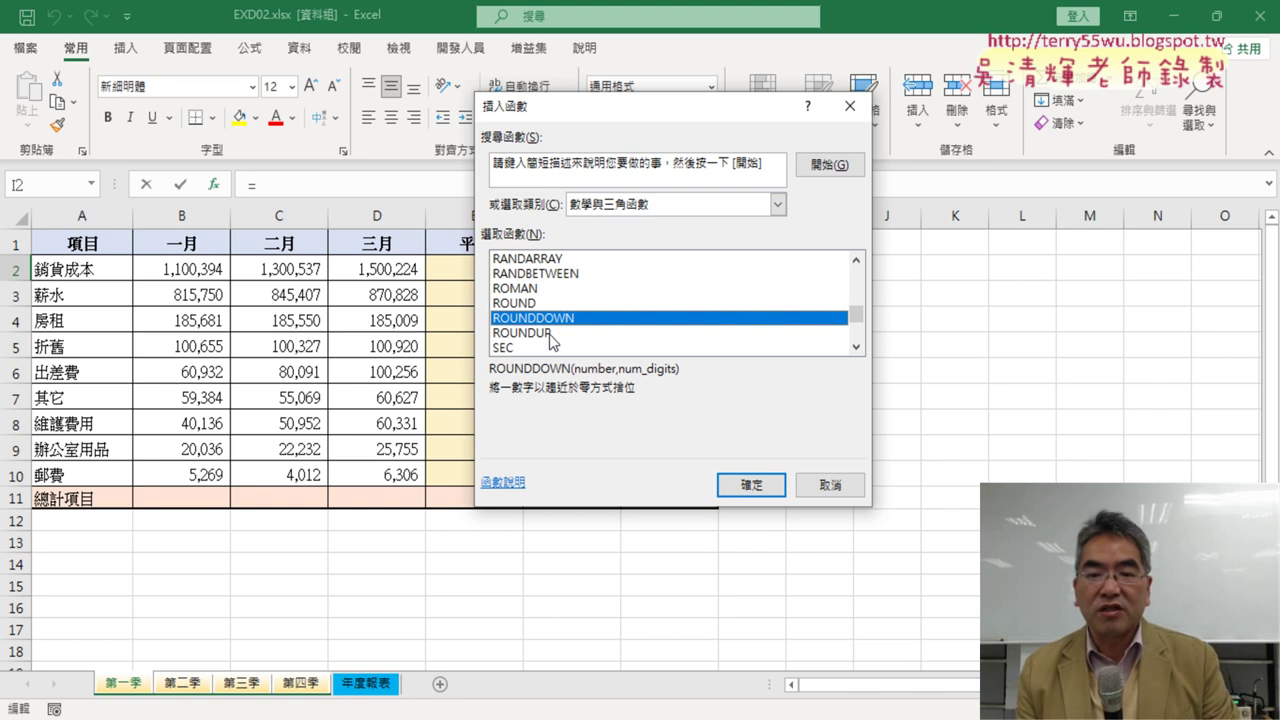
Set ROUNDDOWN's Number to B2 and Num_digits to -3.
click(757, 486)
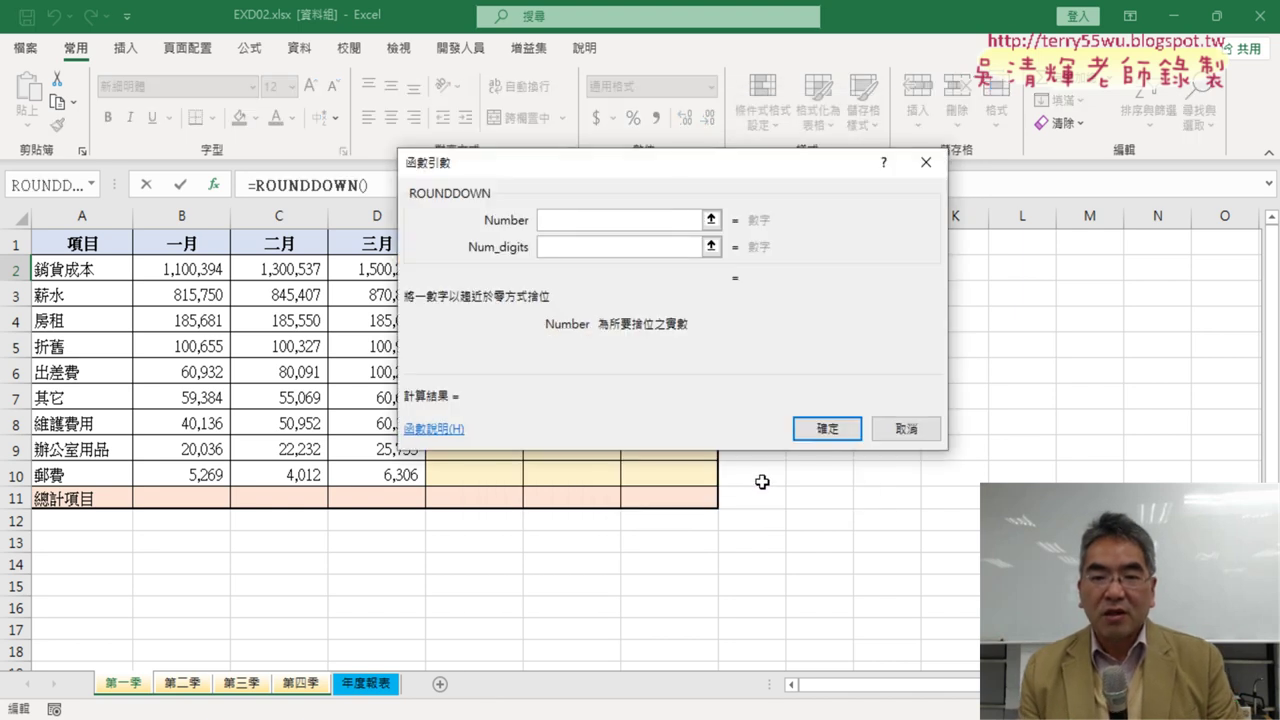
drag(676, 170, 407, 384)
click(185, 277)
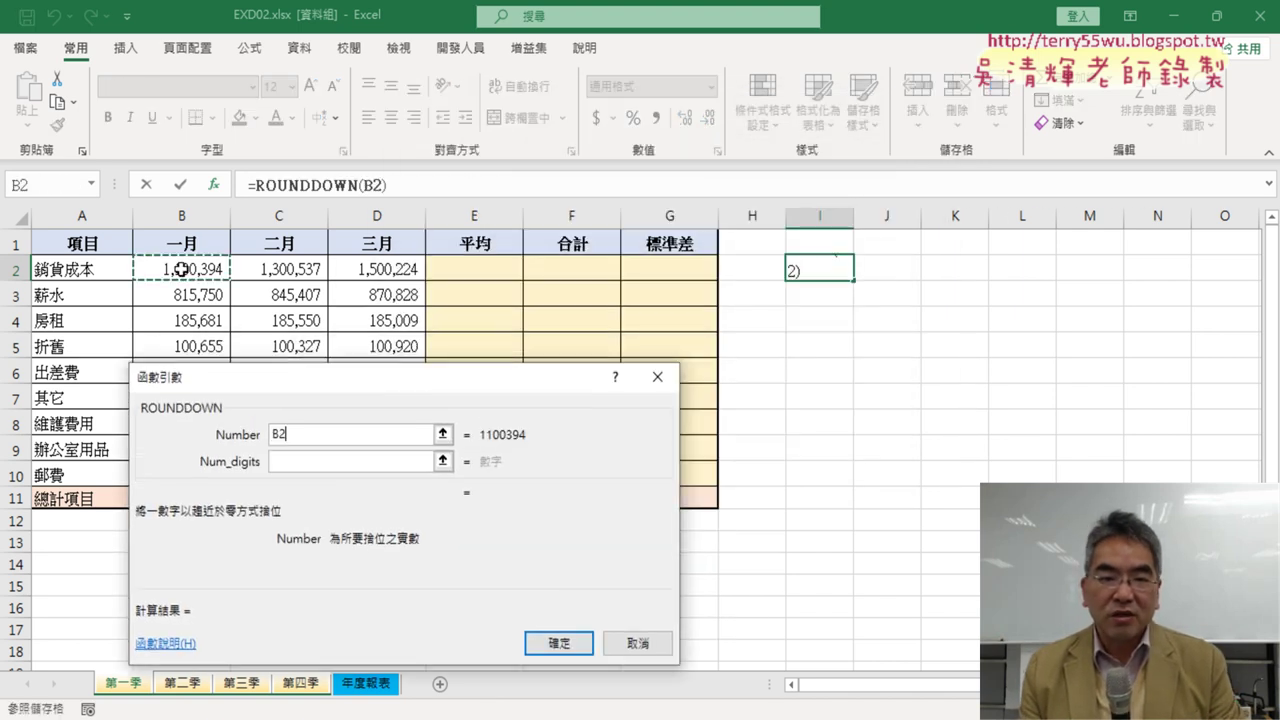
click(330, 464)
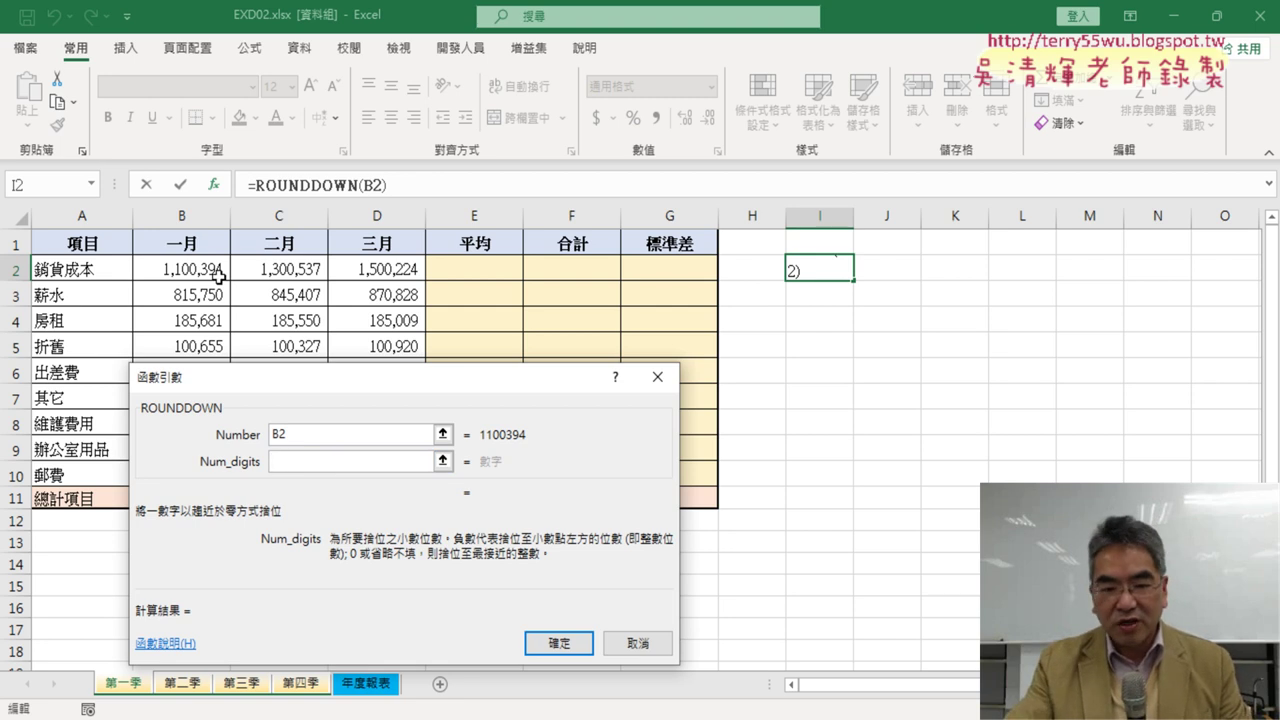
text(-3)
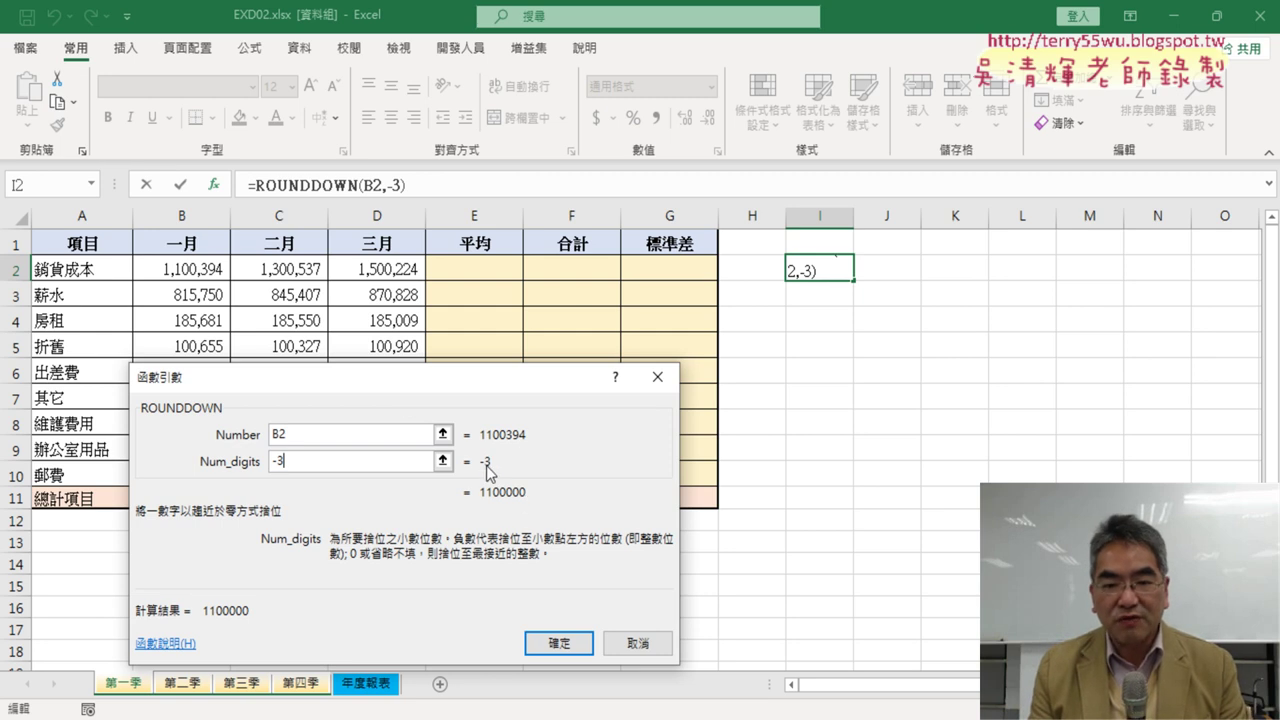
Commit =ROUNDDOWN(B2,-3) in I2, fill it across I2:K10, and select that block.
click(558, 643)
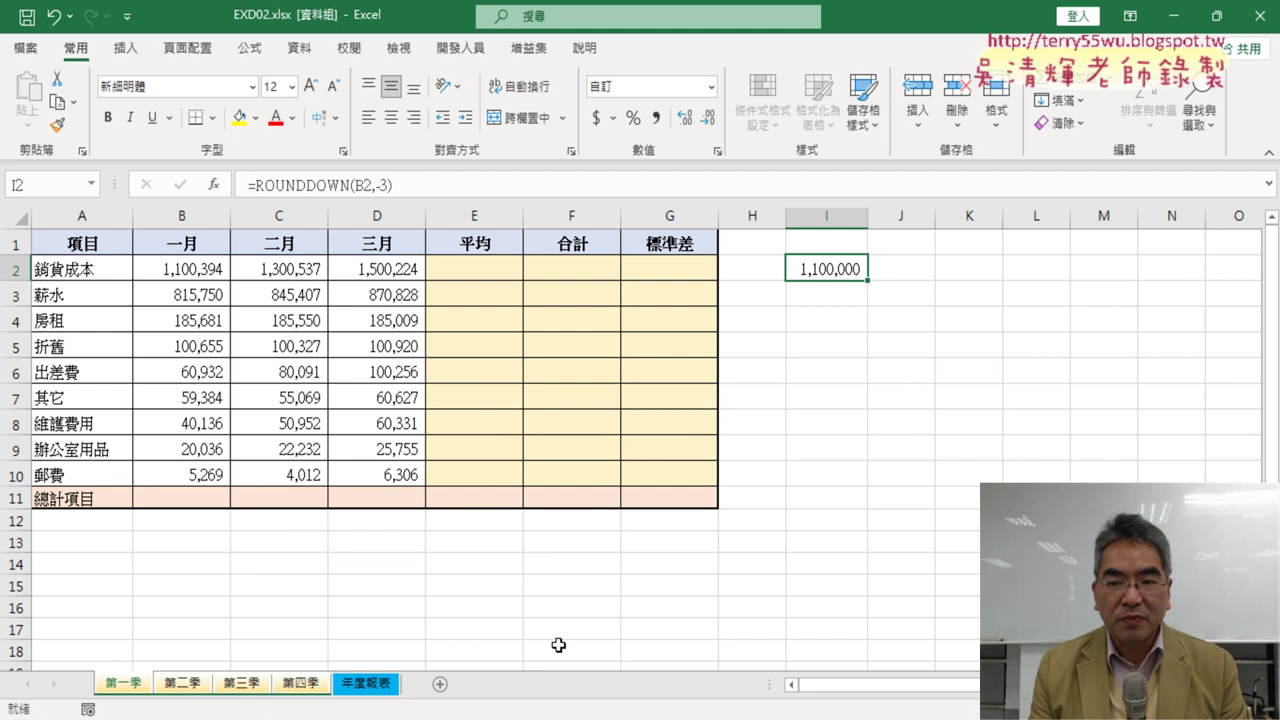
mouse_move(868, 281)
mouse_down()
mouse_move(1008, 282)
mouse_move(980, 485)
mouse_up()
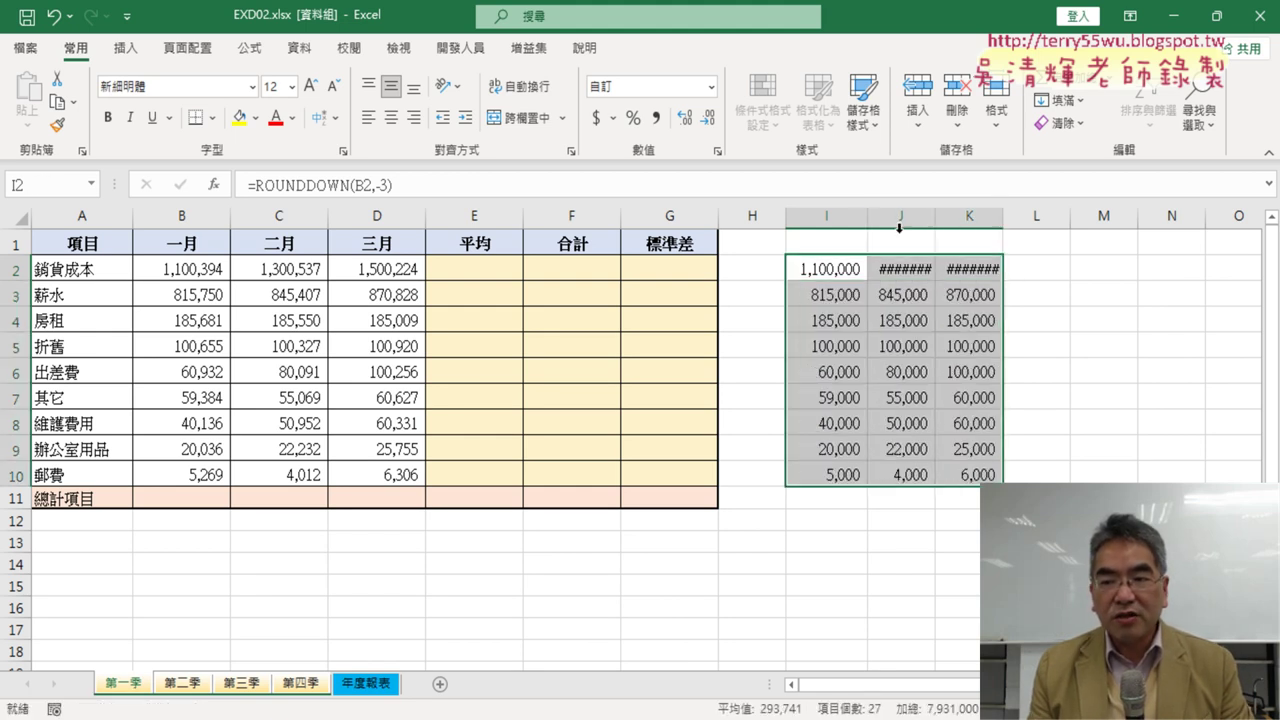
mouse_move(826, 216)
mouse_down()
mouse_move(969, 216)
mouse_move(949, 212)
mouse_up()
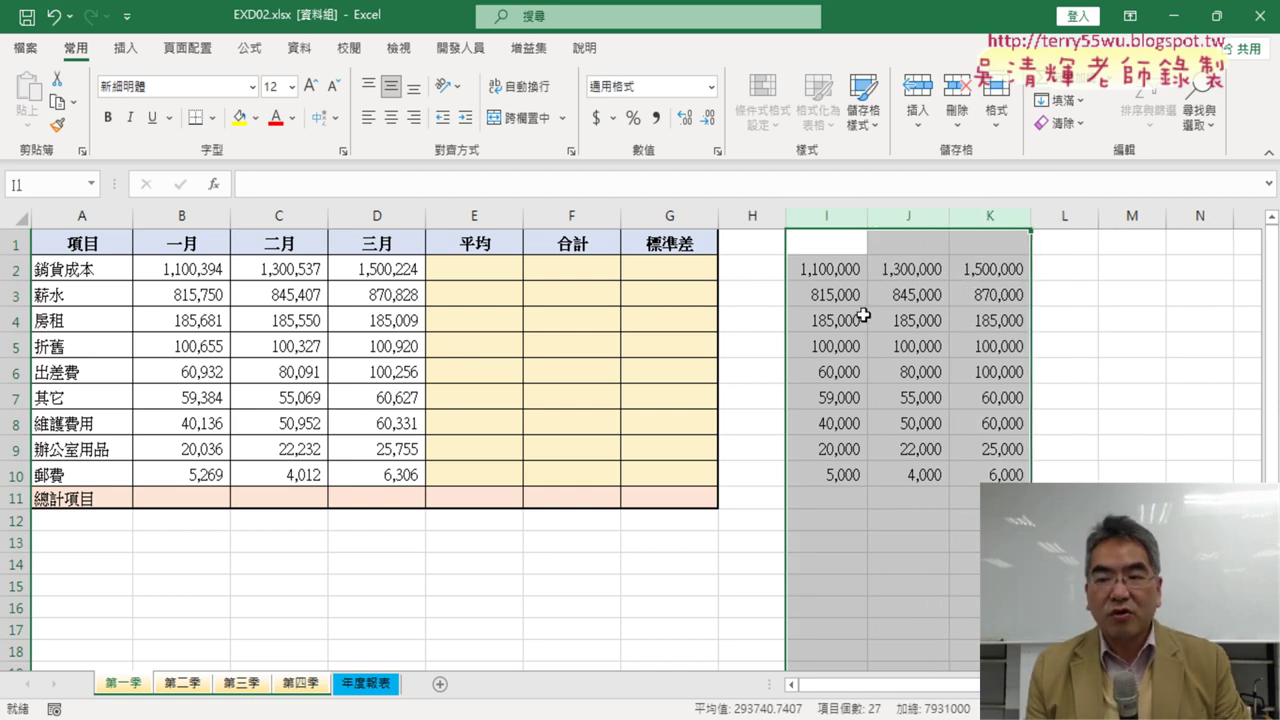
drag(830, 270, 995, 472)
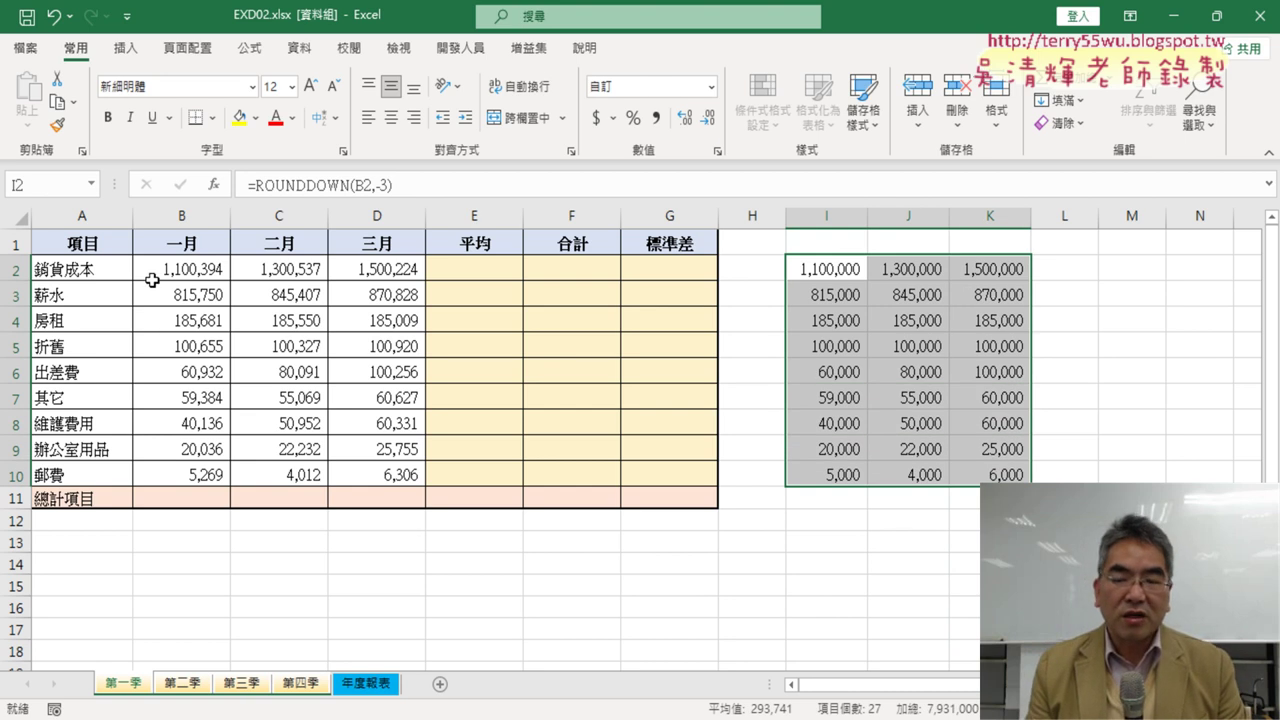
Copy the rounded I2:K10 block, paste it at B2, then undo the #REF! paste.
right_click(898, 311)
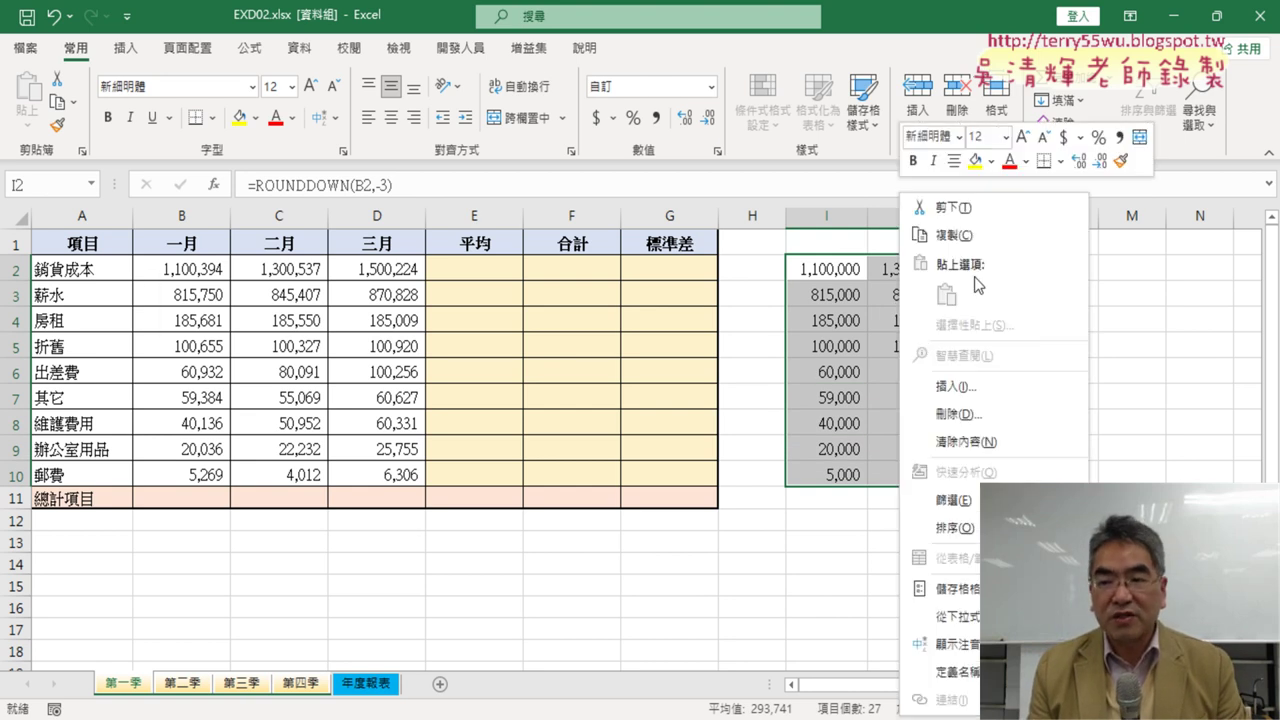
click(950, 235)
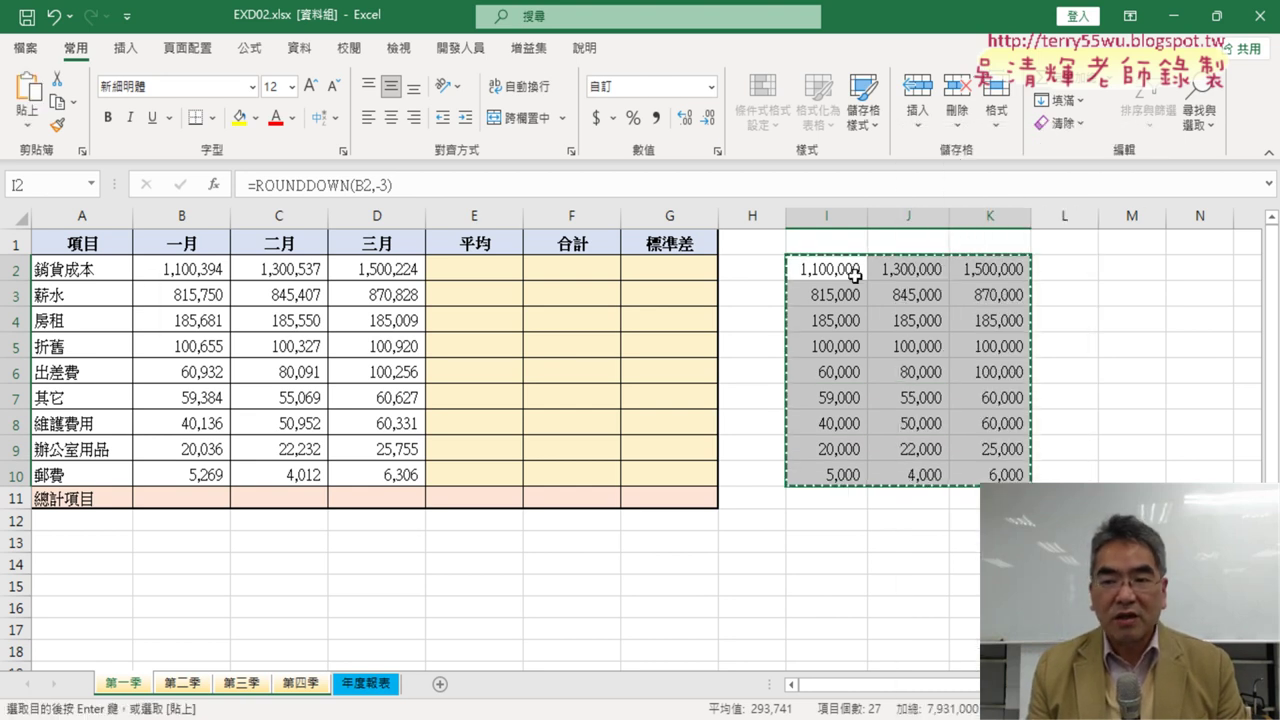
click(184, 272)
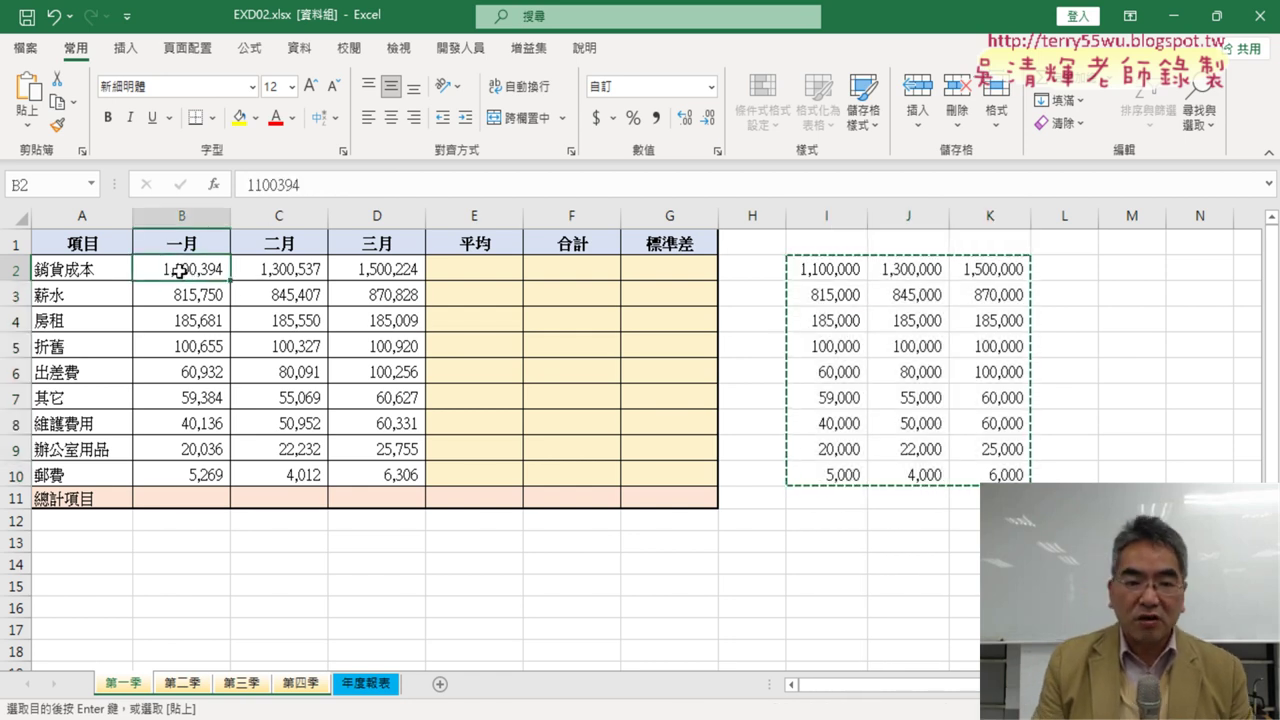
key(ctrl+v)
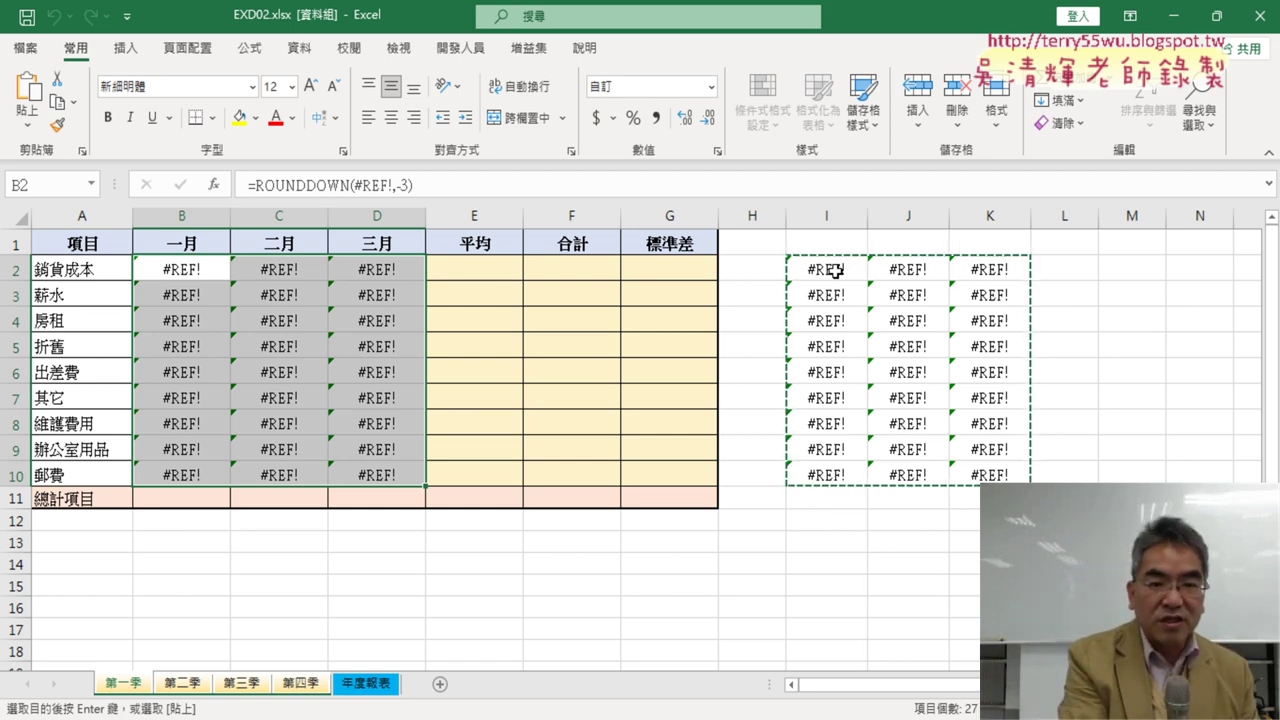
click(795, 604)
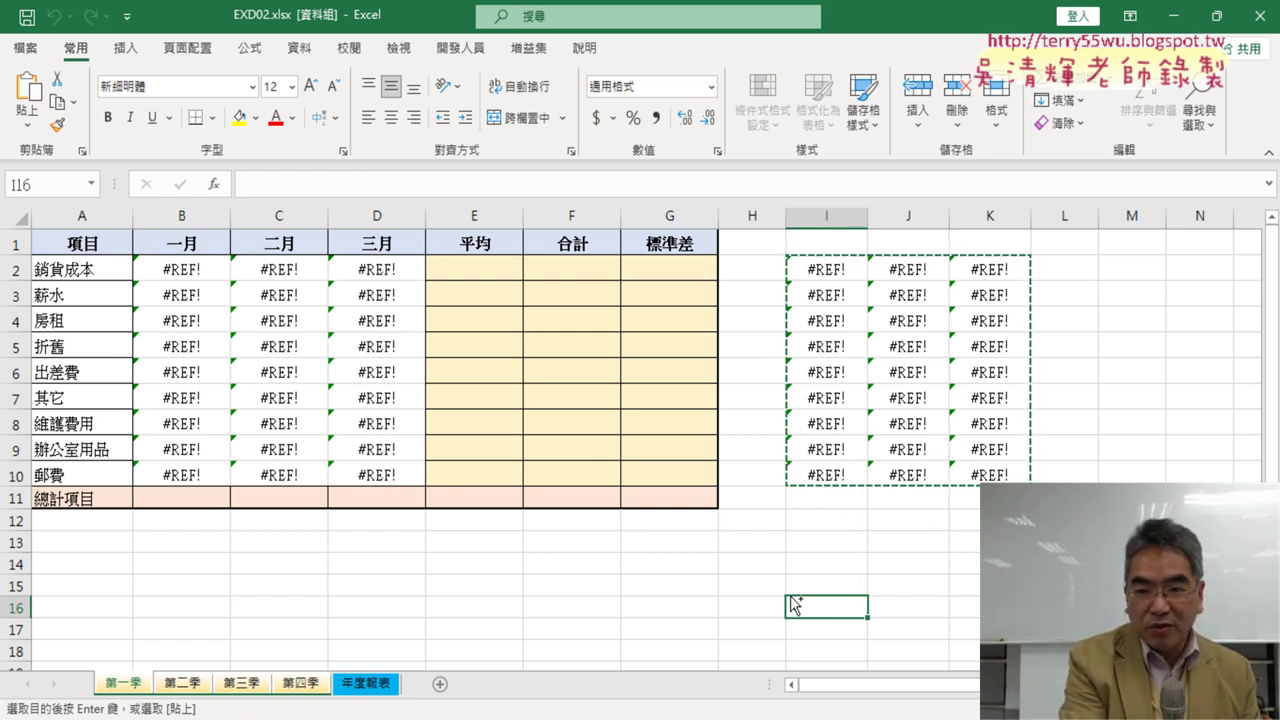
key(ctrl+z)
key(ctrl+z)
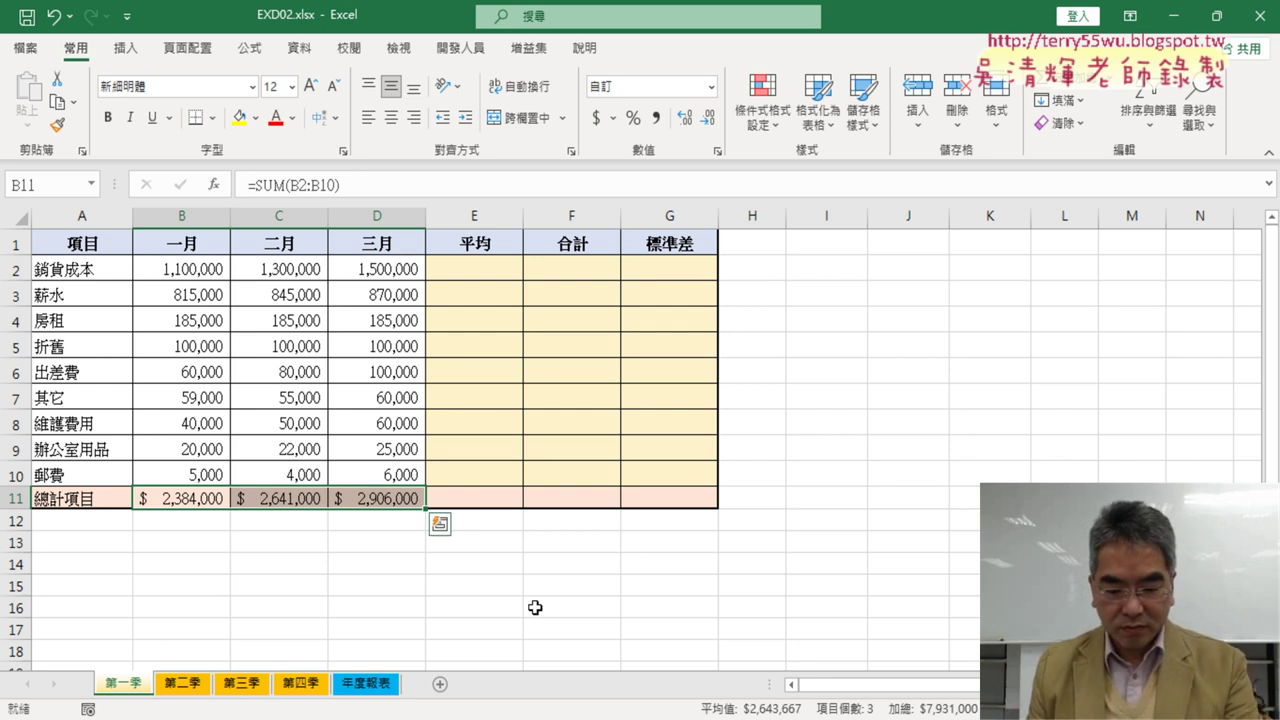
key(alt+Tab)
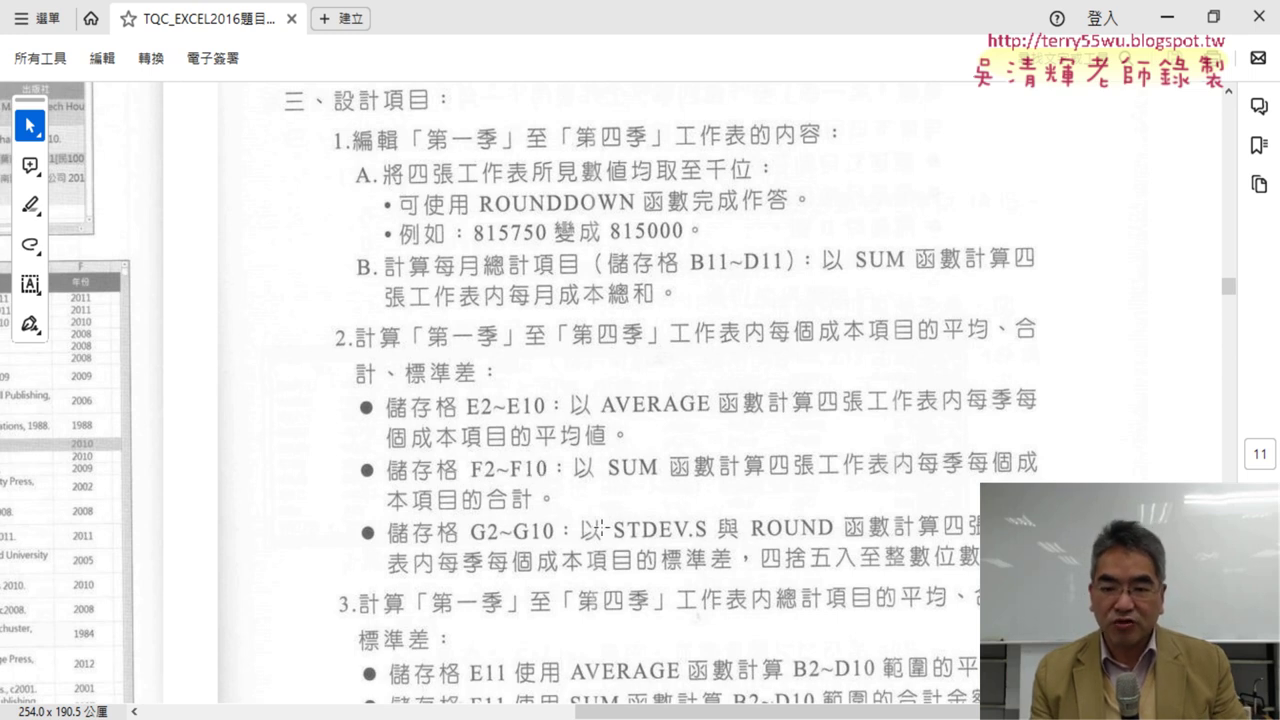
scroll(800, 527, down, 1)
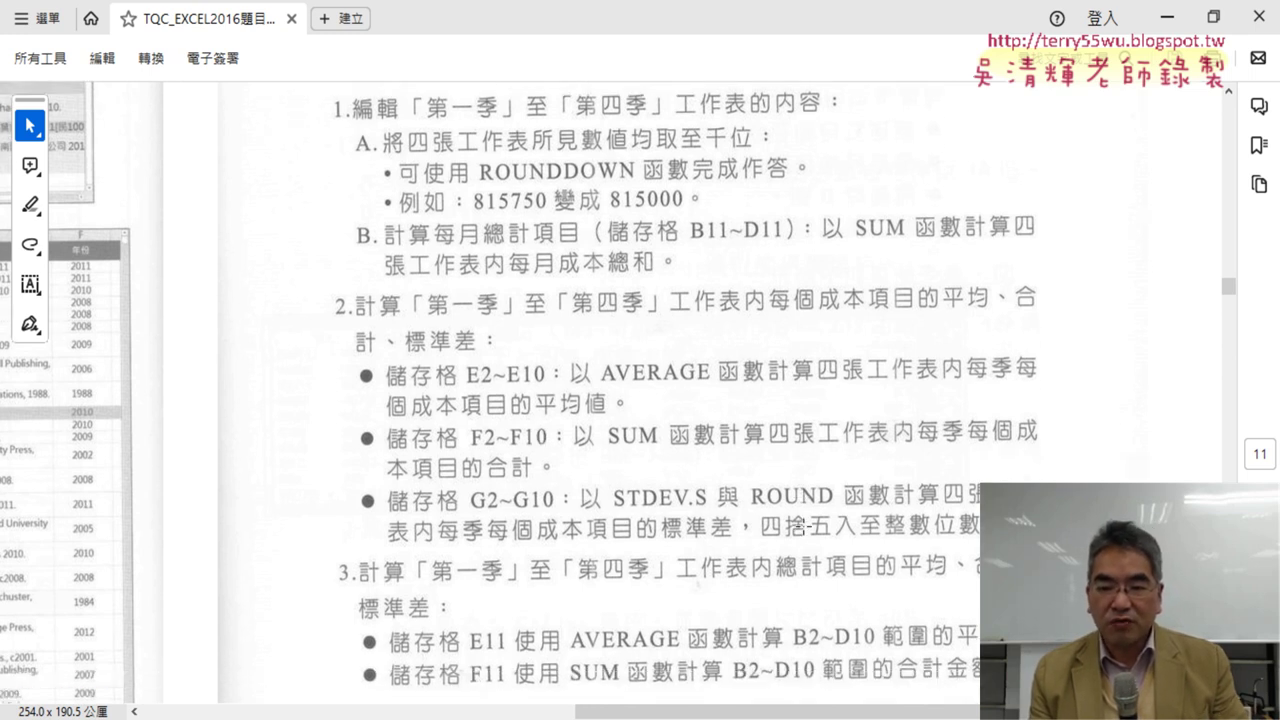
scroll(800, 527, down, 1)
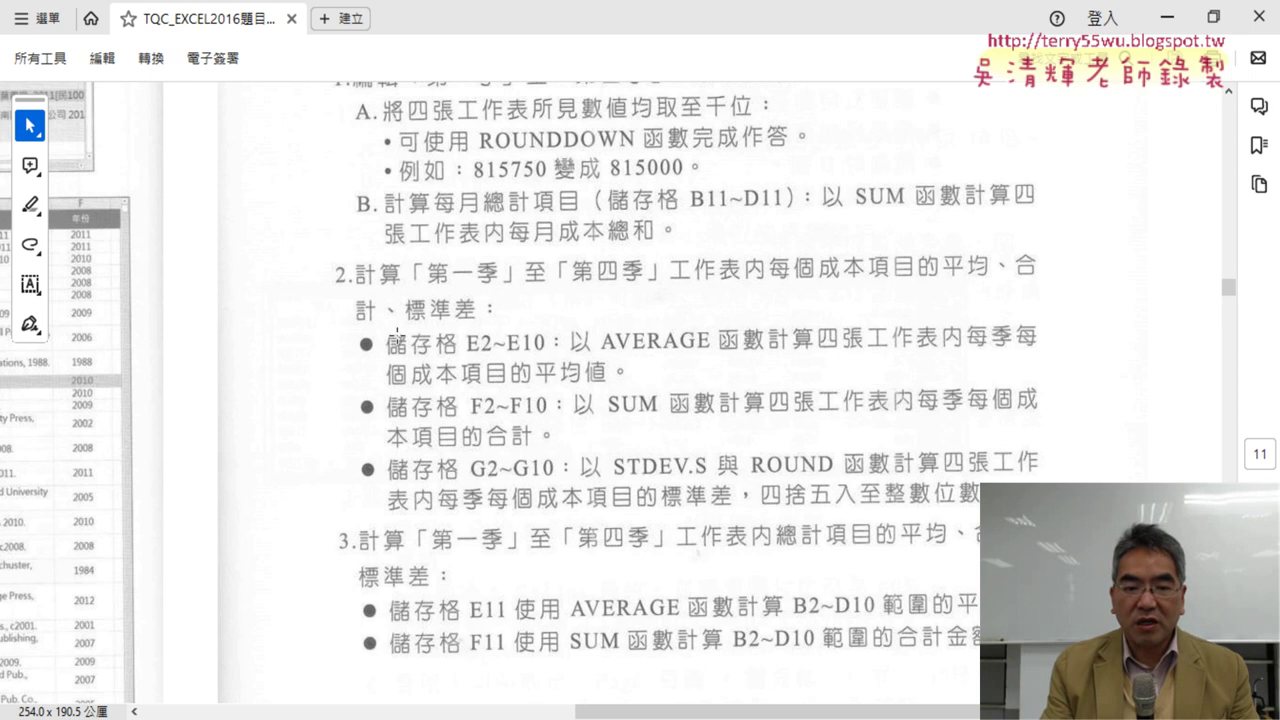
Fill E2:E10 with each row's January–March average using AutoSum ▸ 平均值.
click(1166, 20)
click(462, 272)
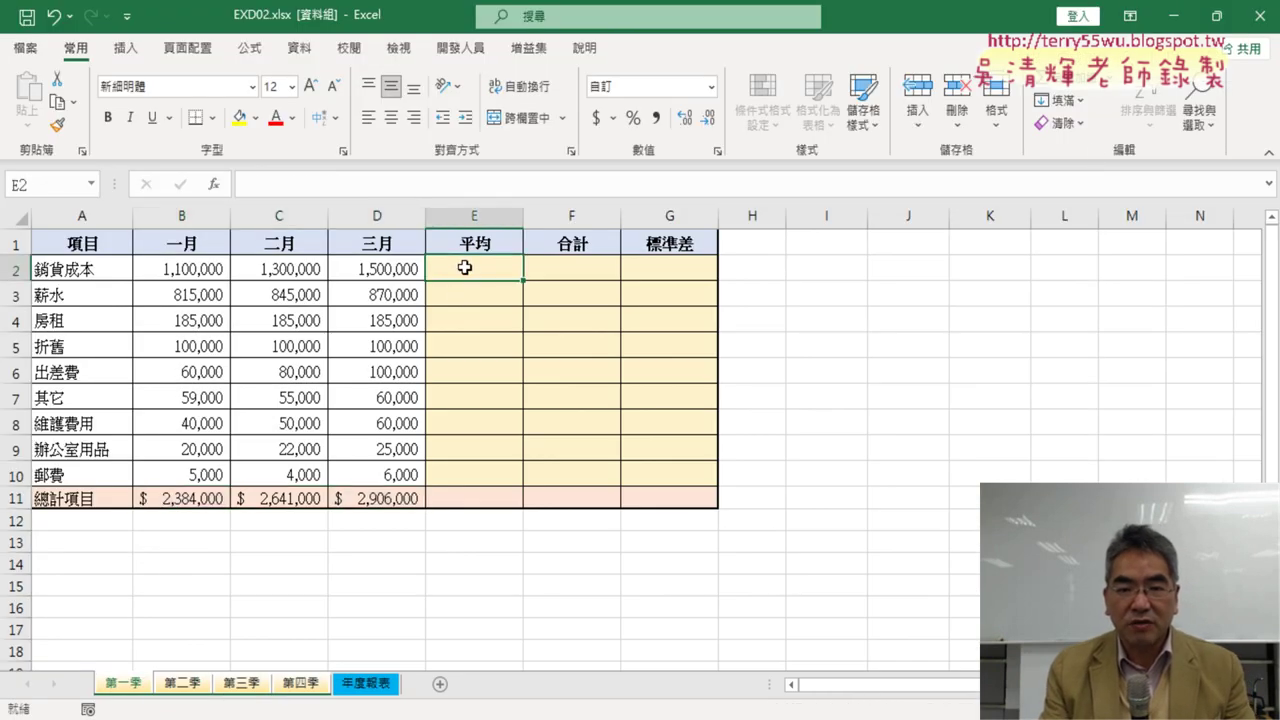
drag(466, 295, 466, 476)
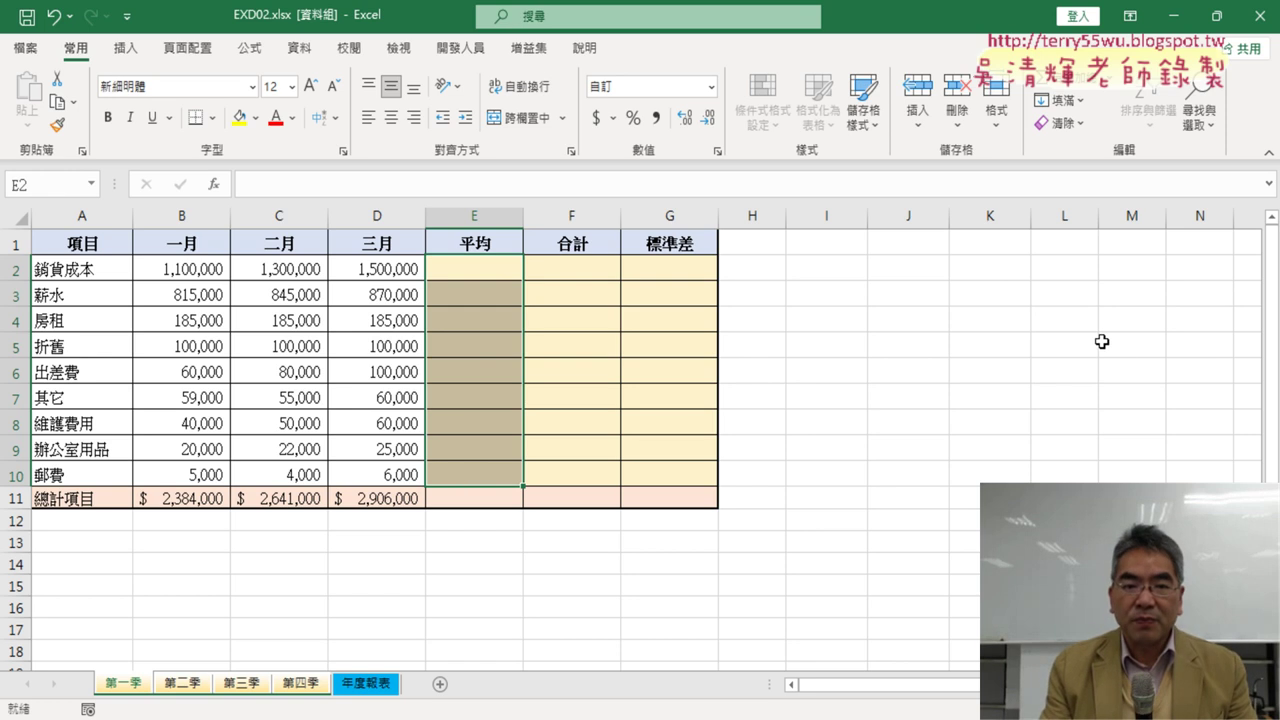
click(1113, 88)
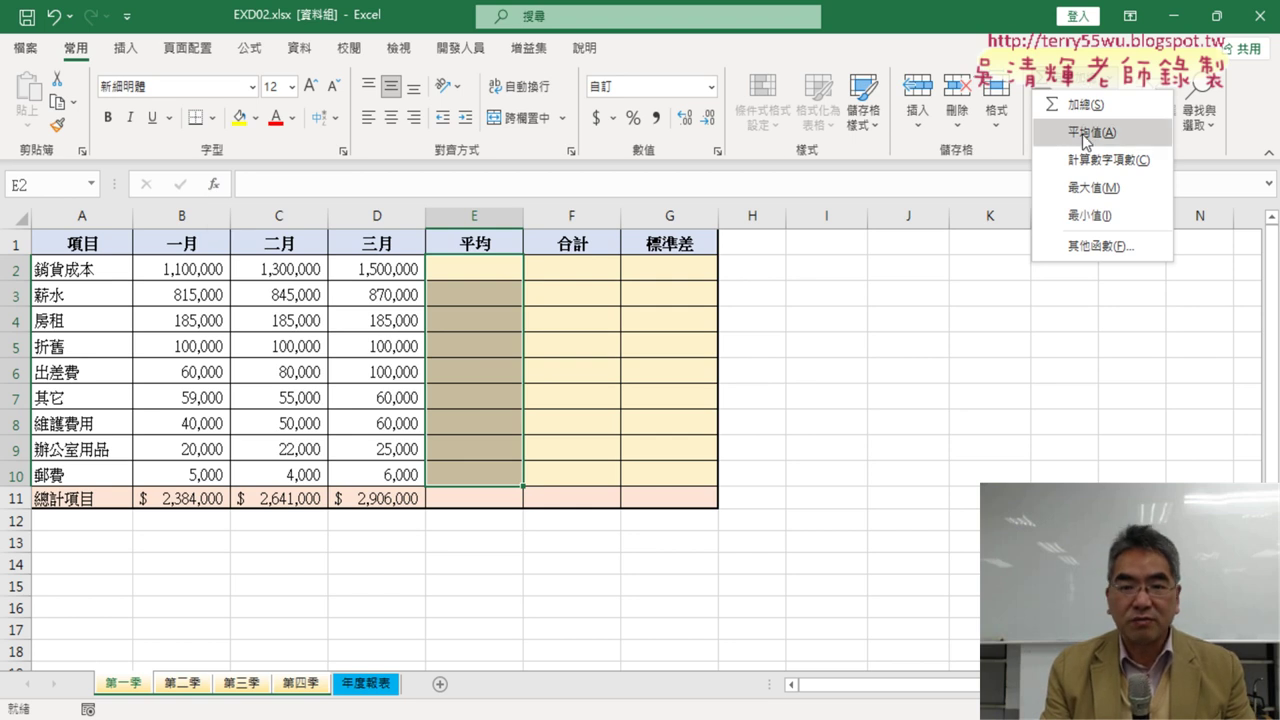
click(1082, 134)
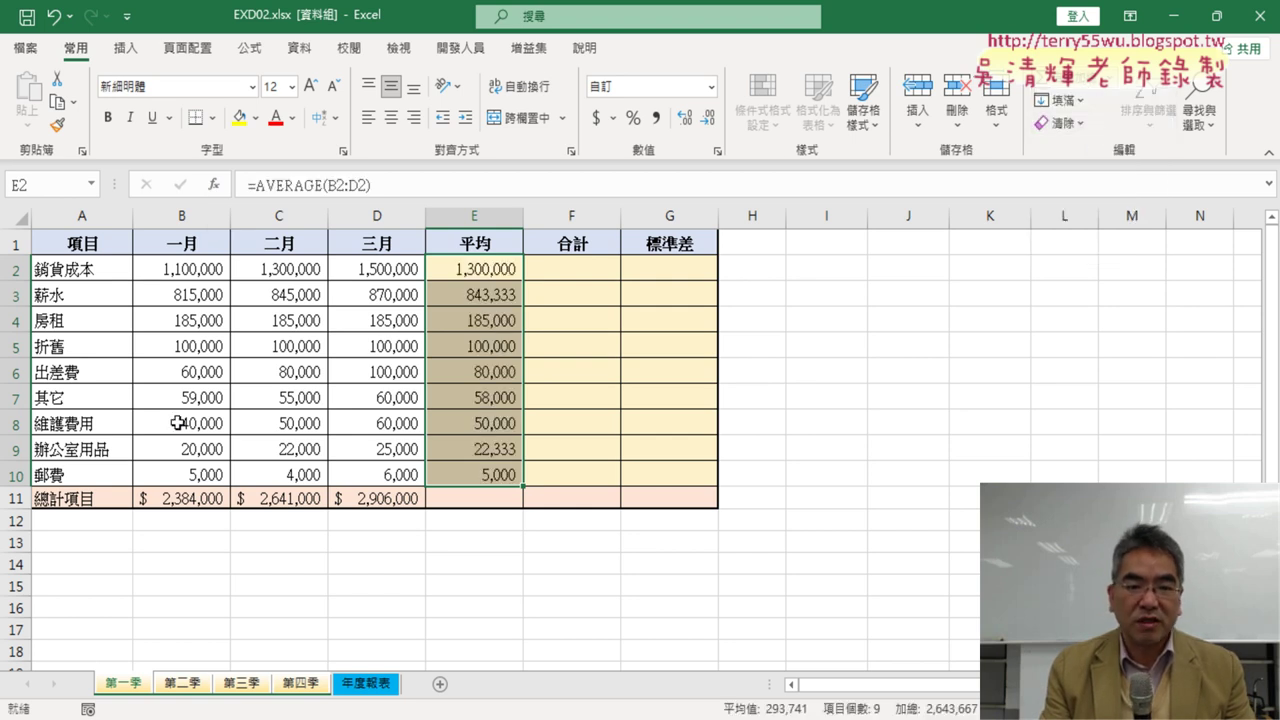
click(595, 270)
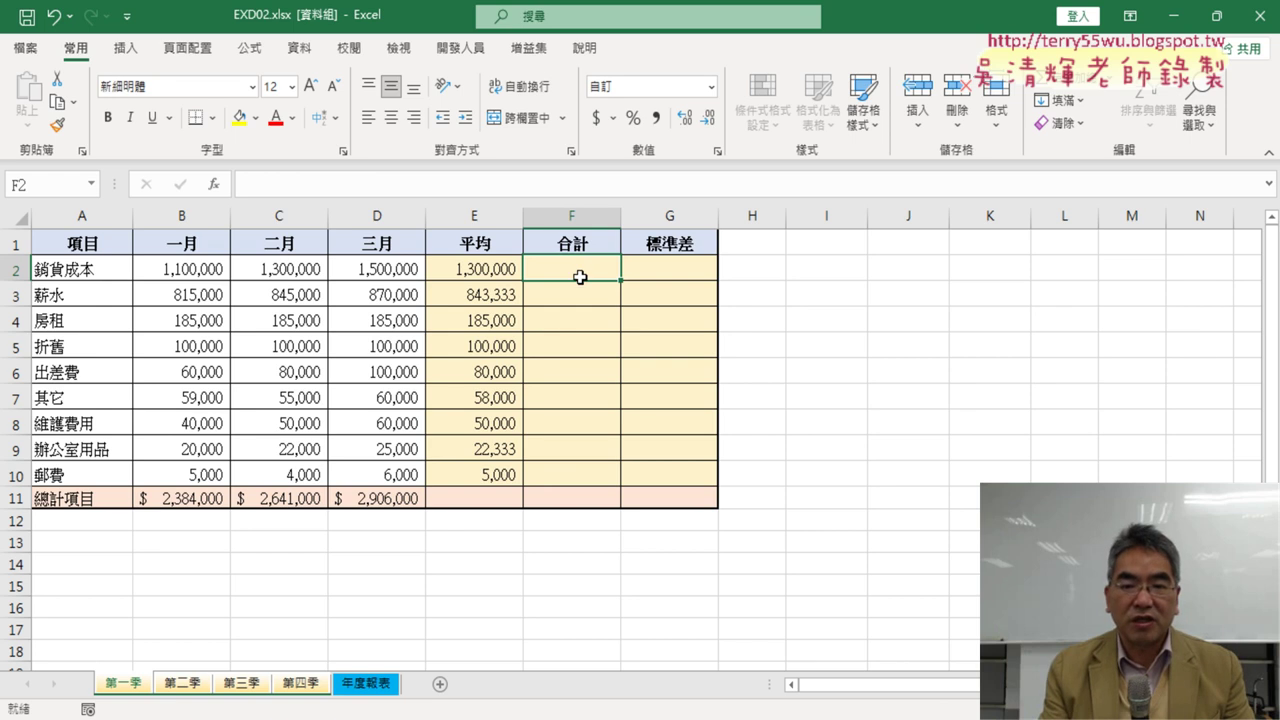
Enter =SUM(B2:D2) in F2 via AutoSum ▸ 加總 and fill it down to F10.
drag(580, 277, 582, 270)
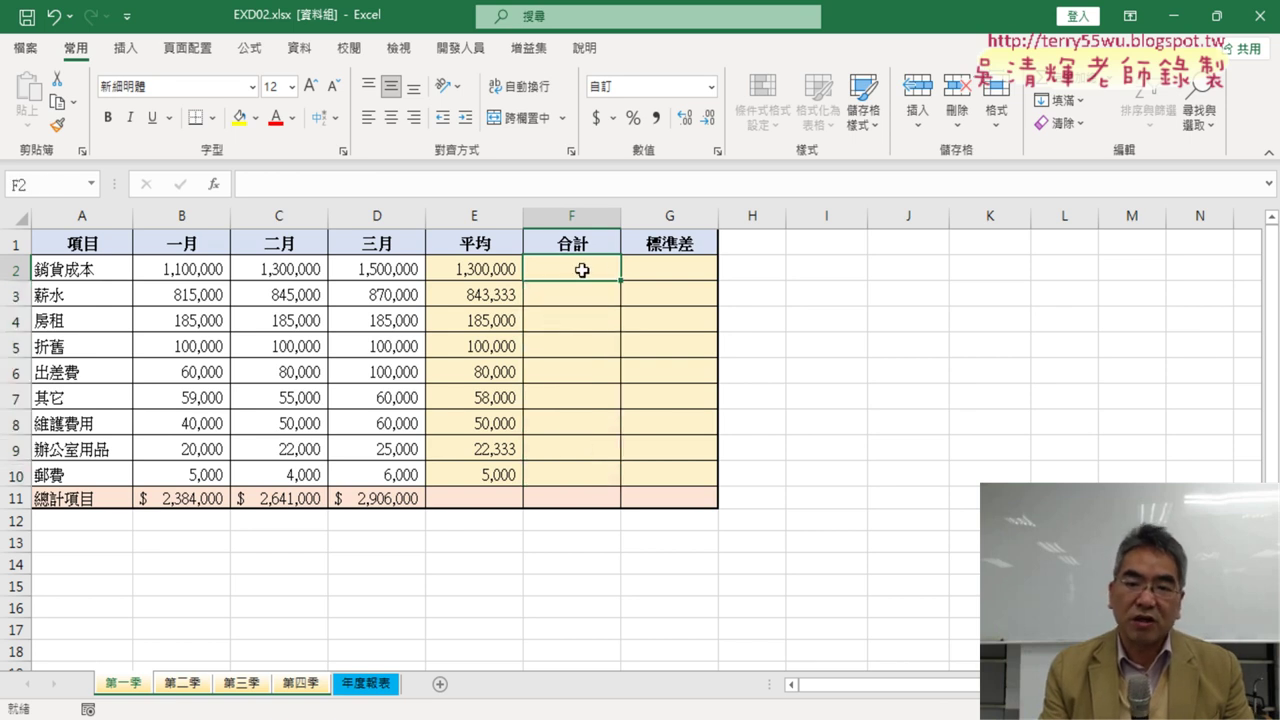
click(1106, 84)
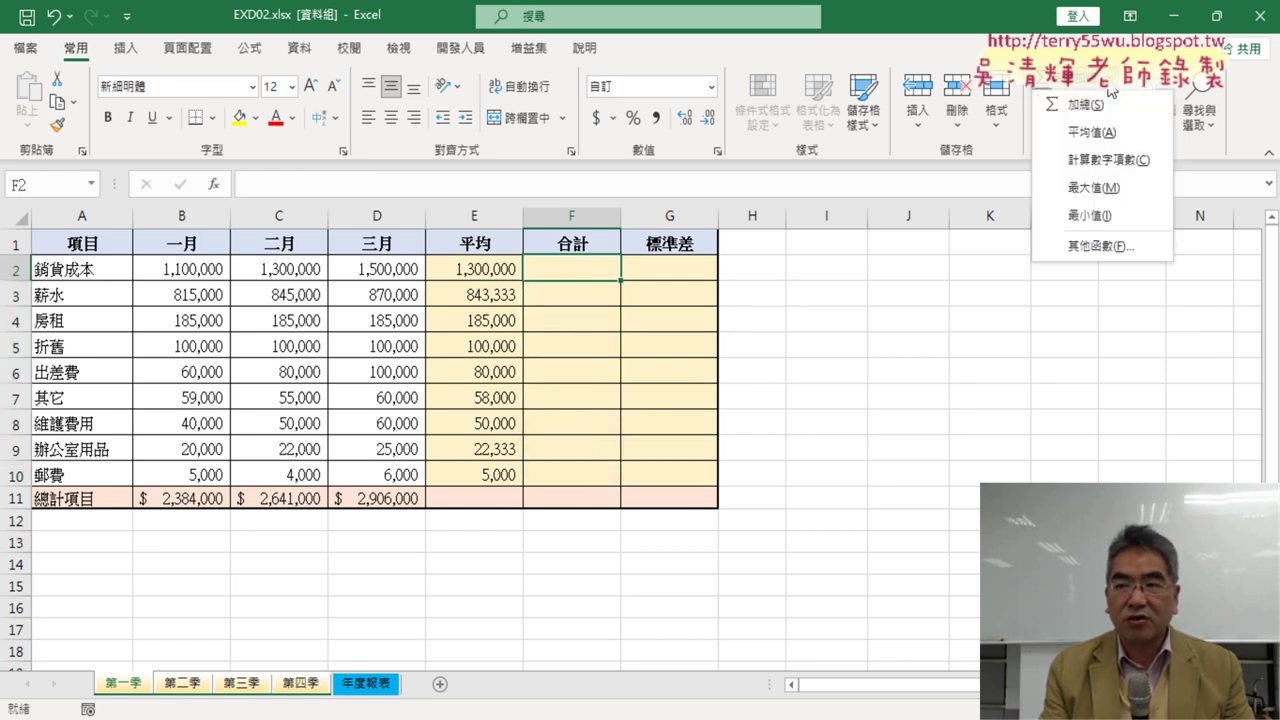
click(1098, 106)
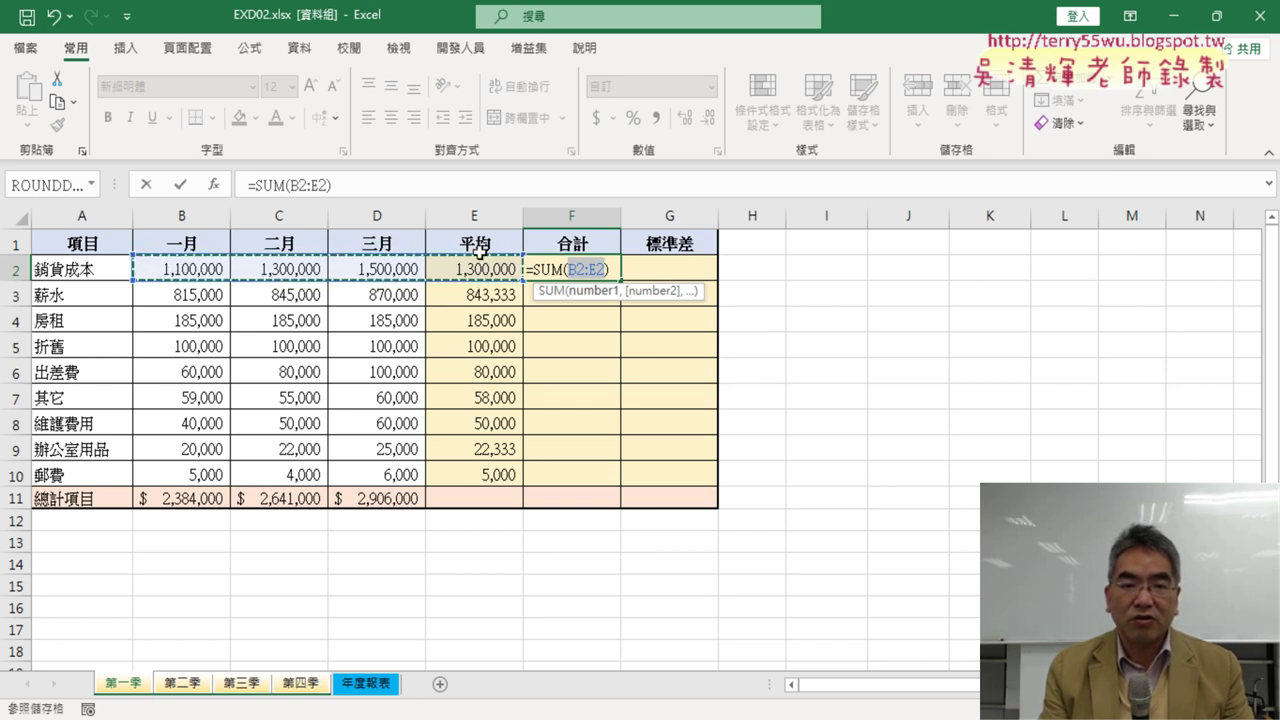
drag(168, 269, 400, 266)
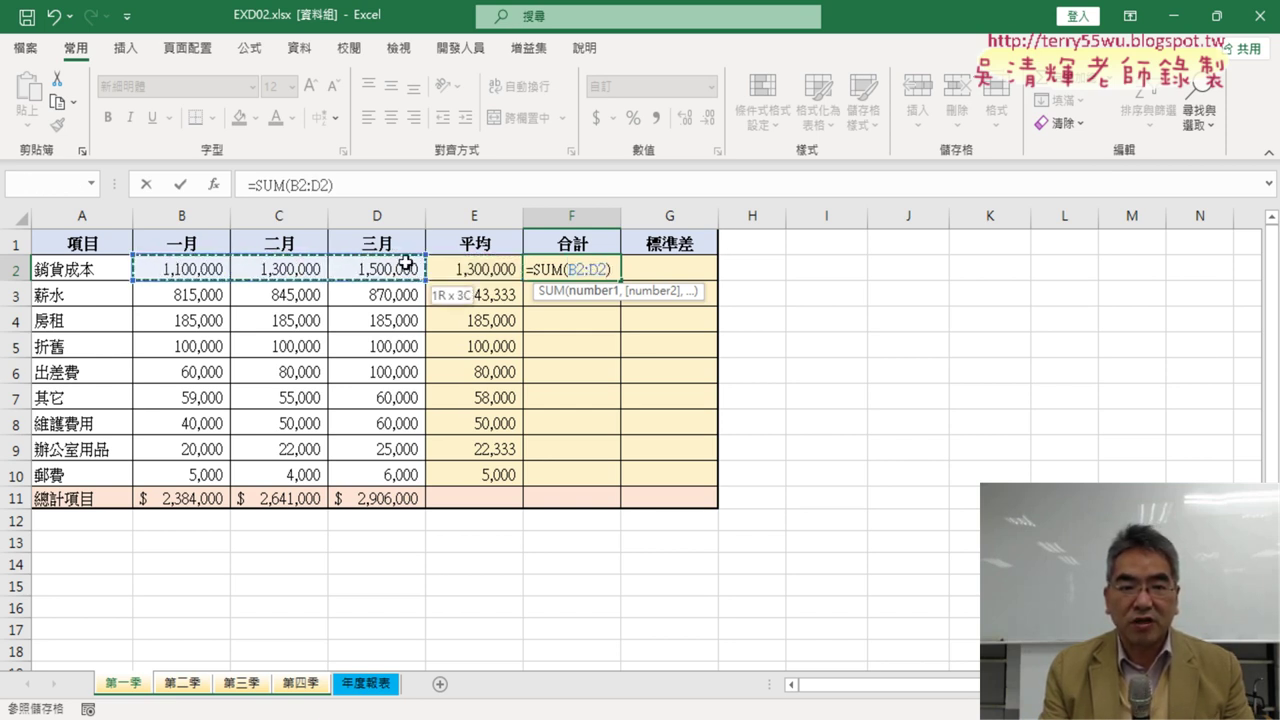
click(181, 185)
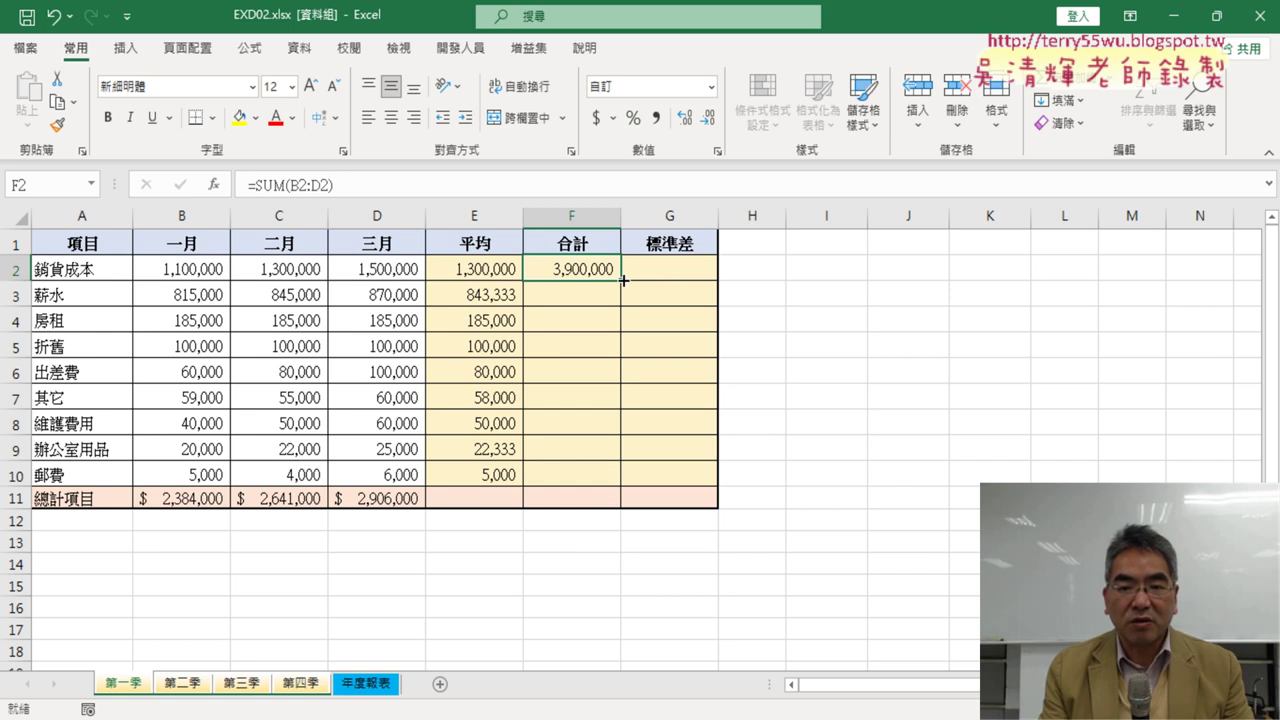
drag(623, 281, 619, 482)
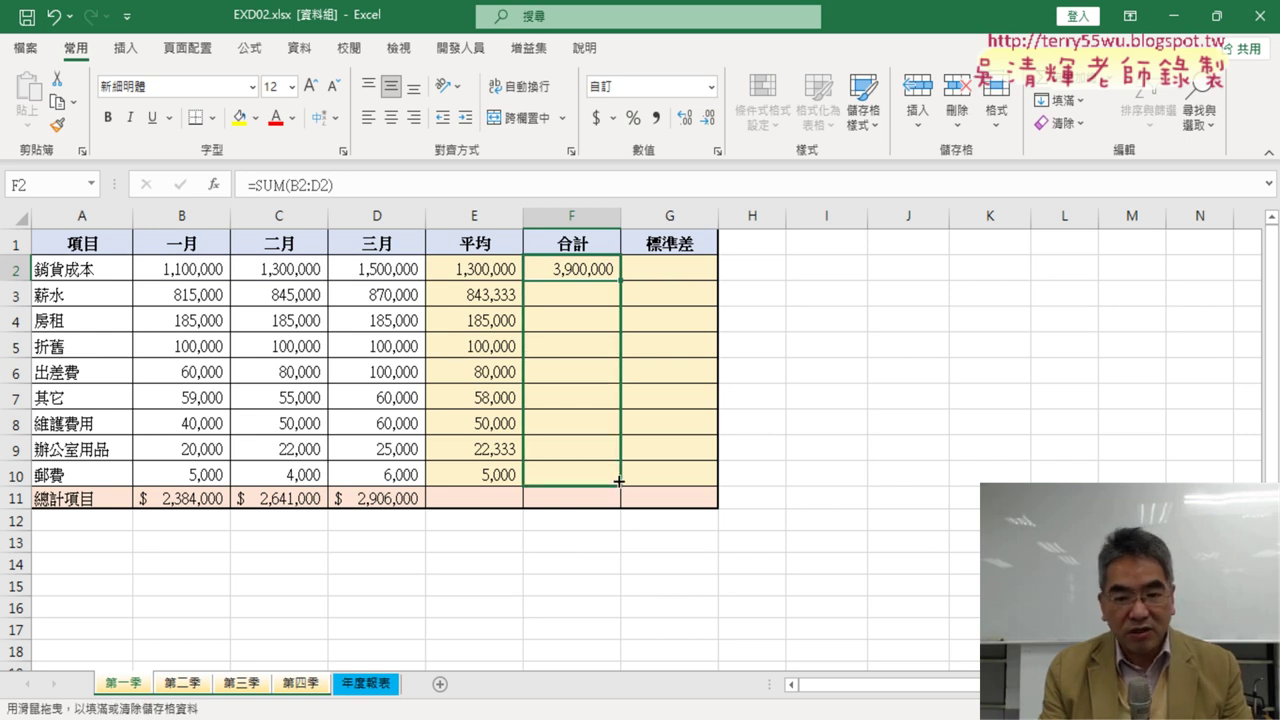
drag(619, 482, 619, 484)
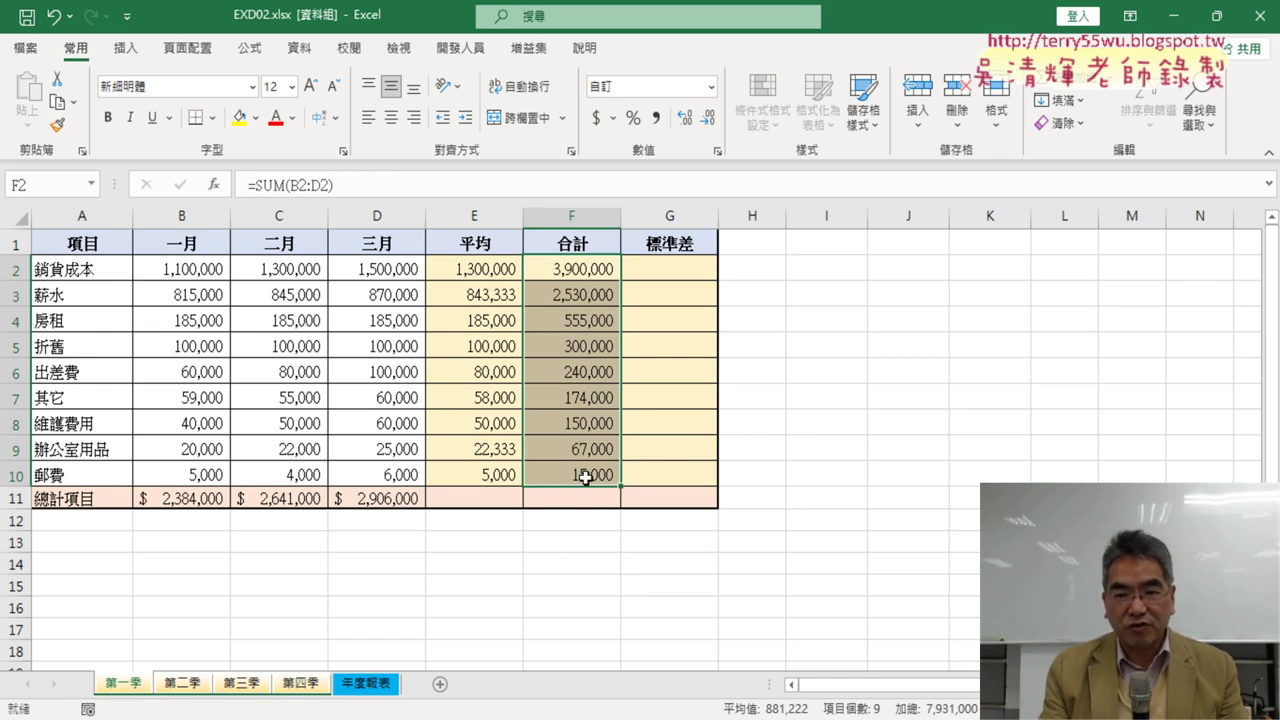
Start a function in G2 and pick STDEV.S from the statistical category.
click(677, 279)
click(213, 185)
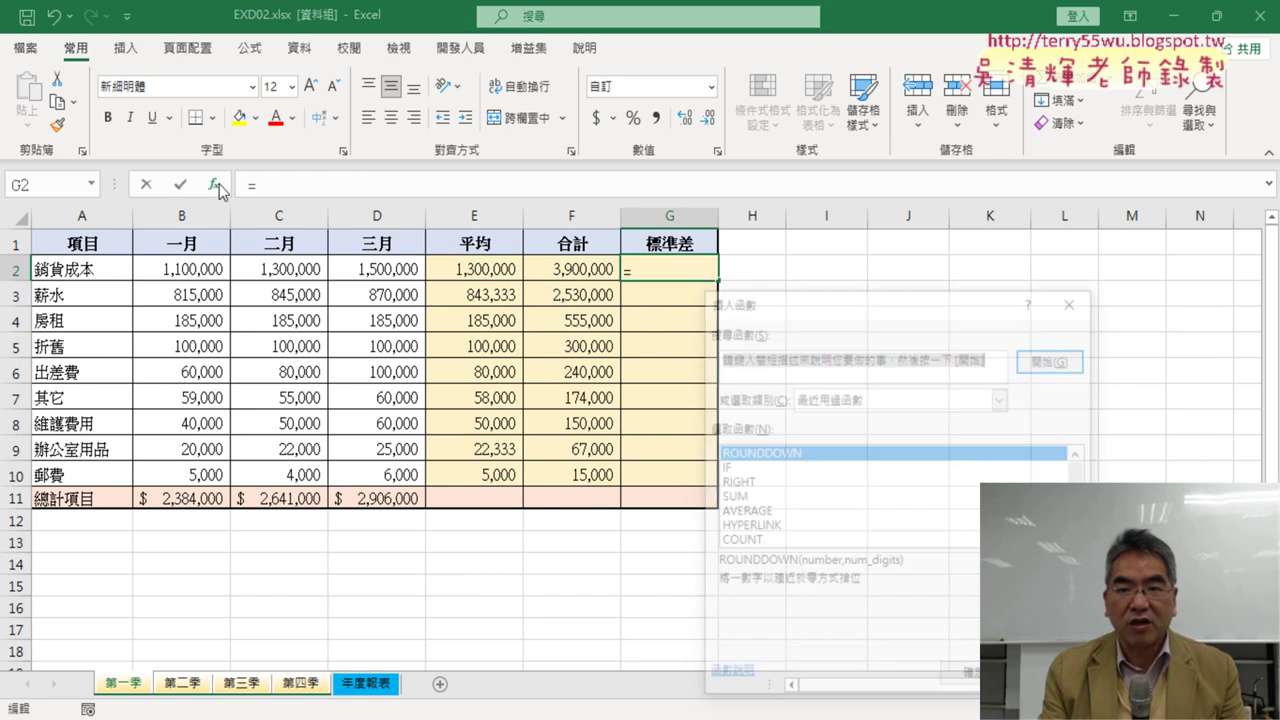
drag(873, 298, 877, 112)
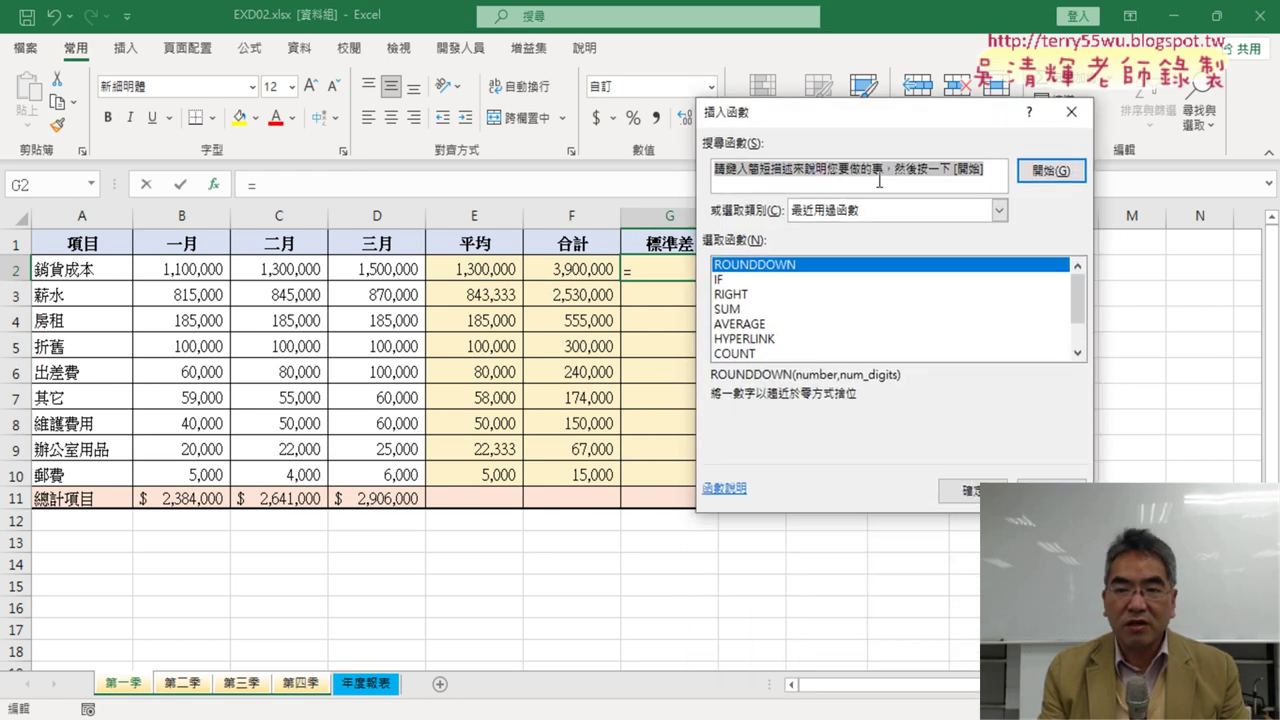
click(877, 211)
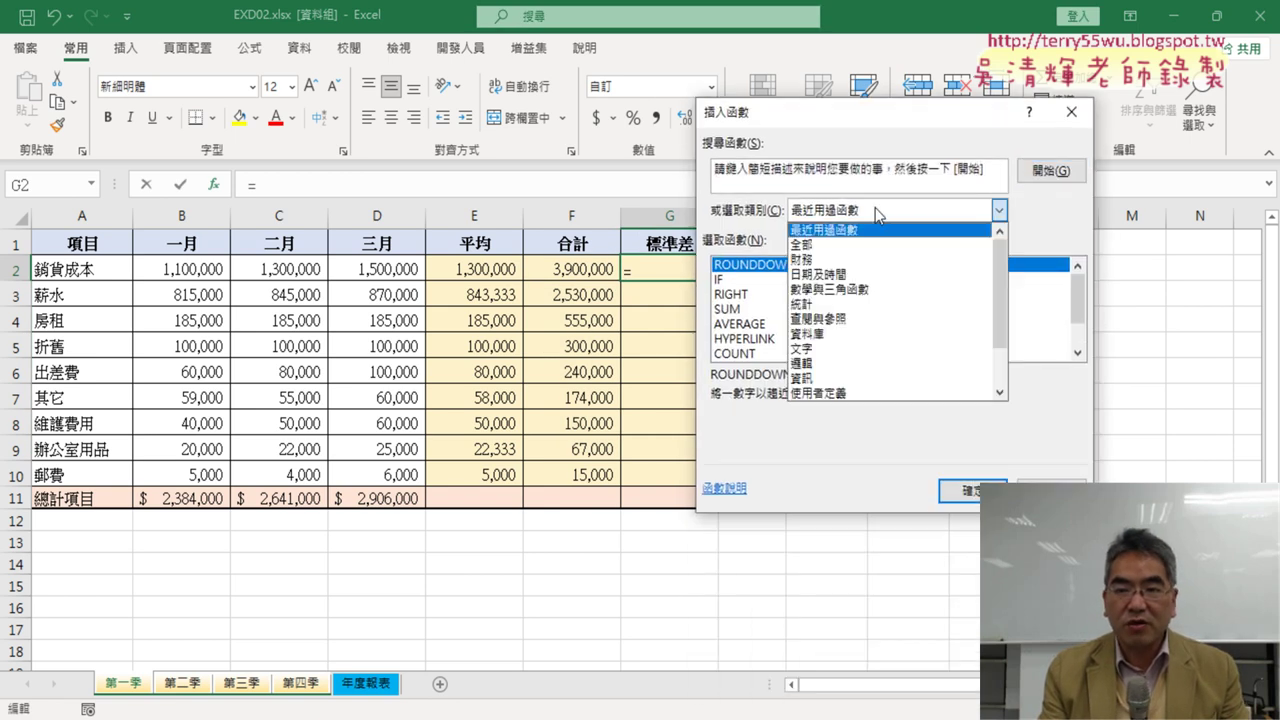
click(880, 303)
click(1078, 352)
click(1078, 352)
click(1078, 352)
click(1078, 352)
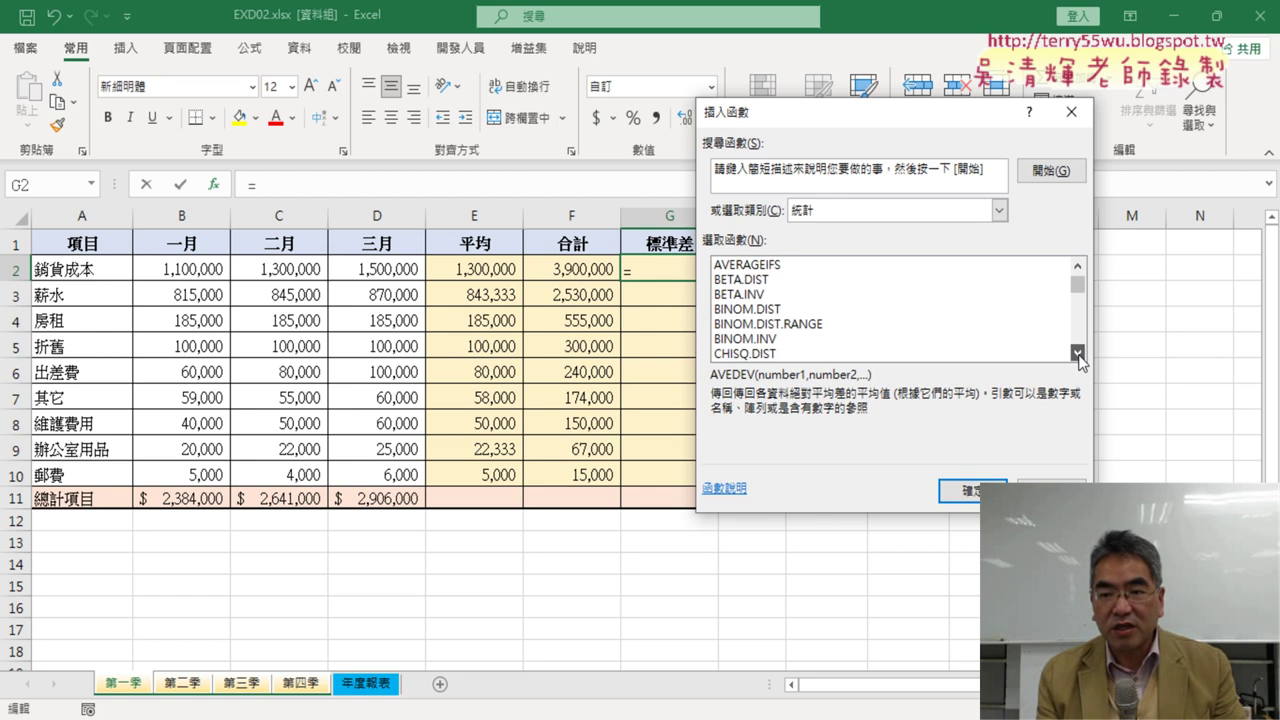
click(1078, 352)
click(1078, 352)
click(1078, 352)
click(1078, 352)
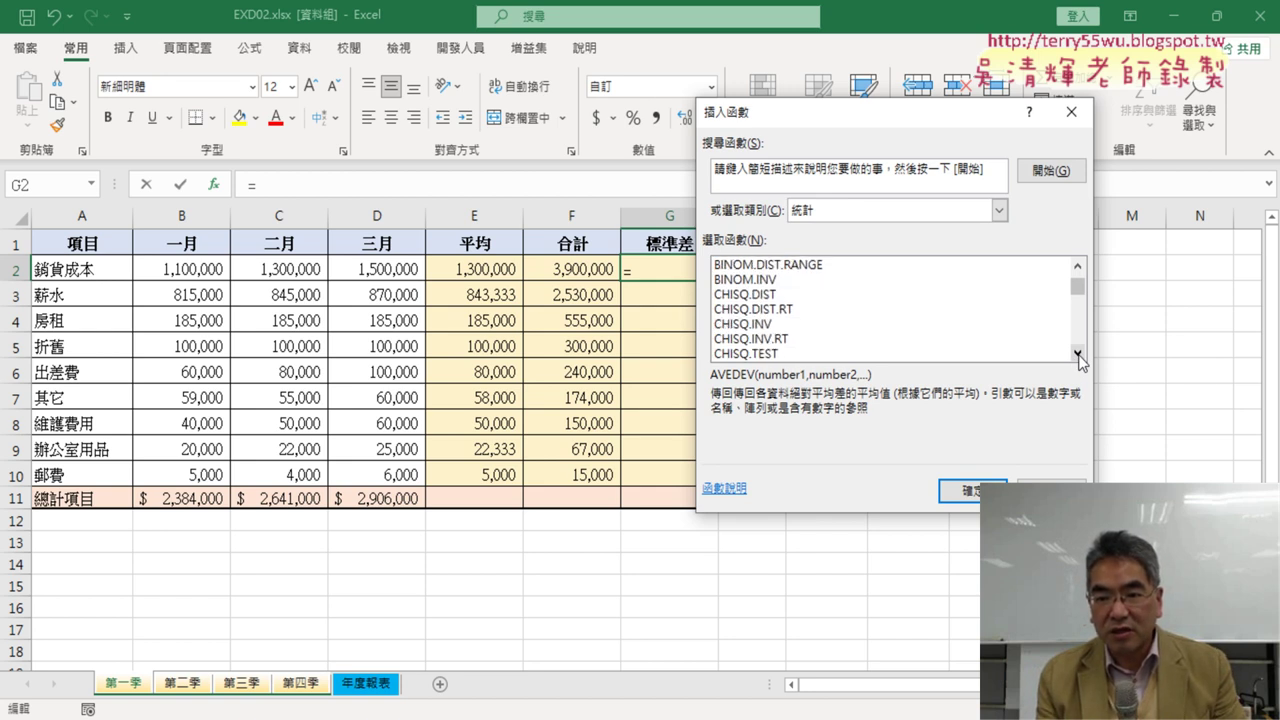
click(1078, 352)
click(1078, 352)
drag(1078, 354, 1078, 355)
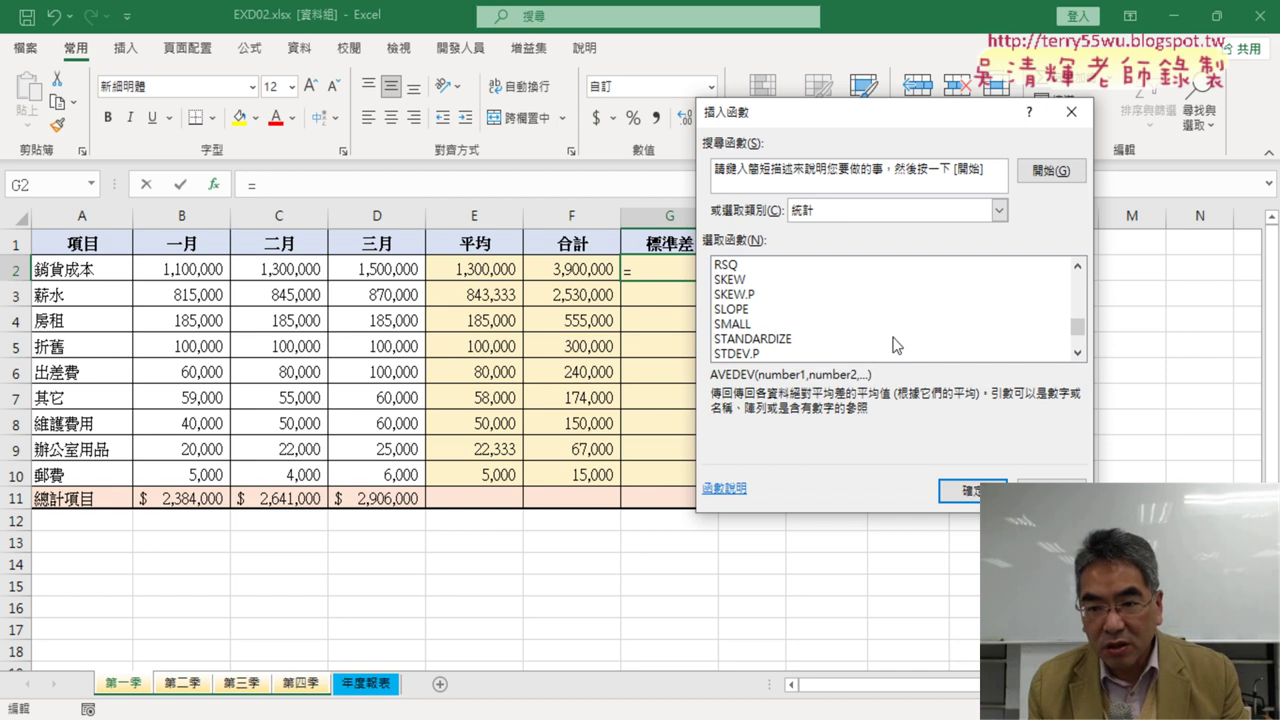
click(1077, 352)
click(1077, 352)
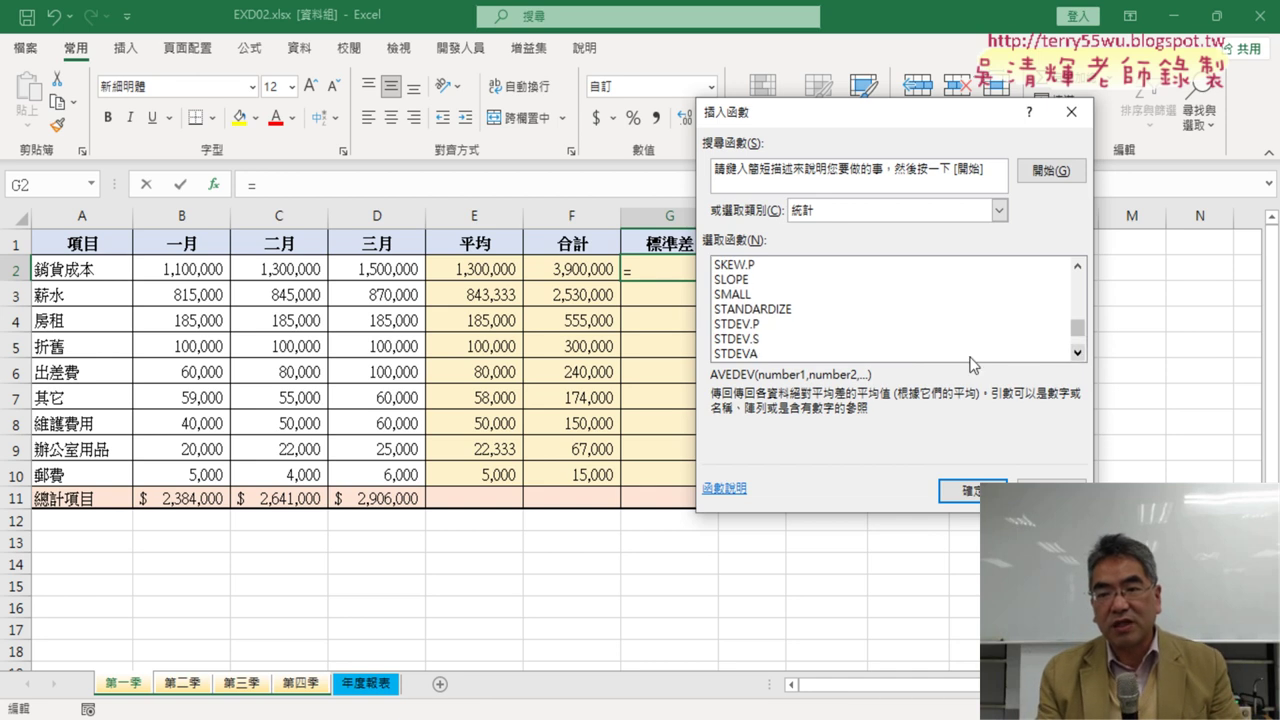
click(862, 339)
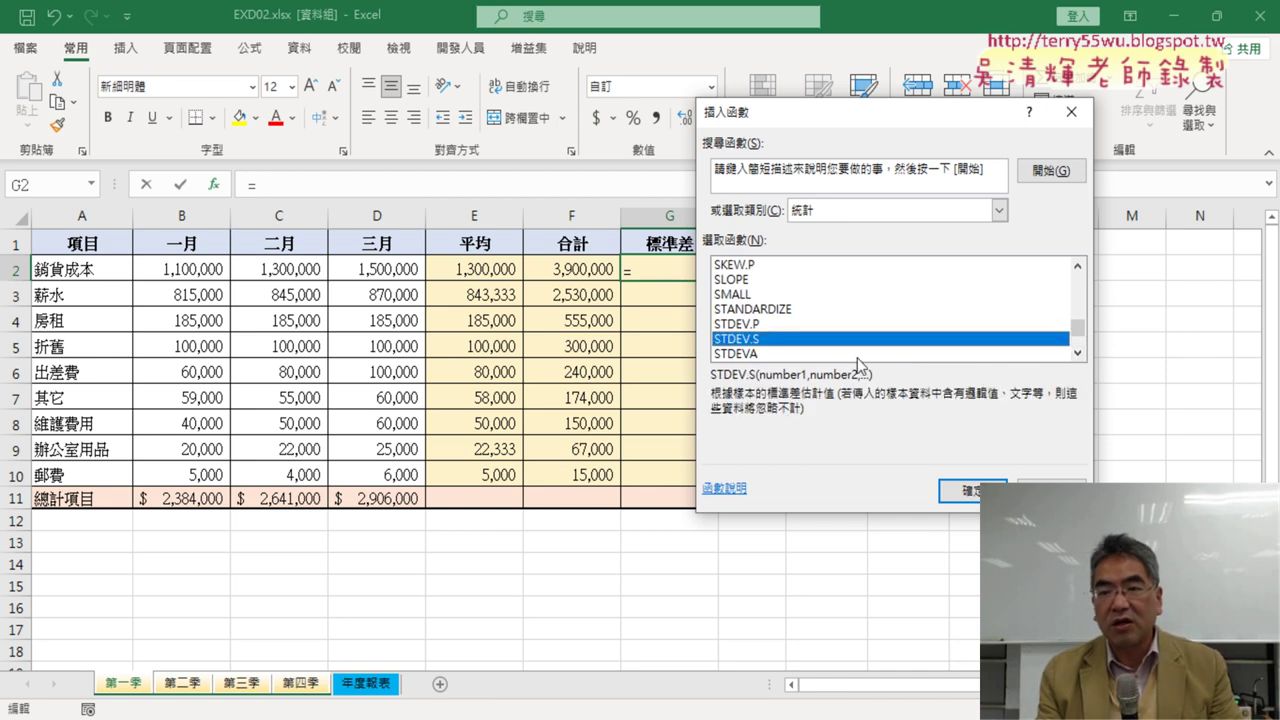
click(975, 492)
Set STDEV.S Number1 to B2:D2, confirm, and fill the formula down to G10.
drag(771, 159, 950, 163)
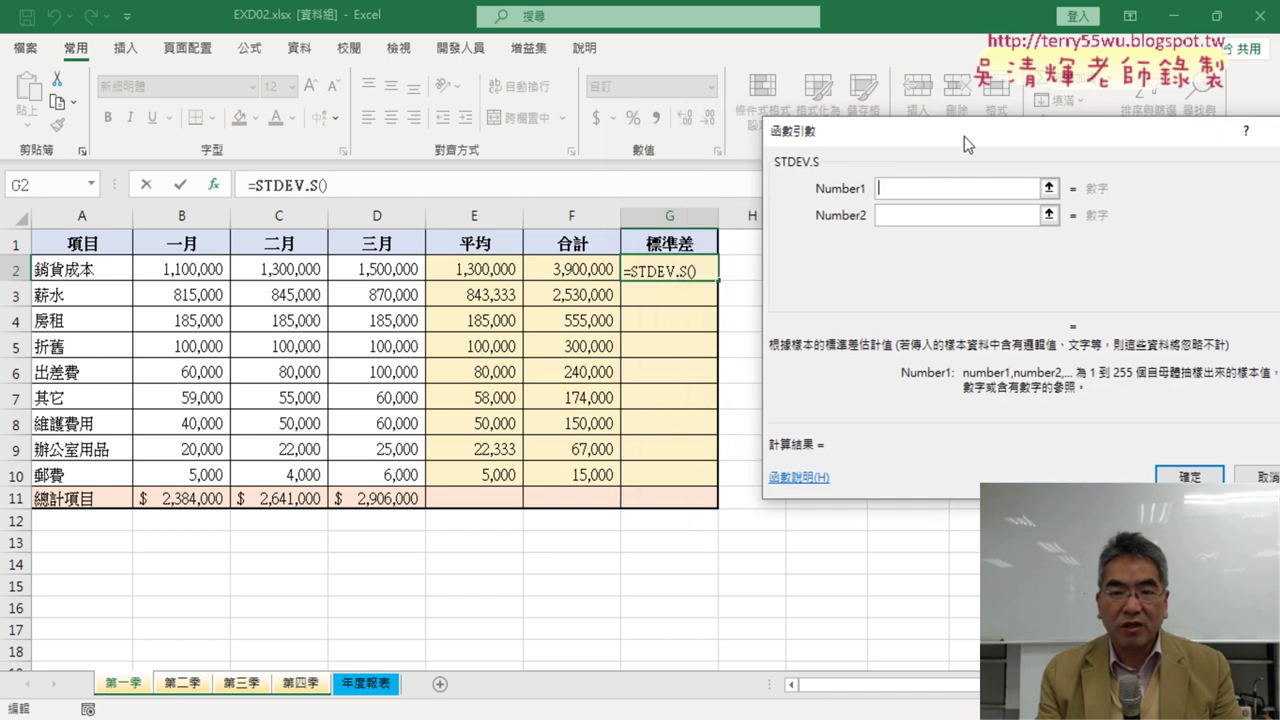
drag(183, 270, 380, 270)
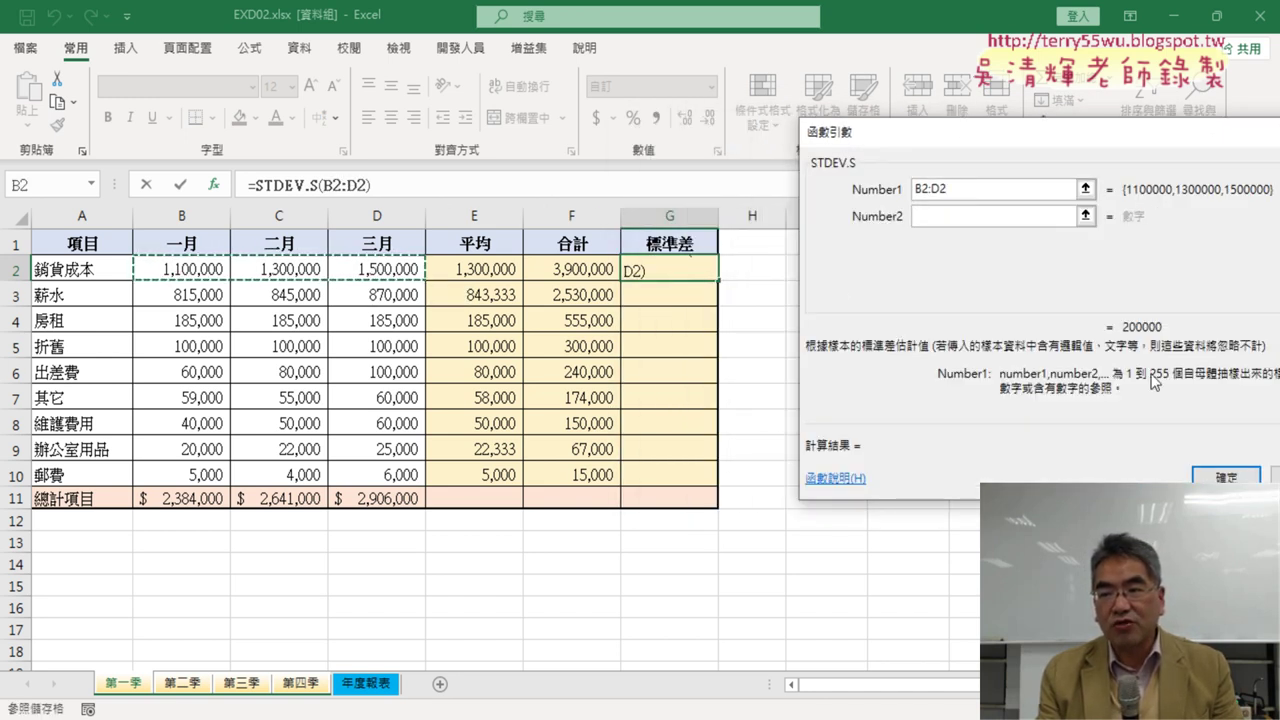
click(1226, 476)
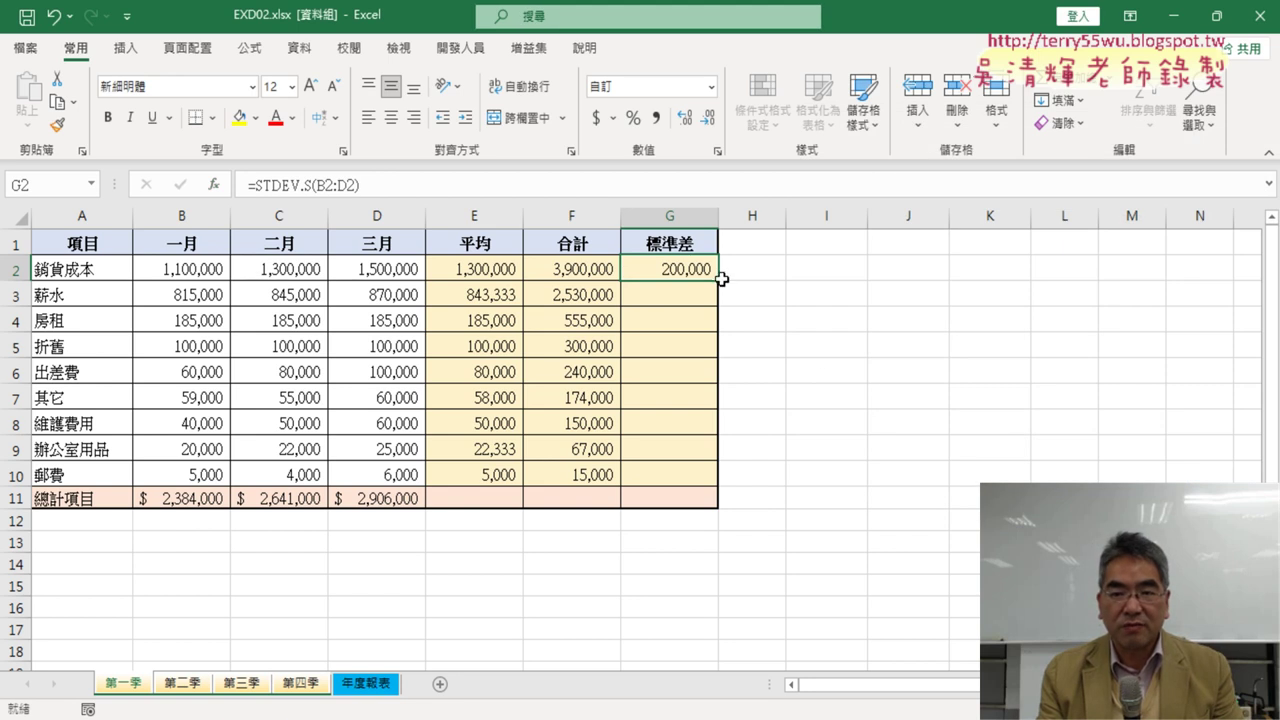
drag(719, 280, 700, 478)
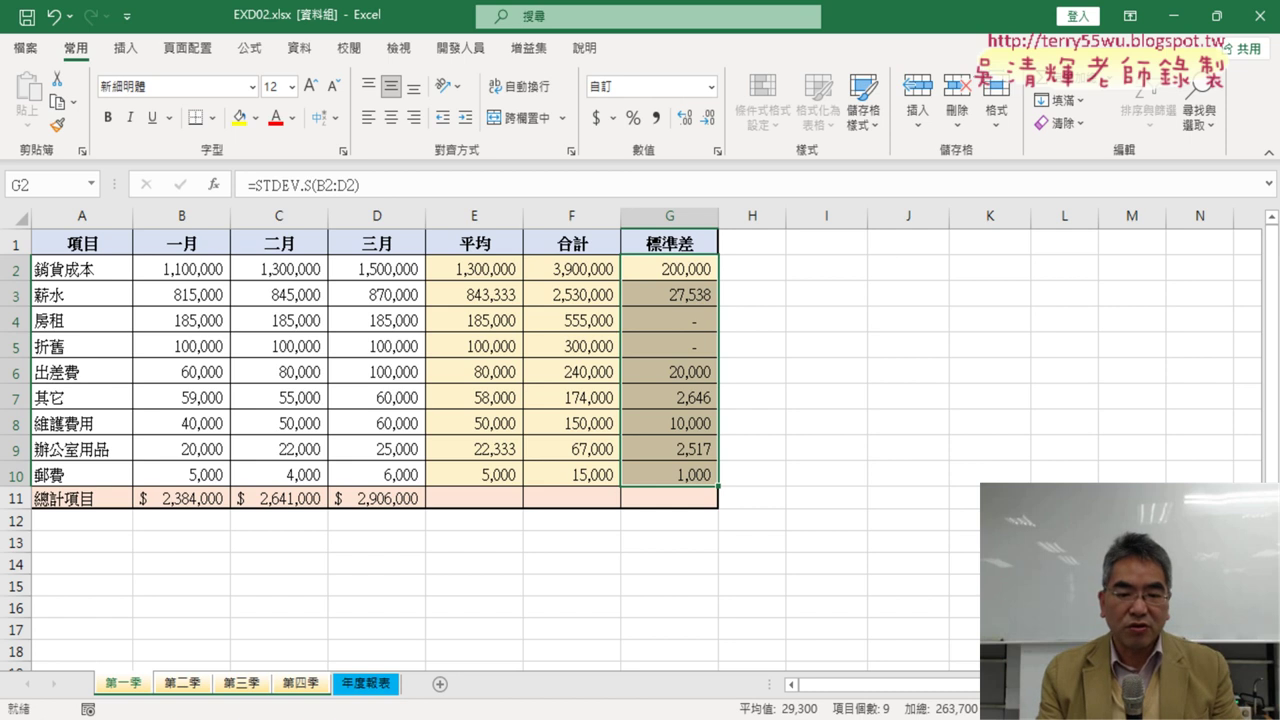
key(alt+Tab)
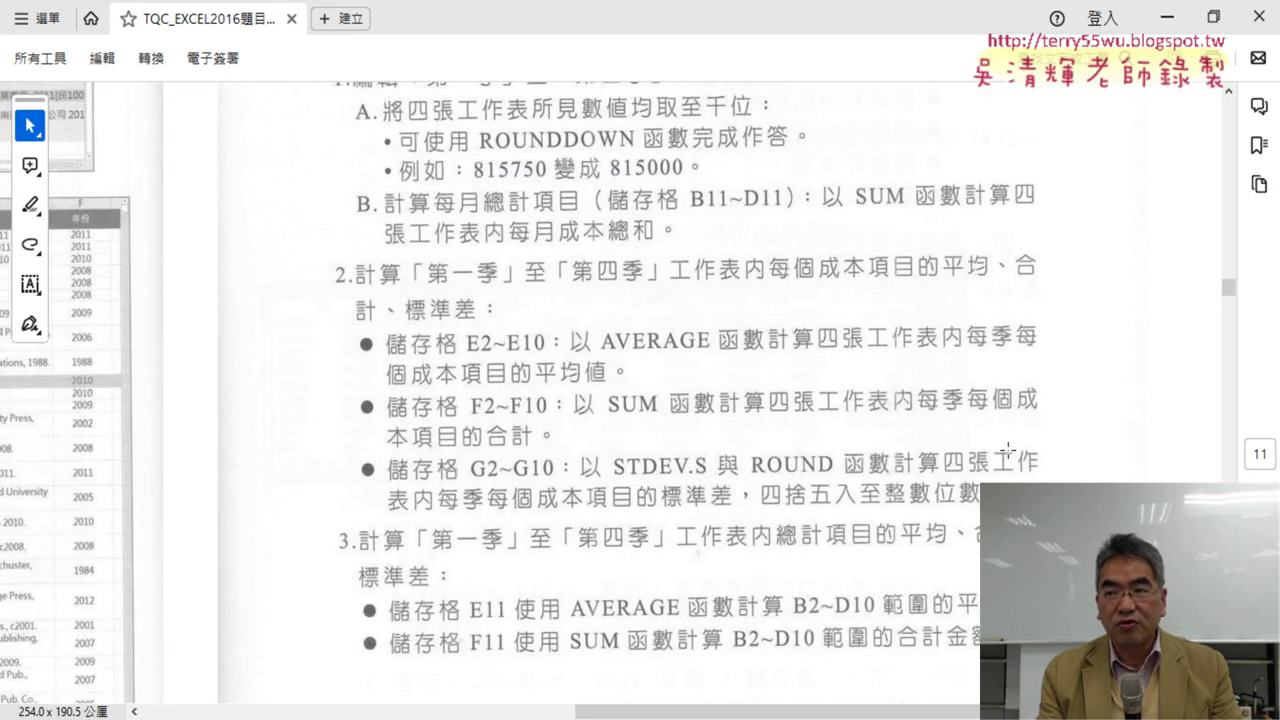
click(1166, 17)
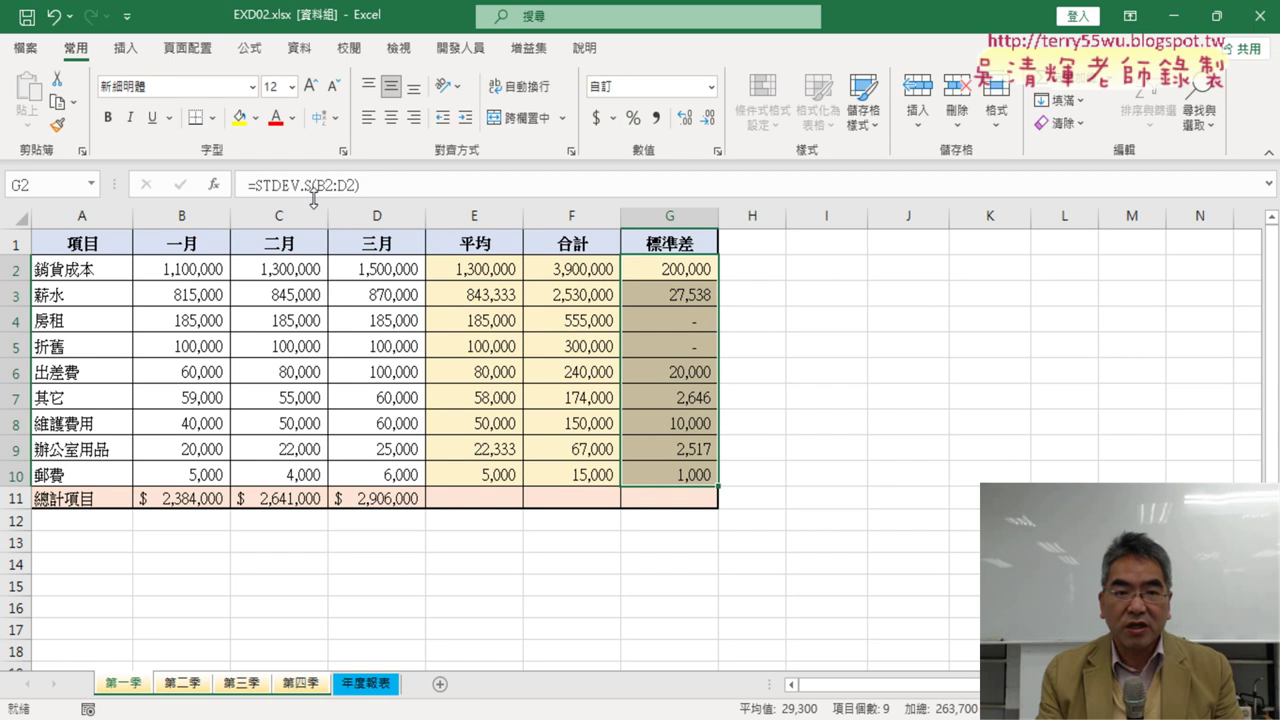
Cut STDEV.S(B2:D2) out of G2's formula and insert ROUND from 數學與三角函數.
click(276, 186)
drag(255, 186, 358, 186)
right_click(343, 190)
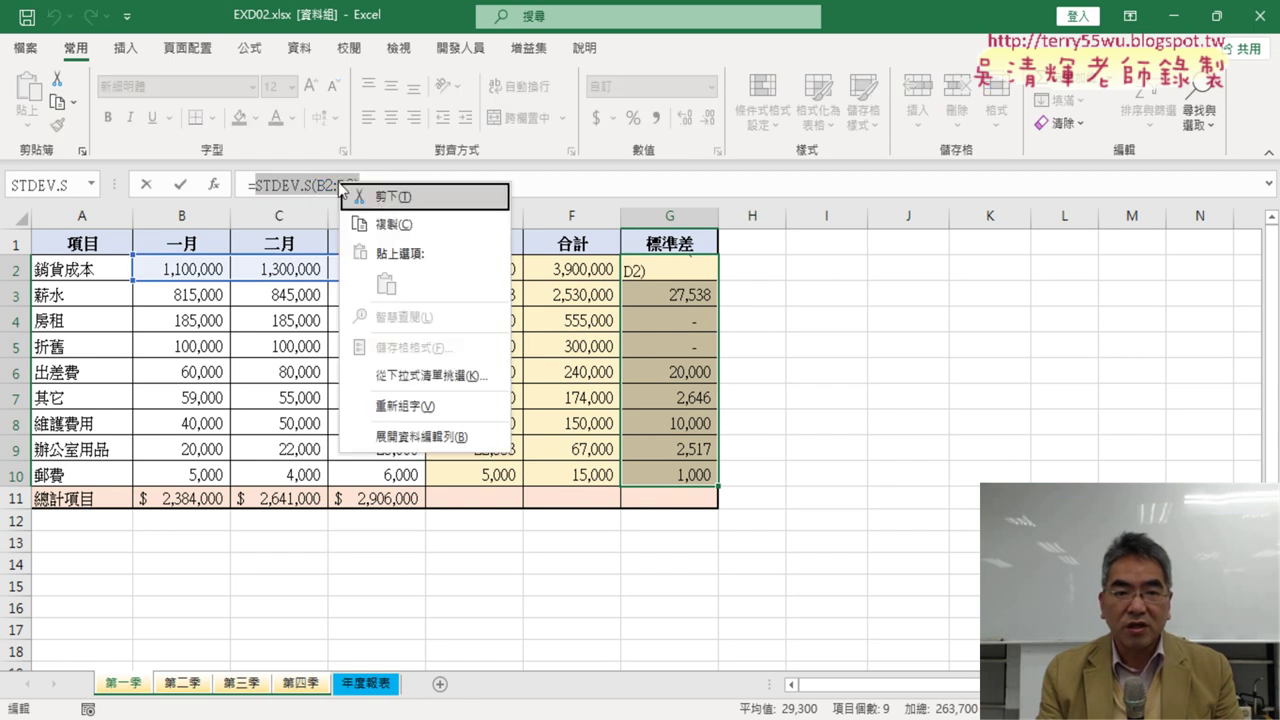
click(428, 194)
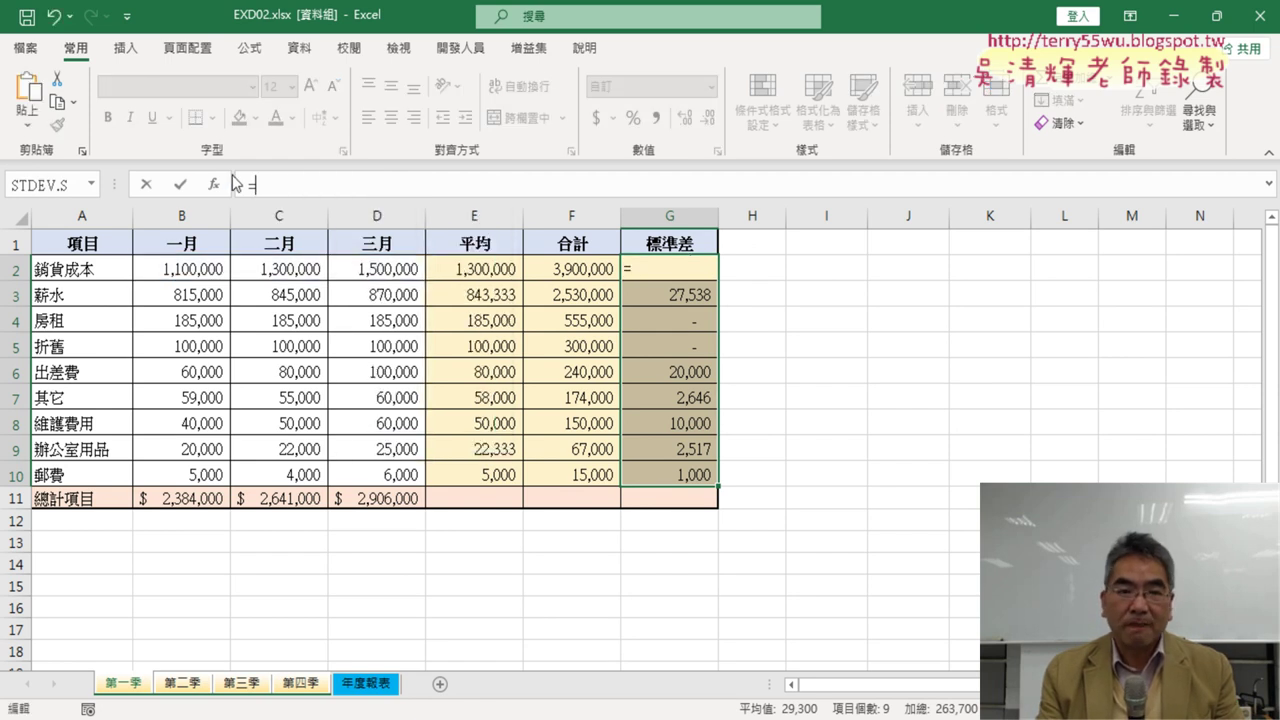
click(214, 185)
click(1070, 213)
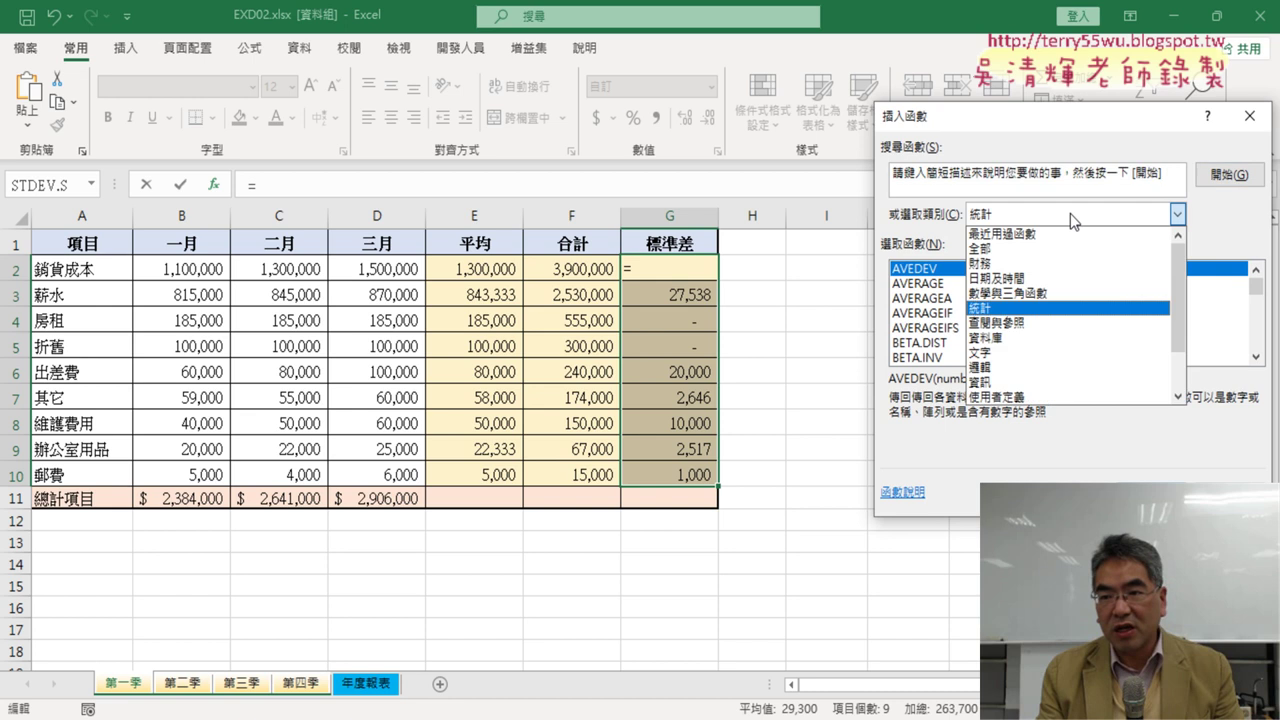
click(1062, 293)
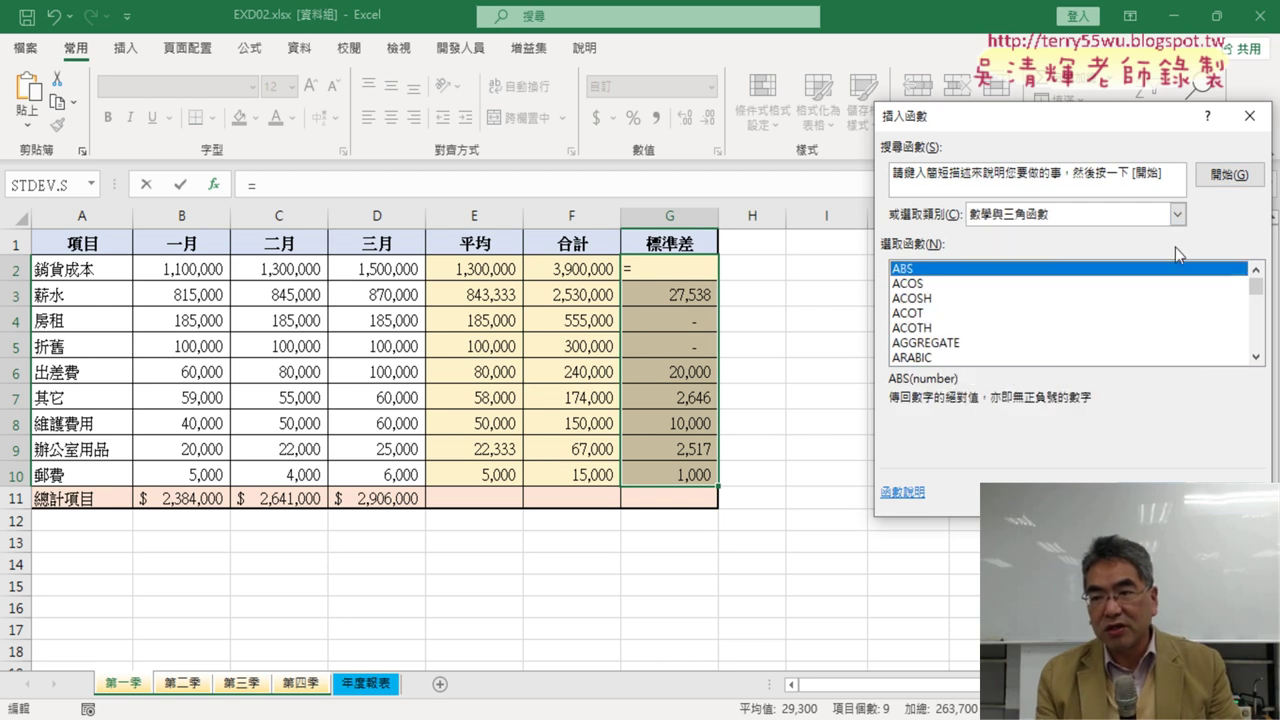
drag(1253, 290, 1259, 327)
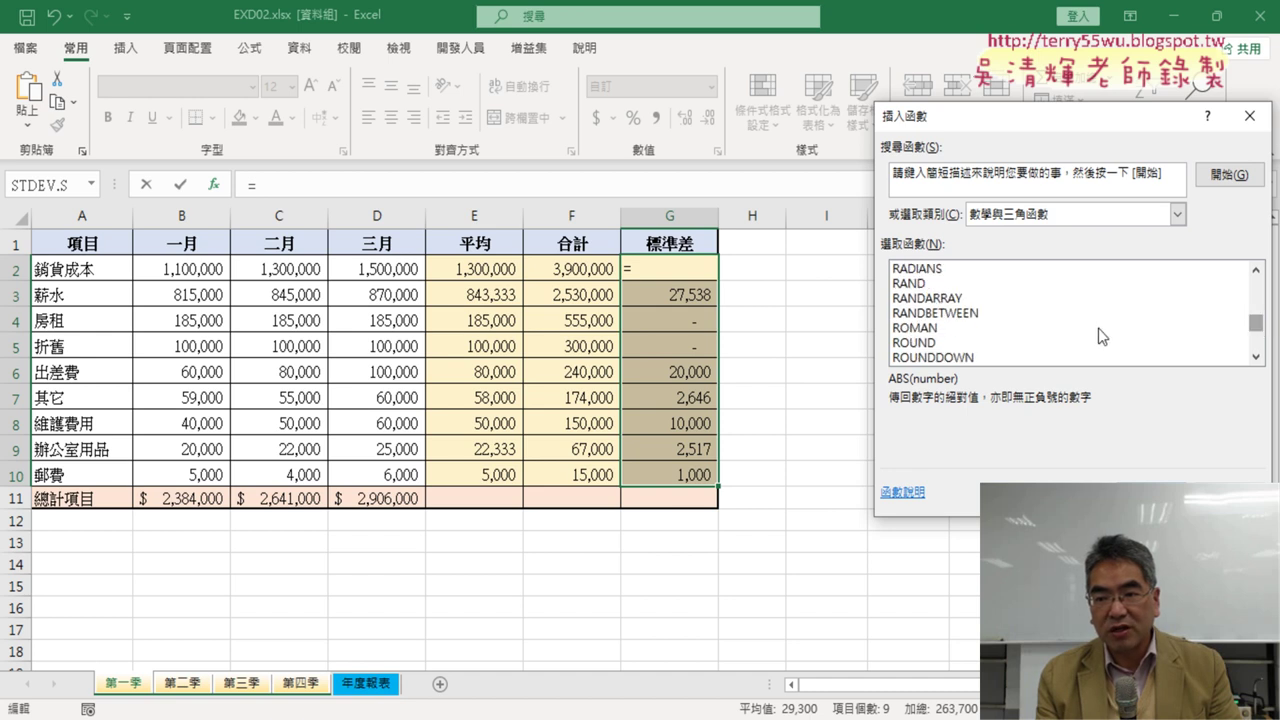
click(938, 343)
double_click(938, 343)
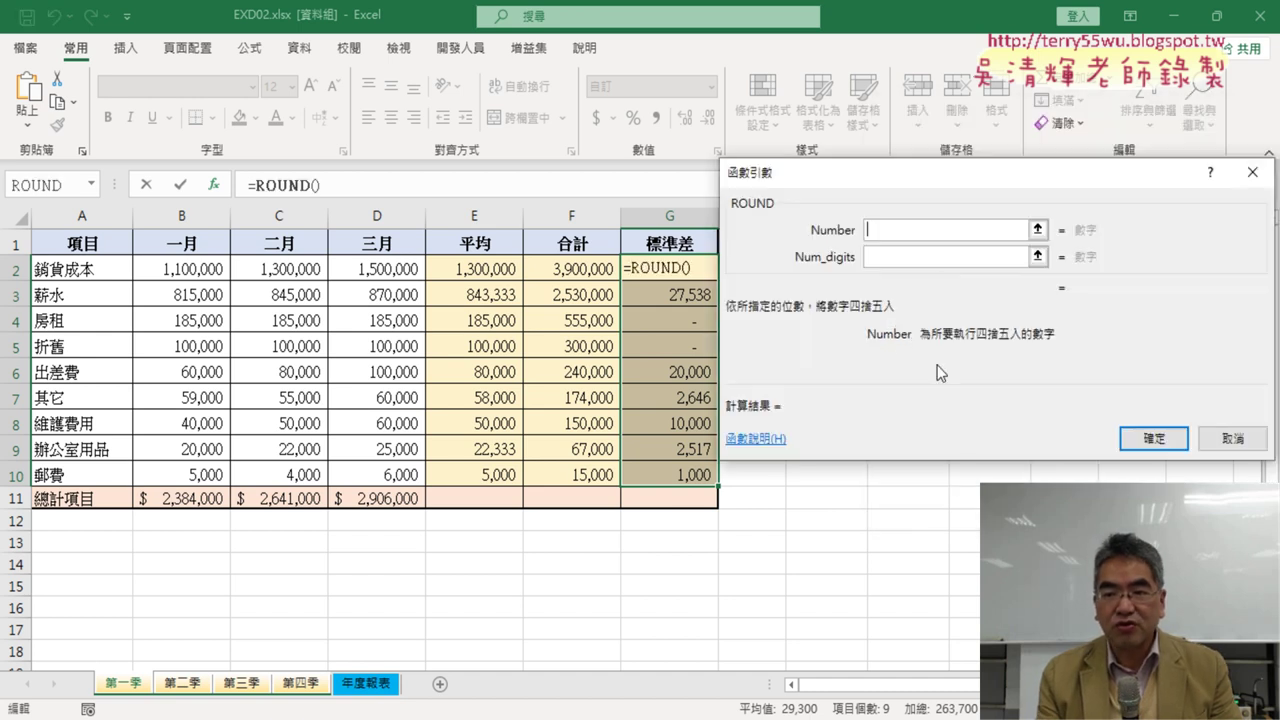
Set ROUND's Number to STDEV.S(B2:D2) and Num_digits to 0, then fill G2:G10.
text(STDEV.S(B2:D2))
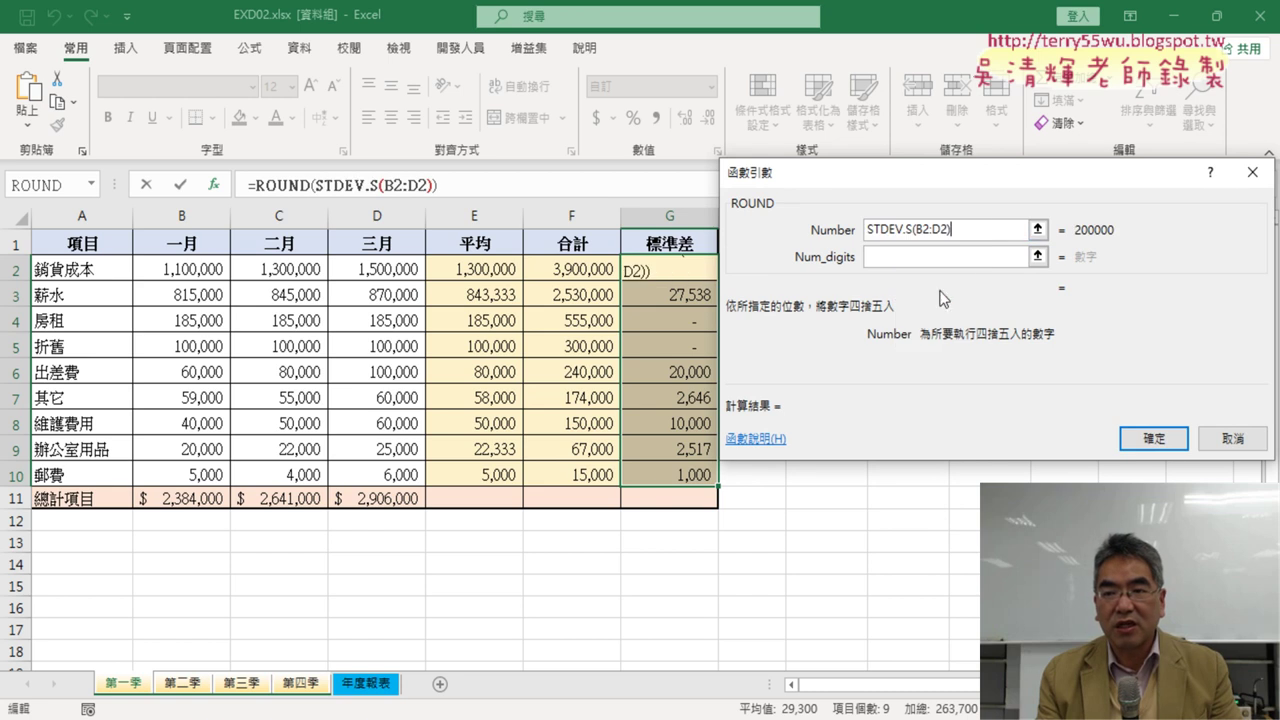
key(Tab)
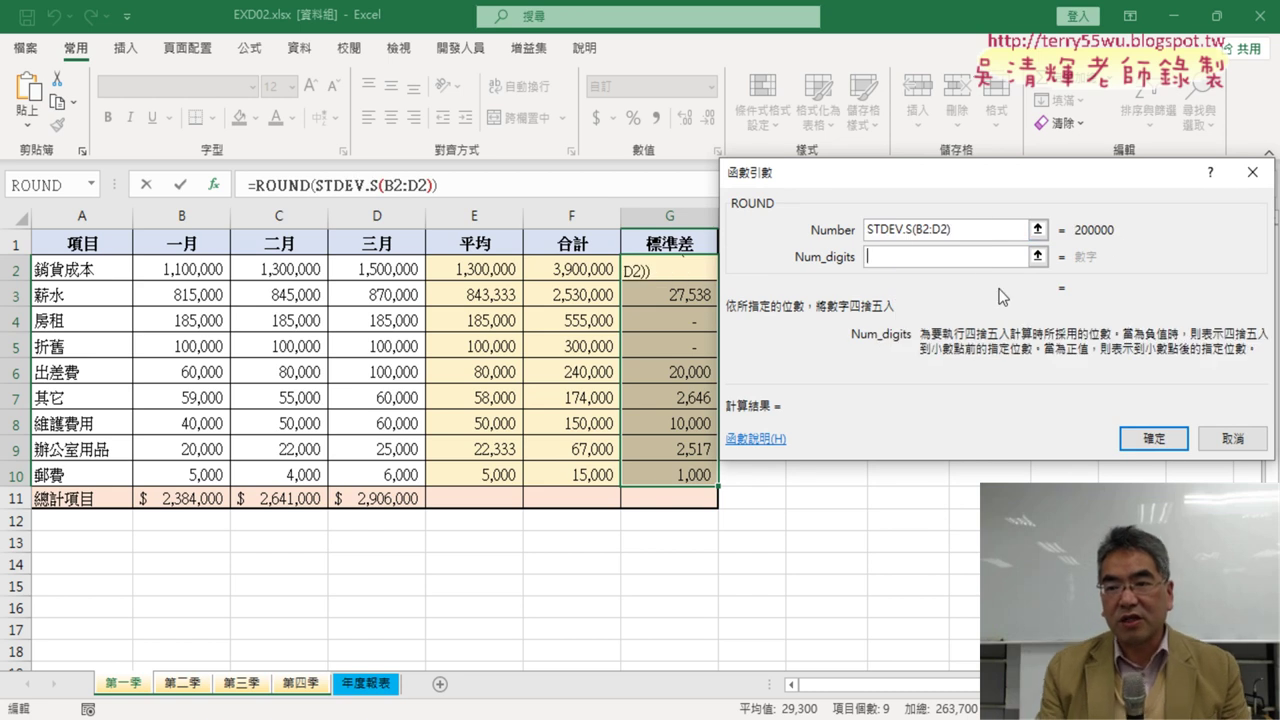
text(0)
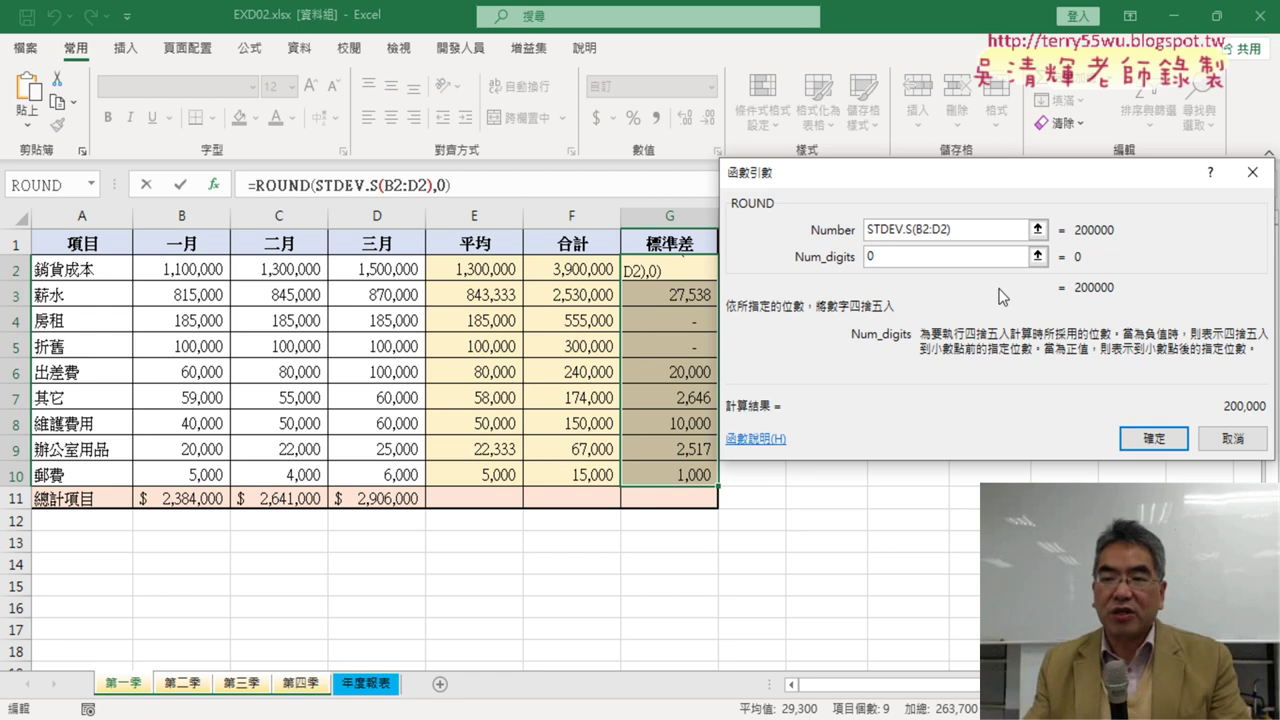
click(1152, 440)
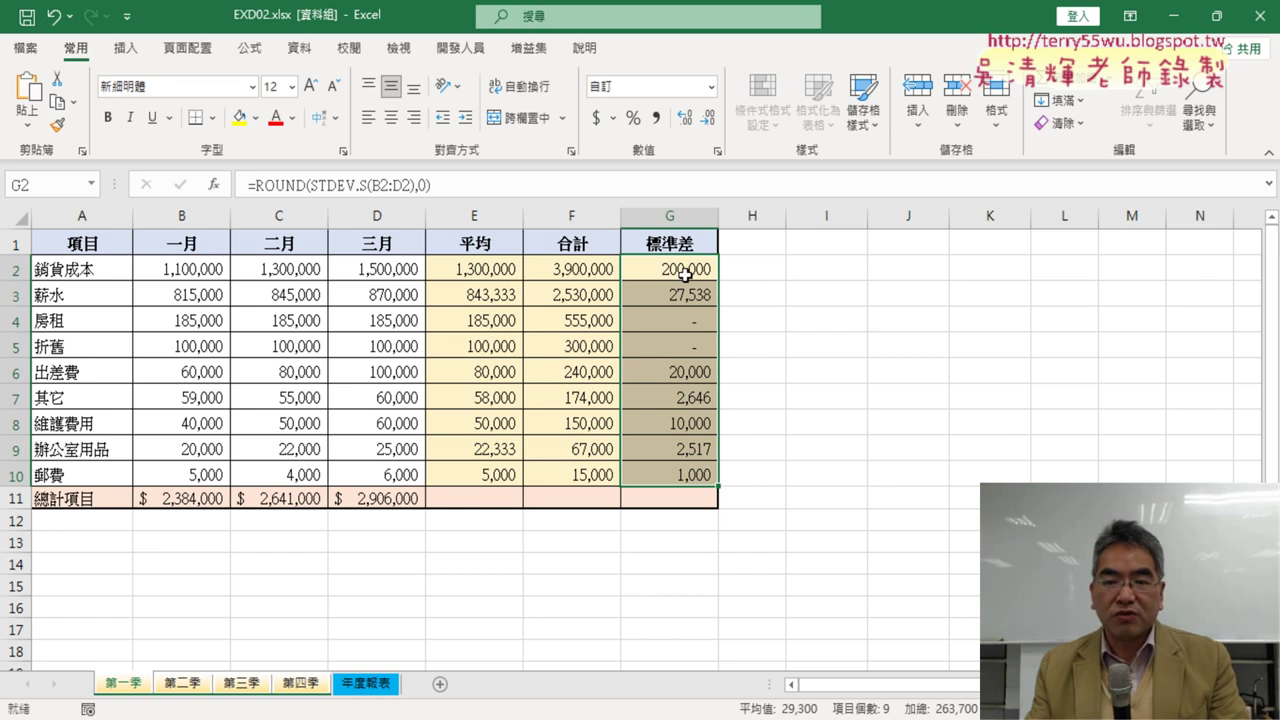
click(685, 273)
click(680, 298)
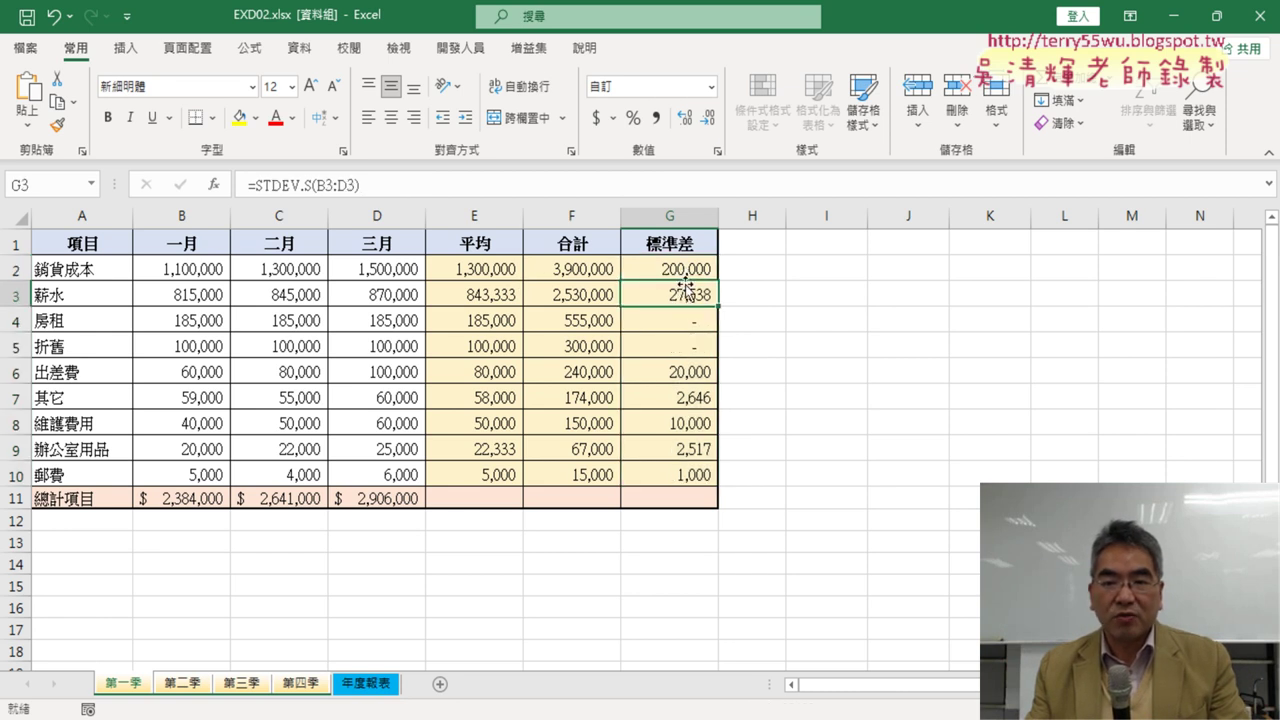
key(Up)
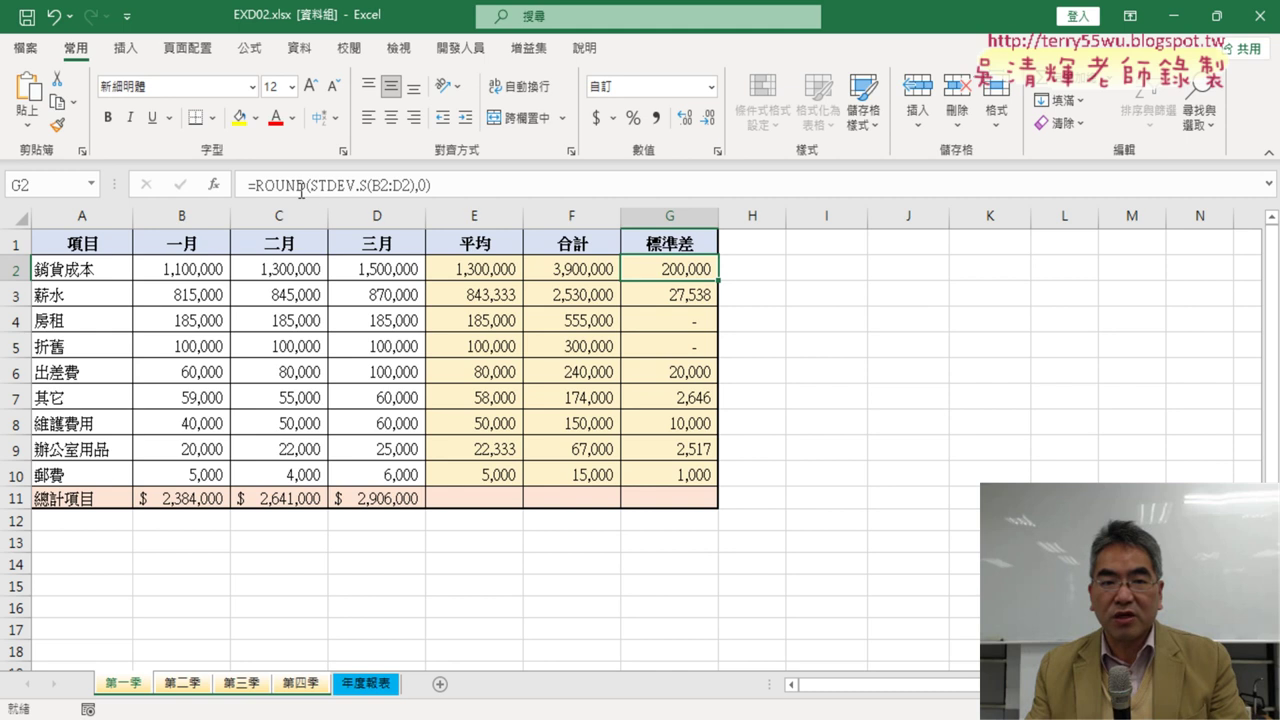
drag(718, 281, 723, 485)
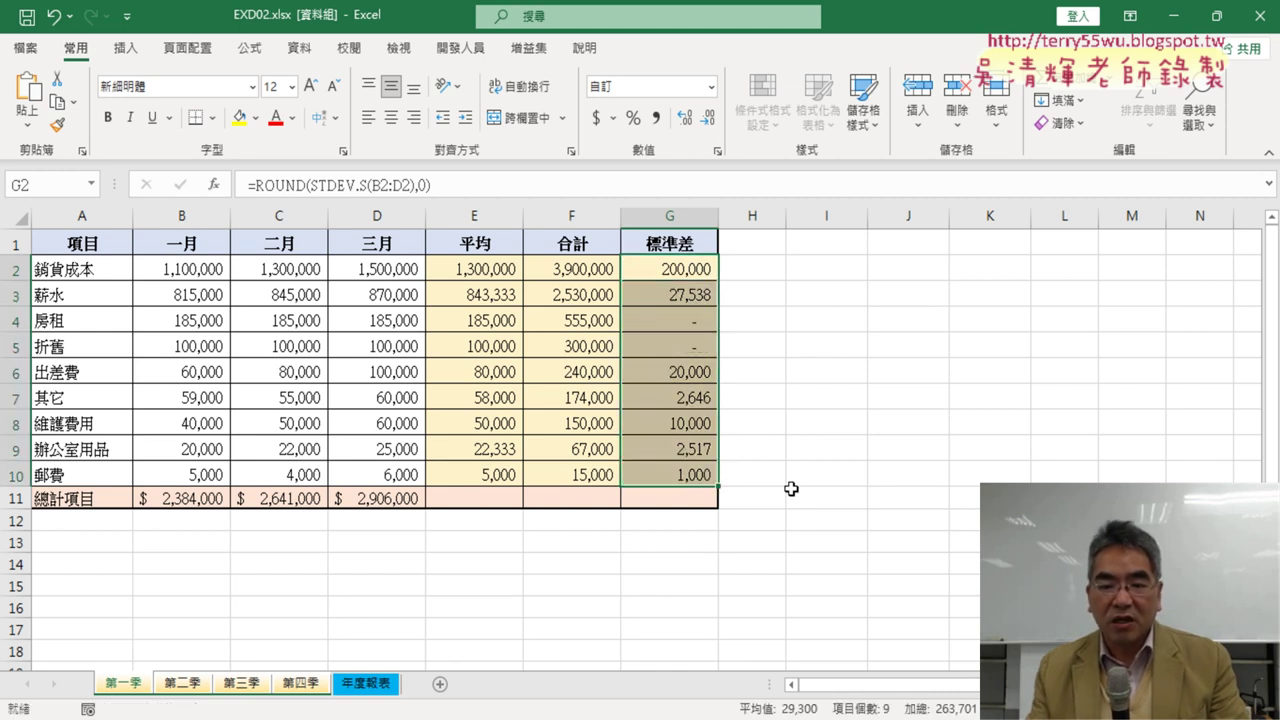
click(531, 715)
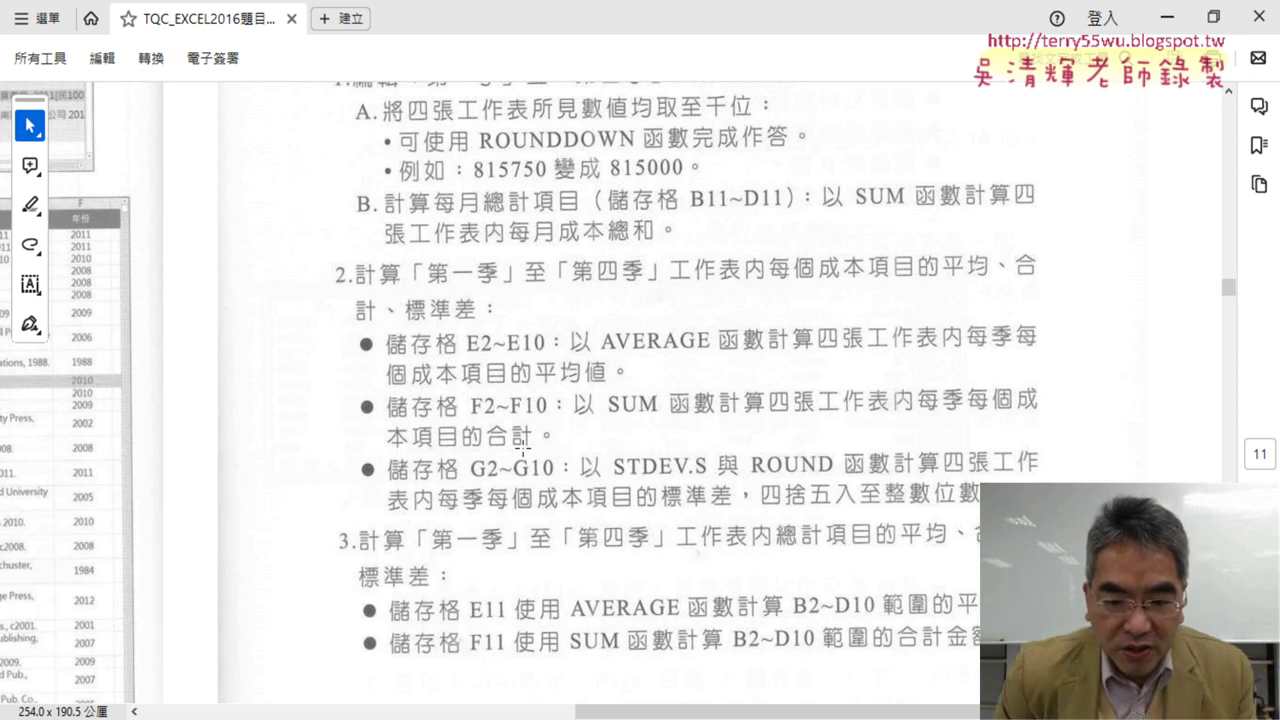
scroll(522, 447, down, 3)
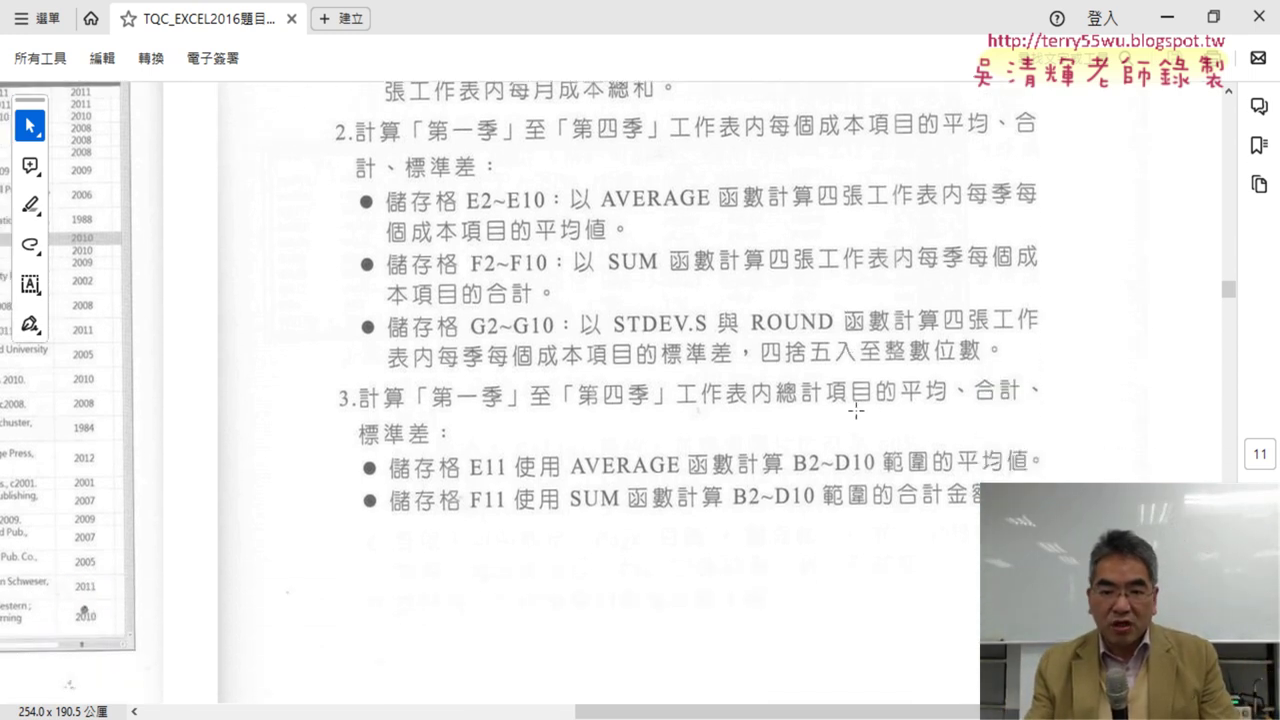
scroll(856, 410, down, 1)
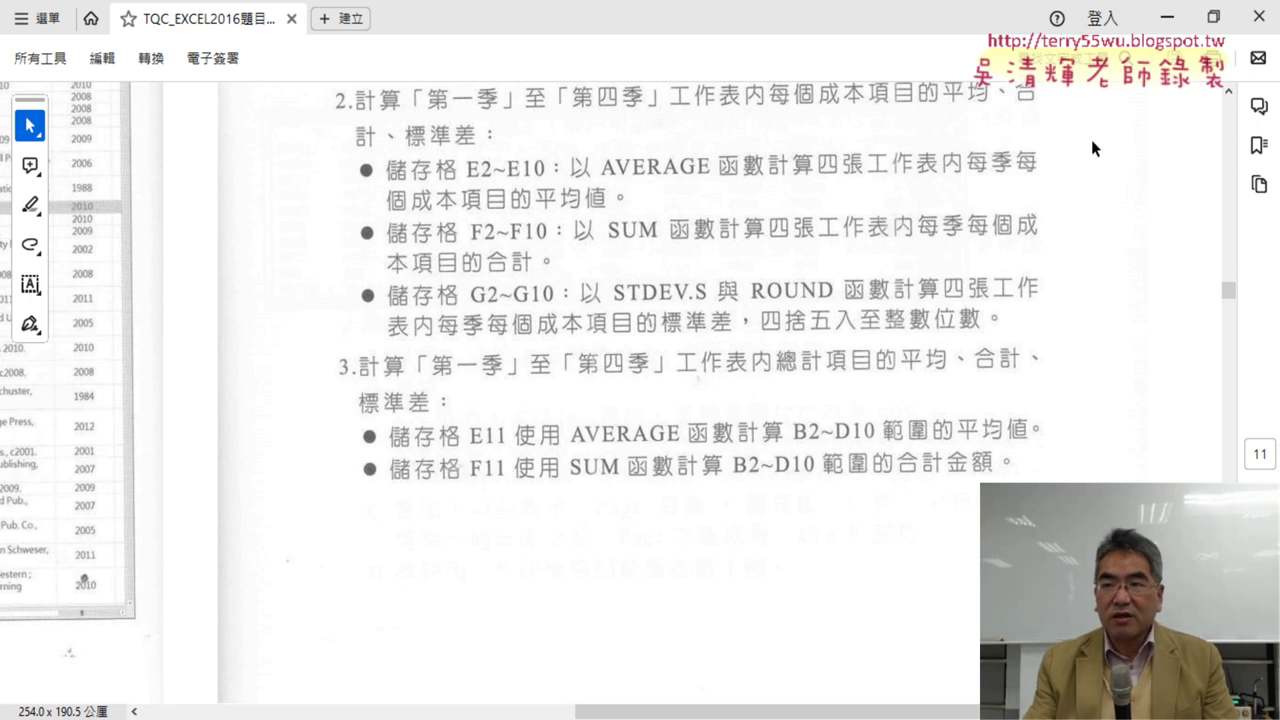
click(1167, 17)
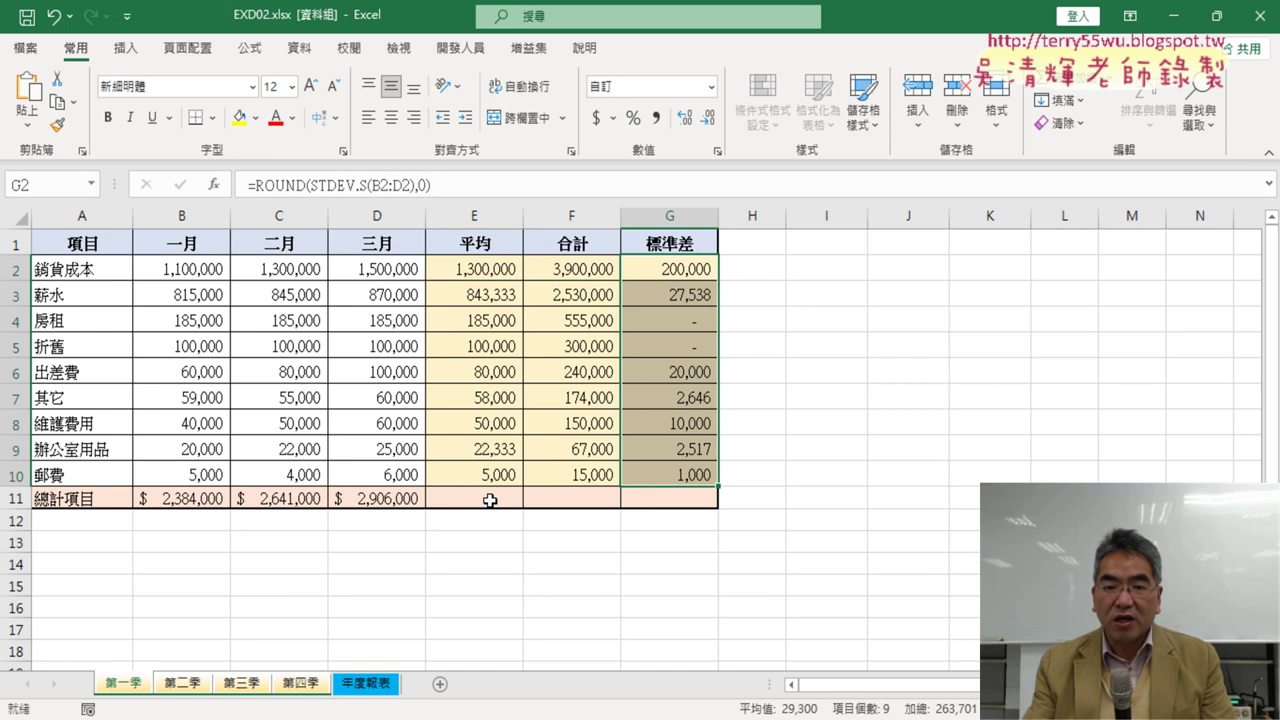
Put =AVERAGE(E2:E10) in E11, giving 293,741.
click(490, 500)
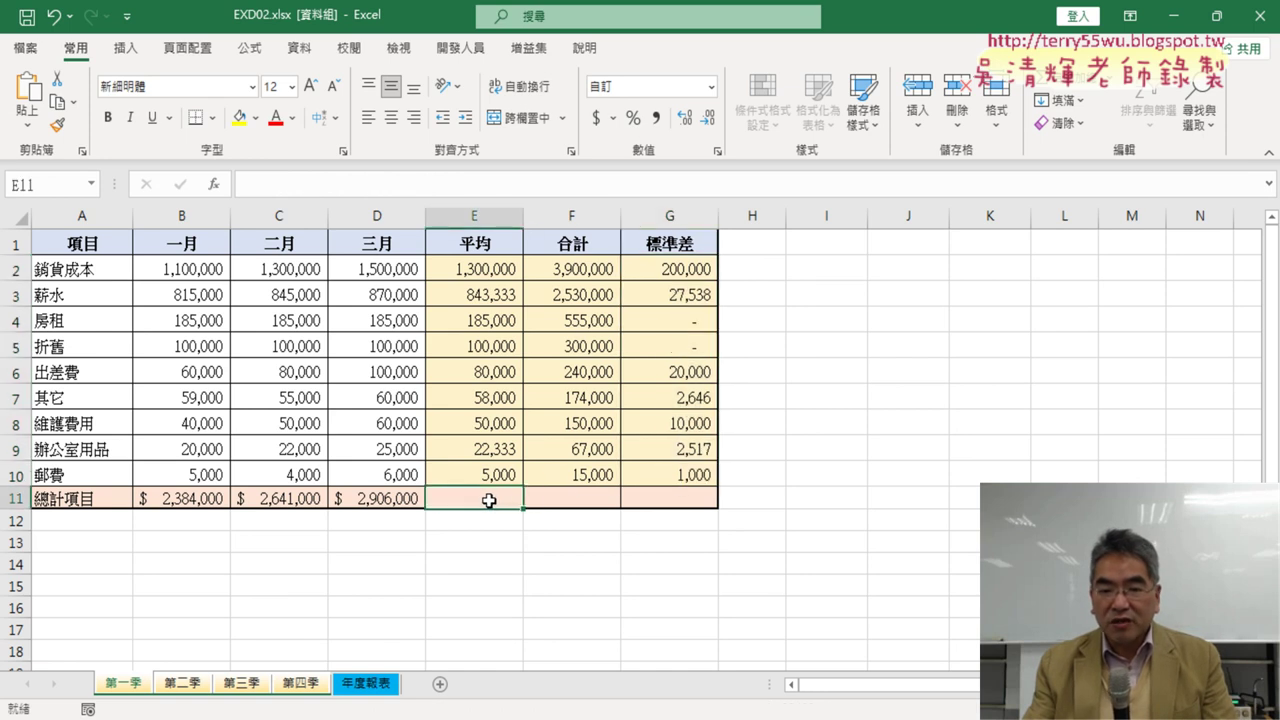
click(1112, 82)
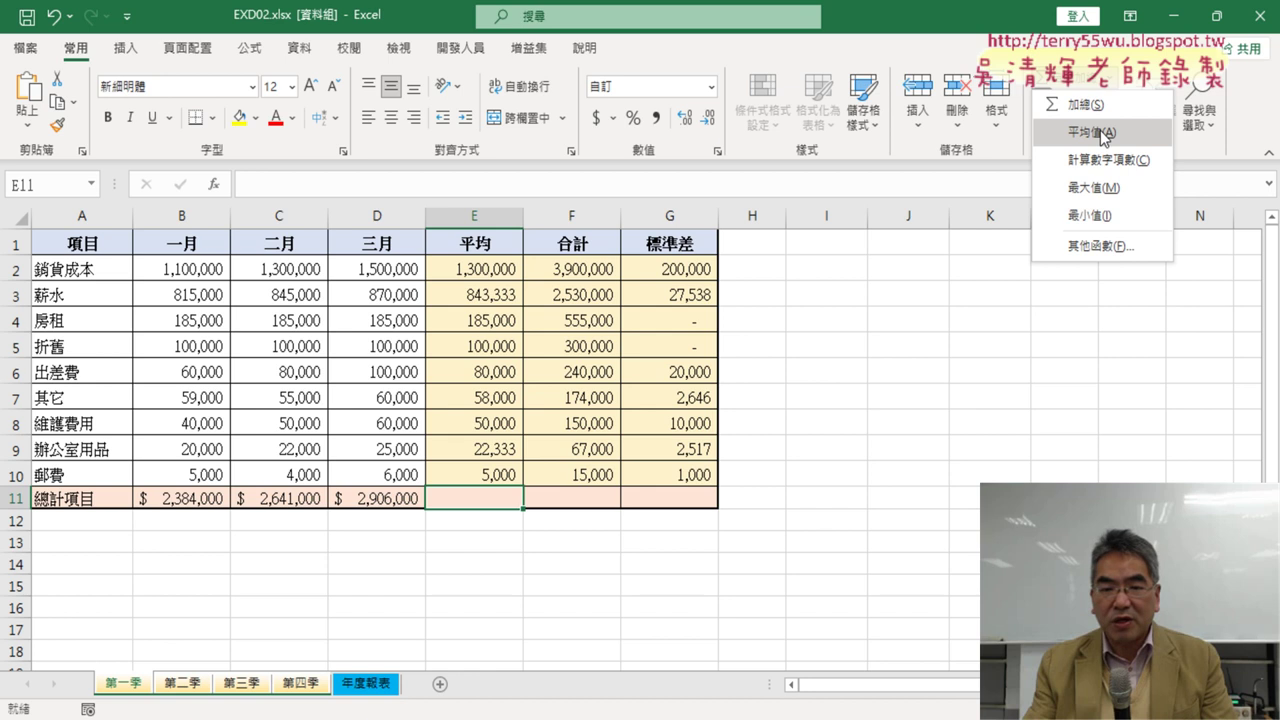
click(1100, 130)
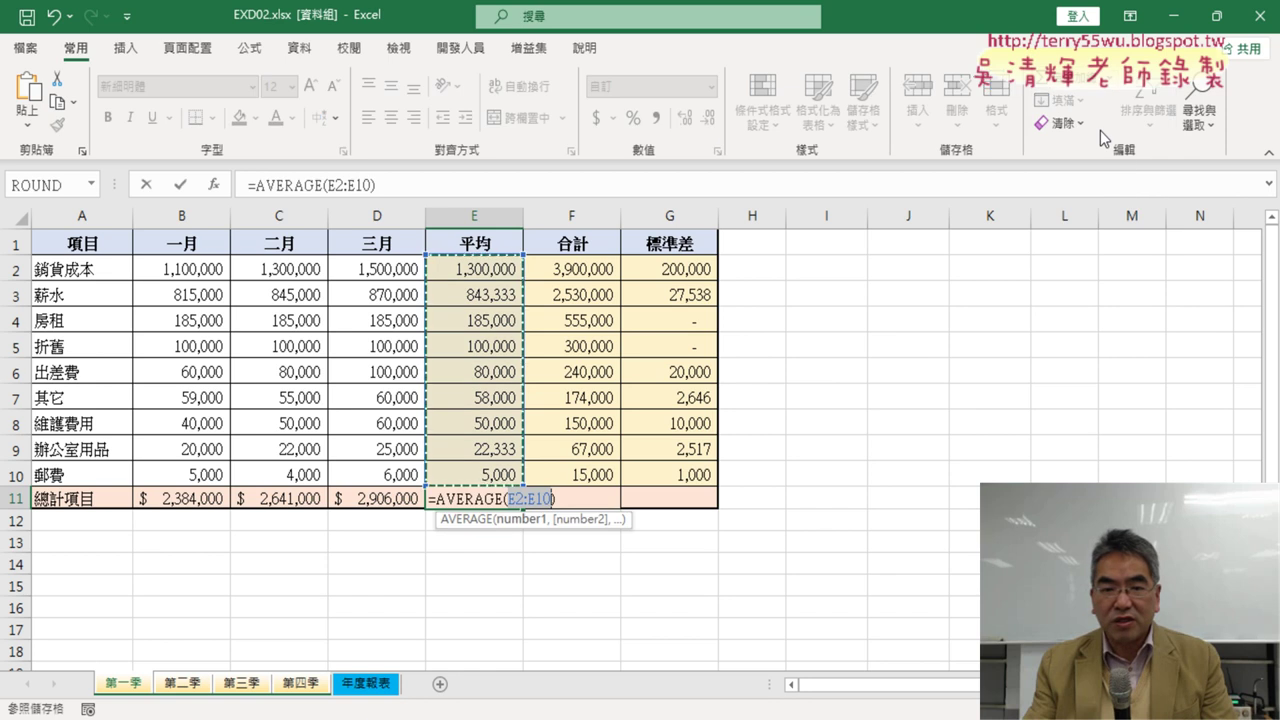
click(180, 186)
Put =SUM(F2:F10) in F11, giving 7,931,000.
click(595, 499)
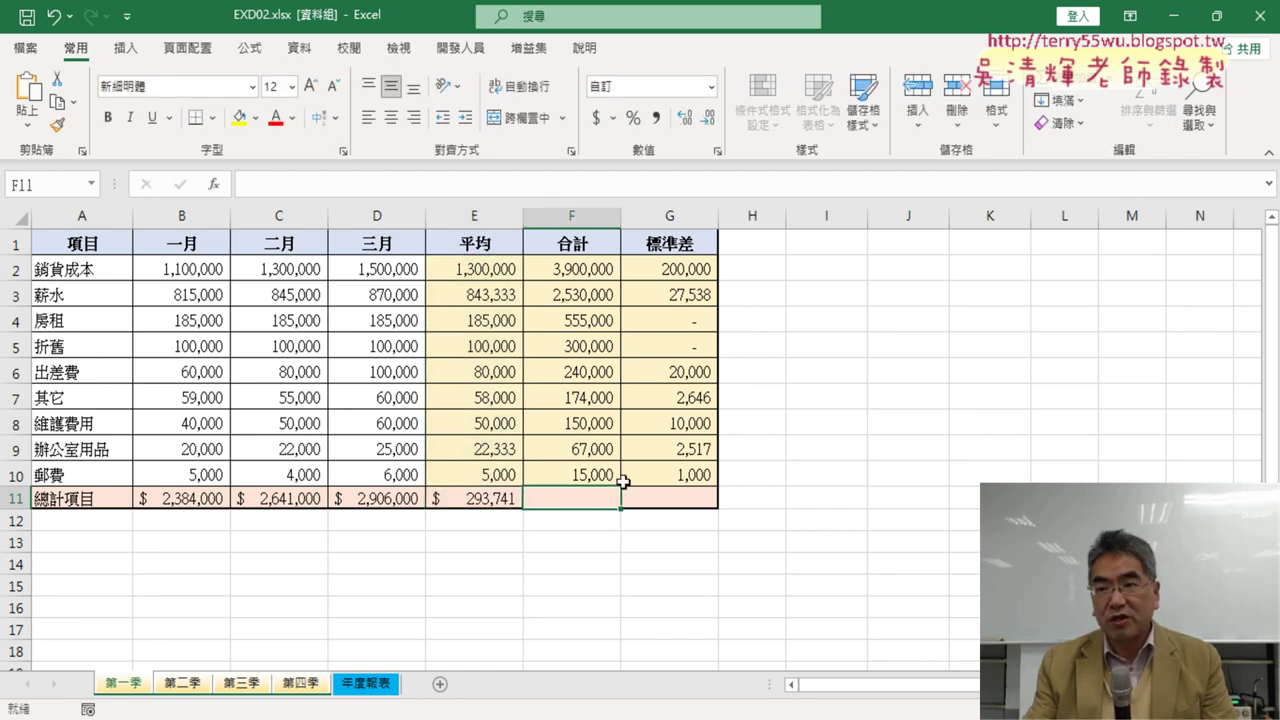
click(1110, 82)
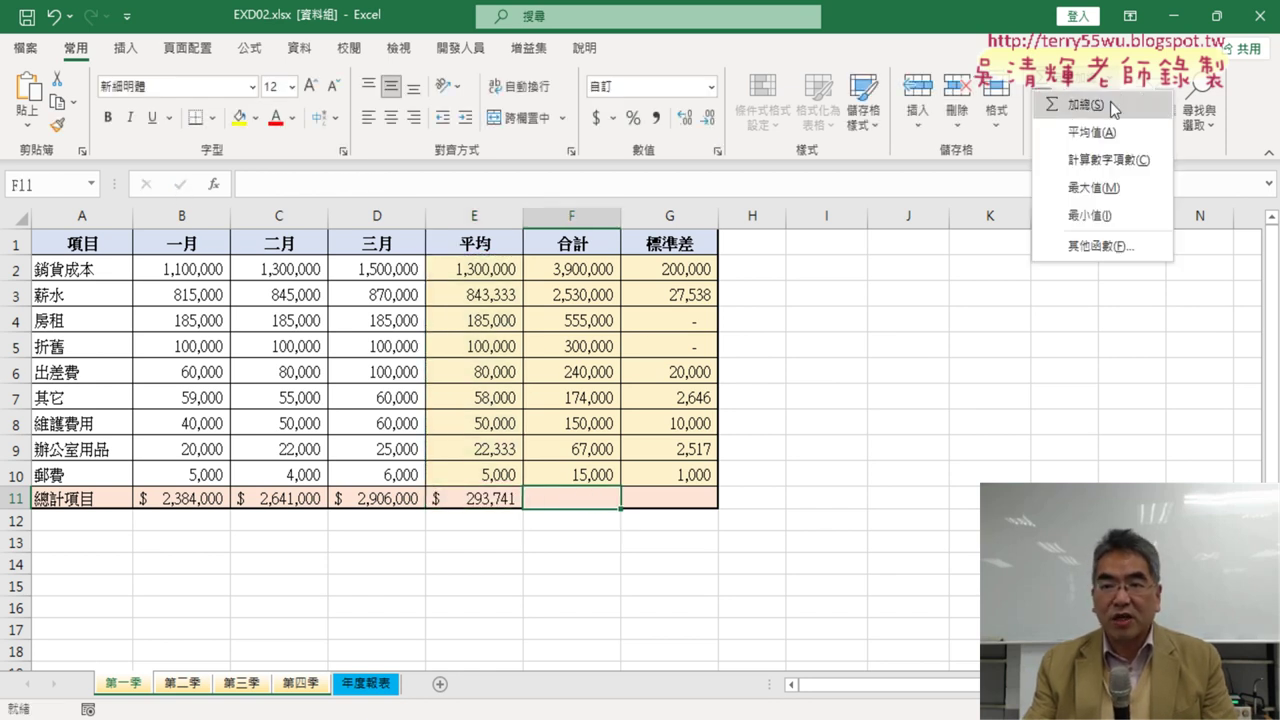
click(1086, 104)
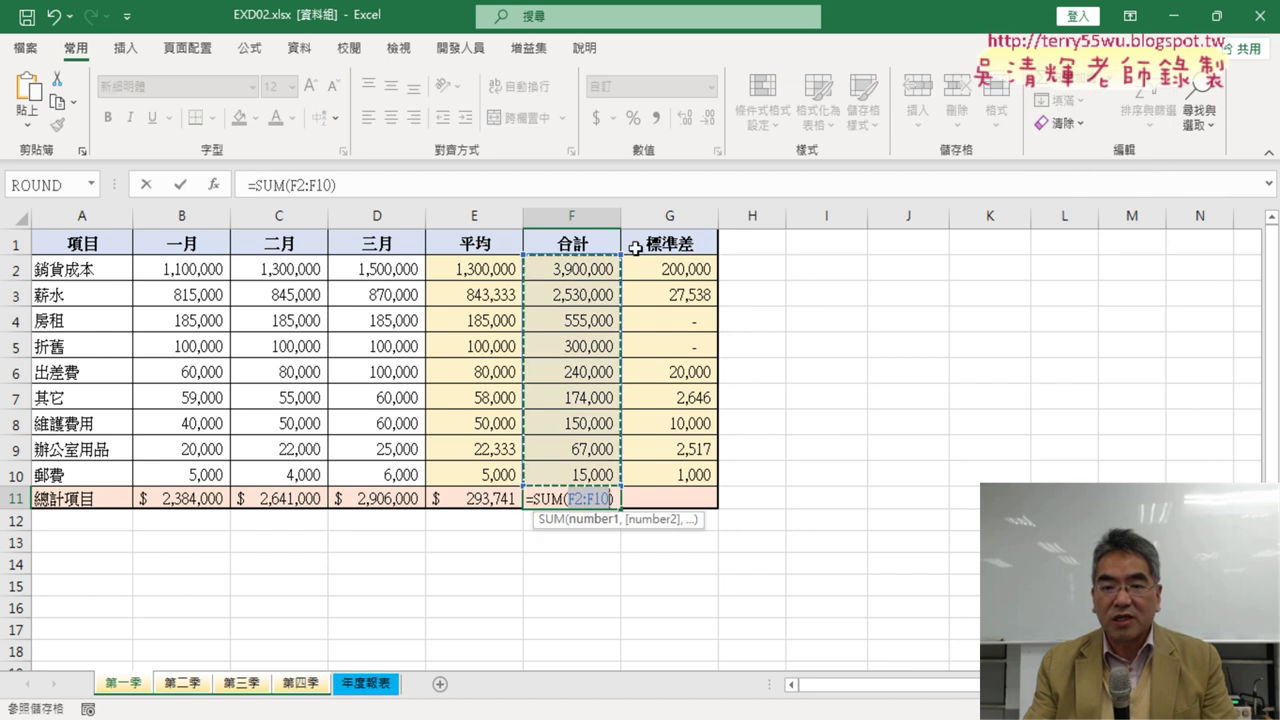
click(181, 186)
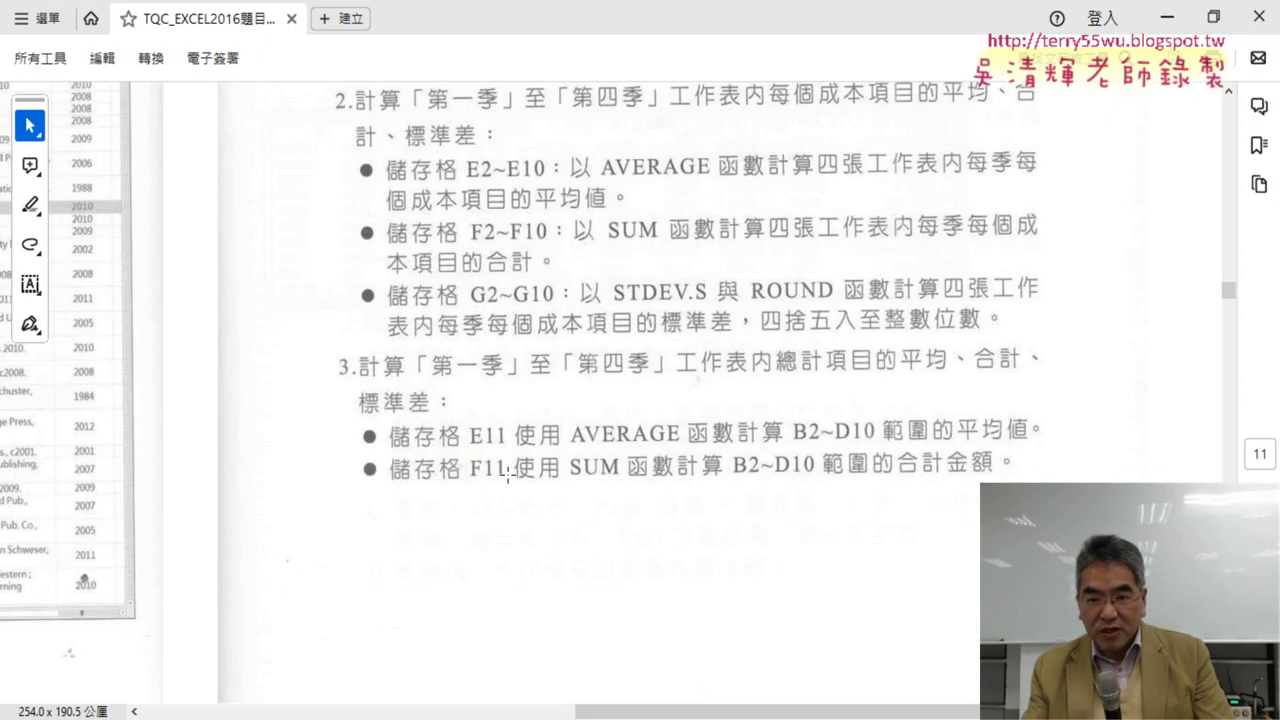
Scroll the PDF to page 12 and show the G11 STDEV.S/ROUND requirement beside the sample table.
scroll(646, 654, down, 1)
scroll(650, 690, down, 5)
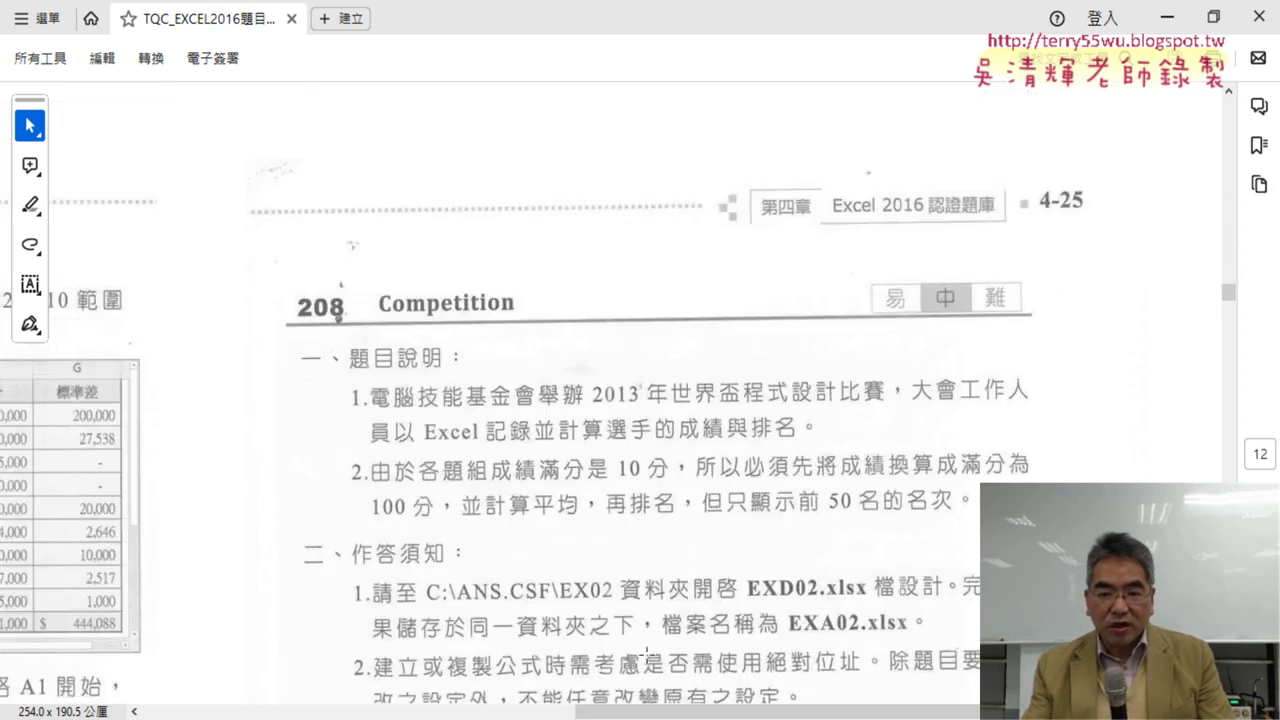
drag(654, 716, 276, 716)
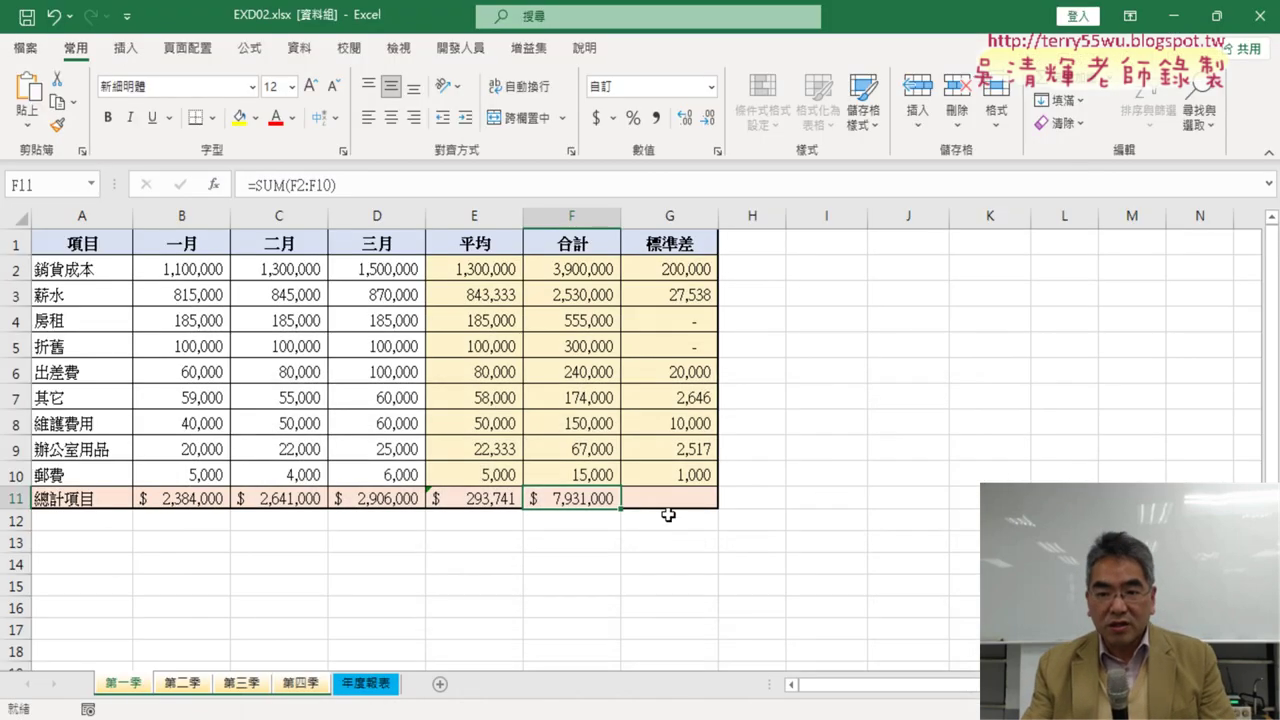
Enter =STDEV.S(G2:G10) in G11 via Insert Function, giving $64,756.
click(670, 499)
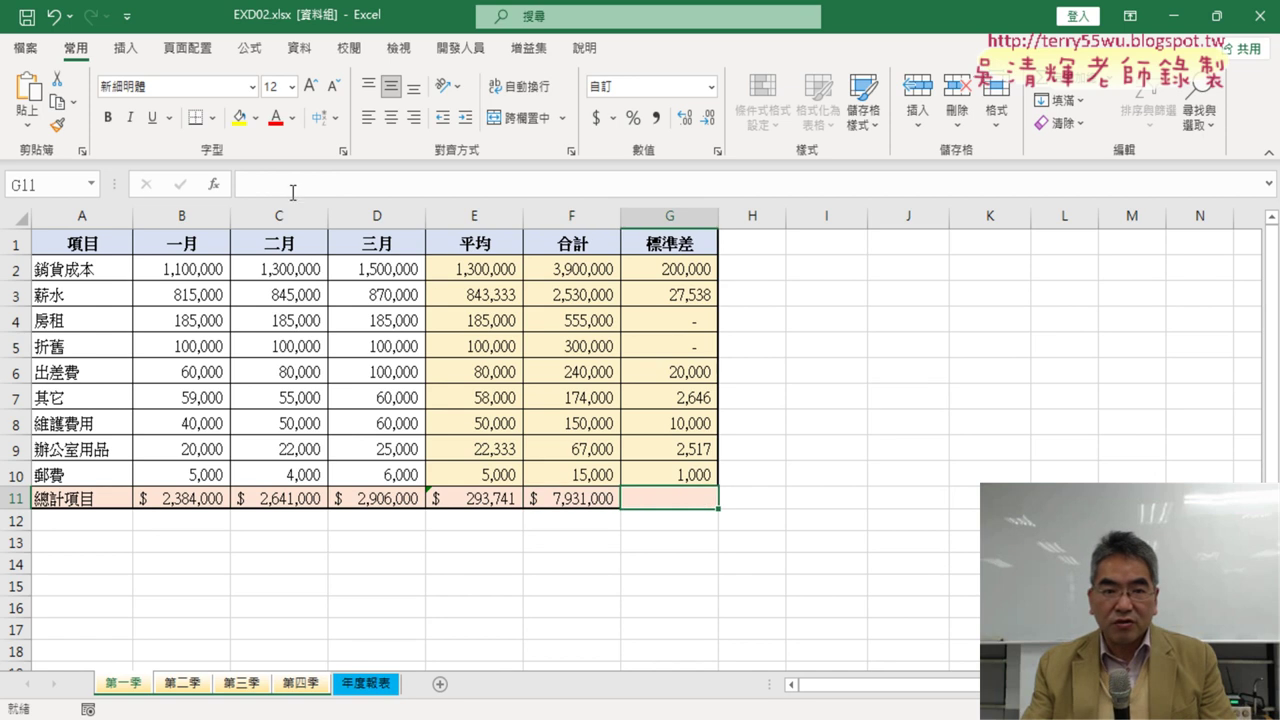
click(213, 186)
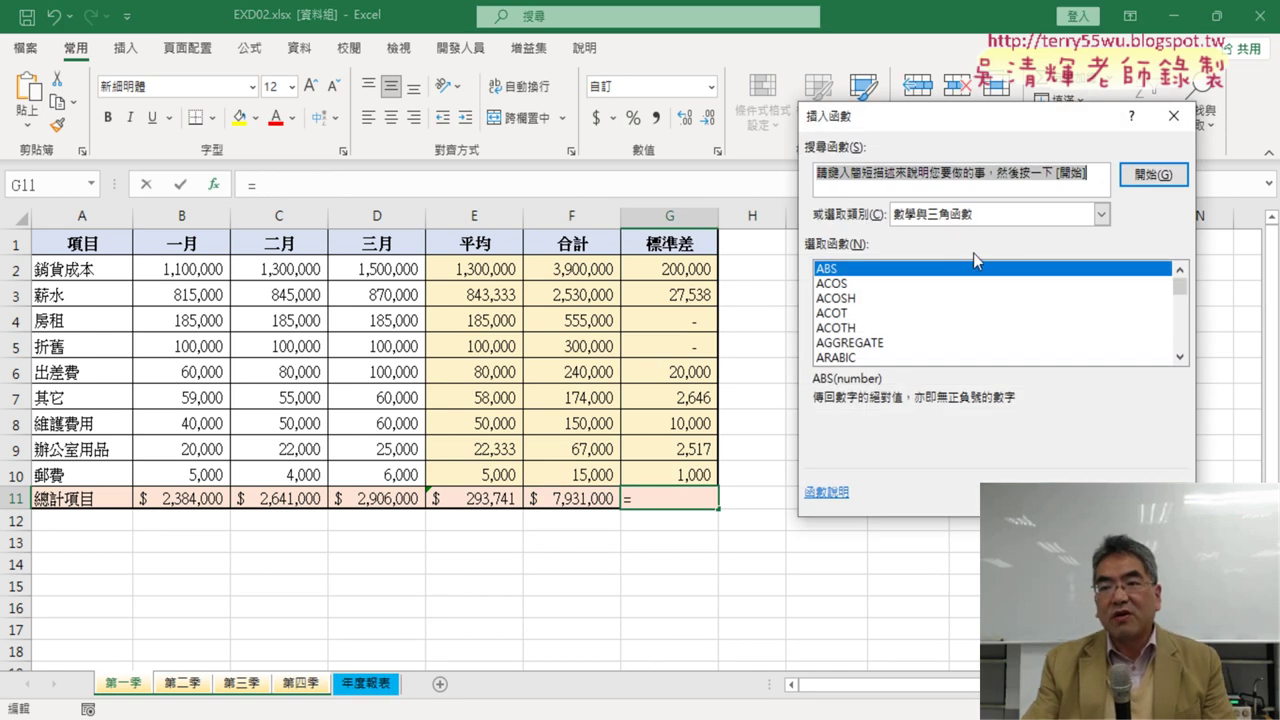
click(975, 216)
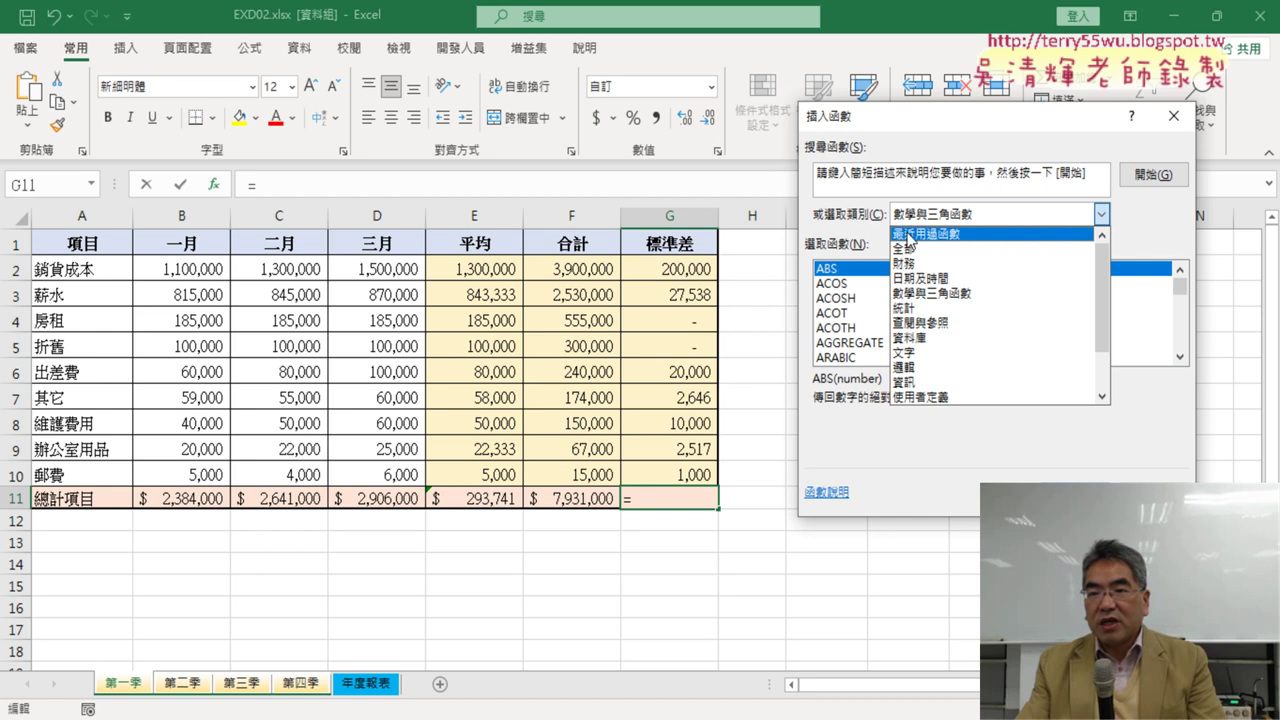
click(920, 235)
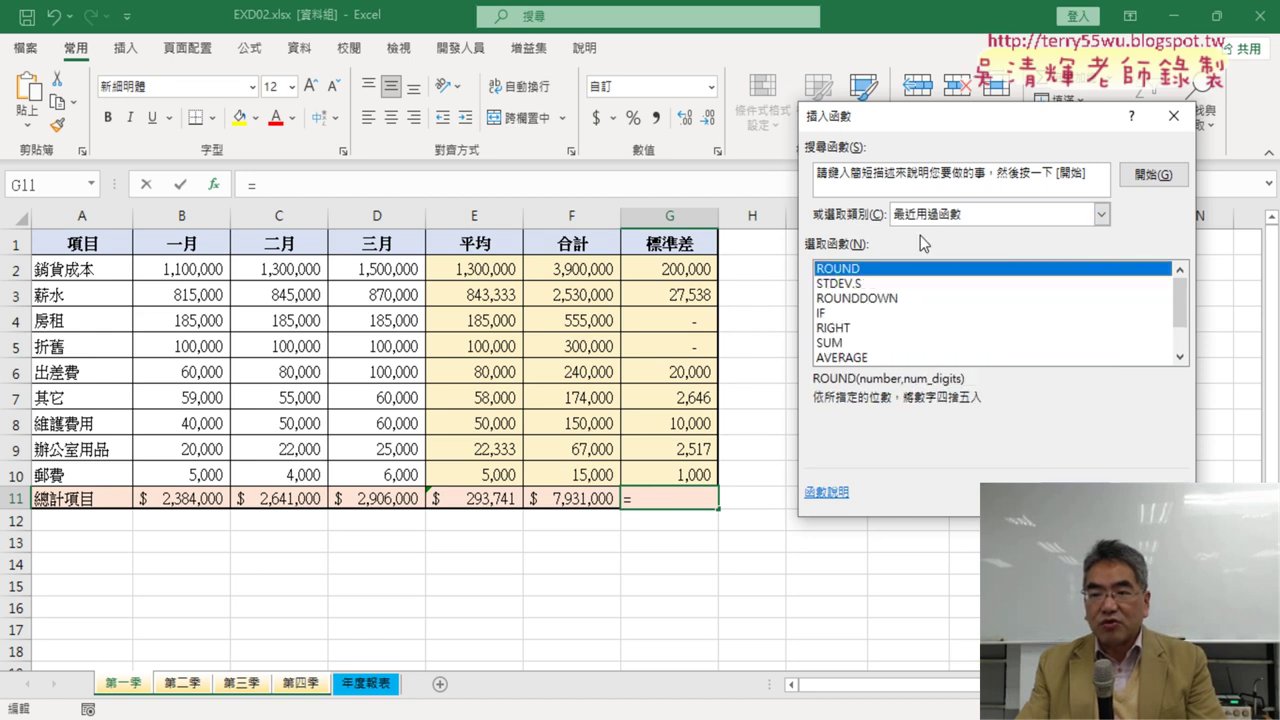
click(856, 285)
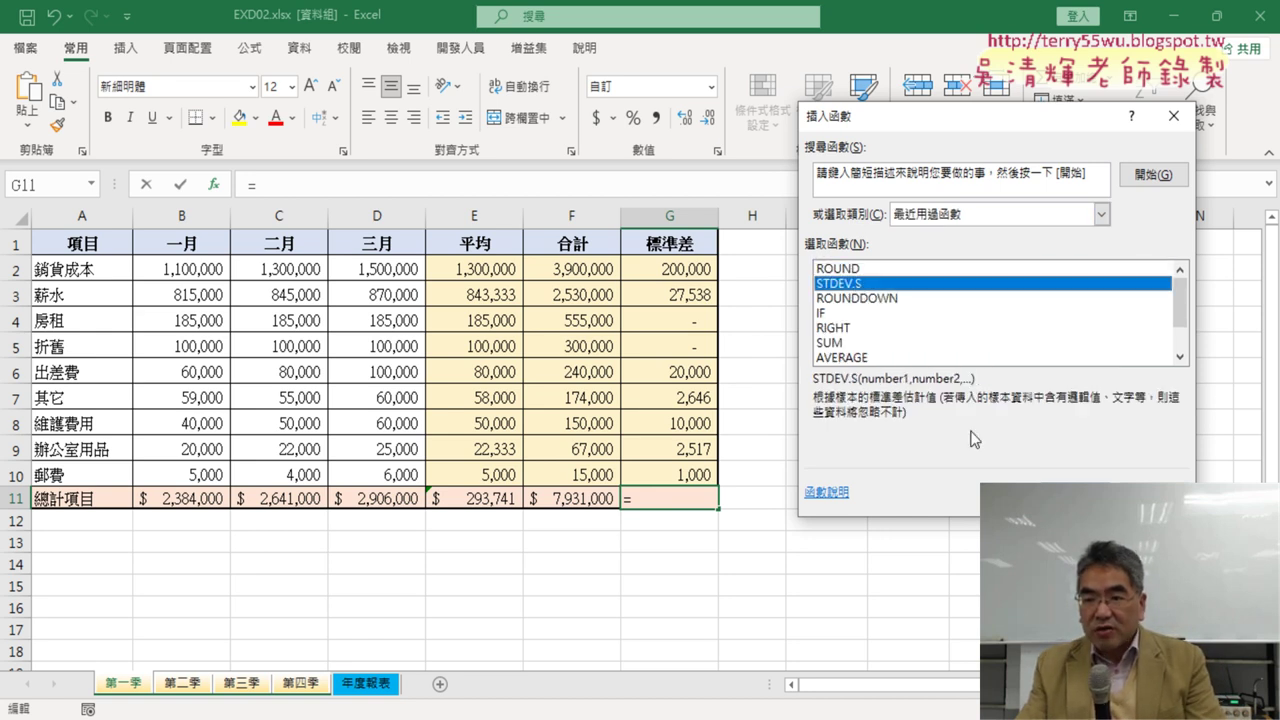
key(Return)
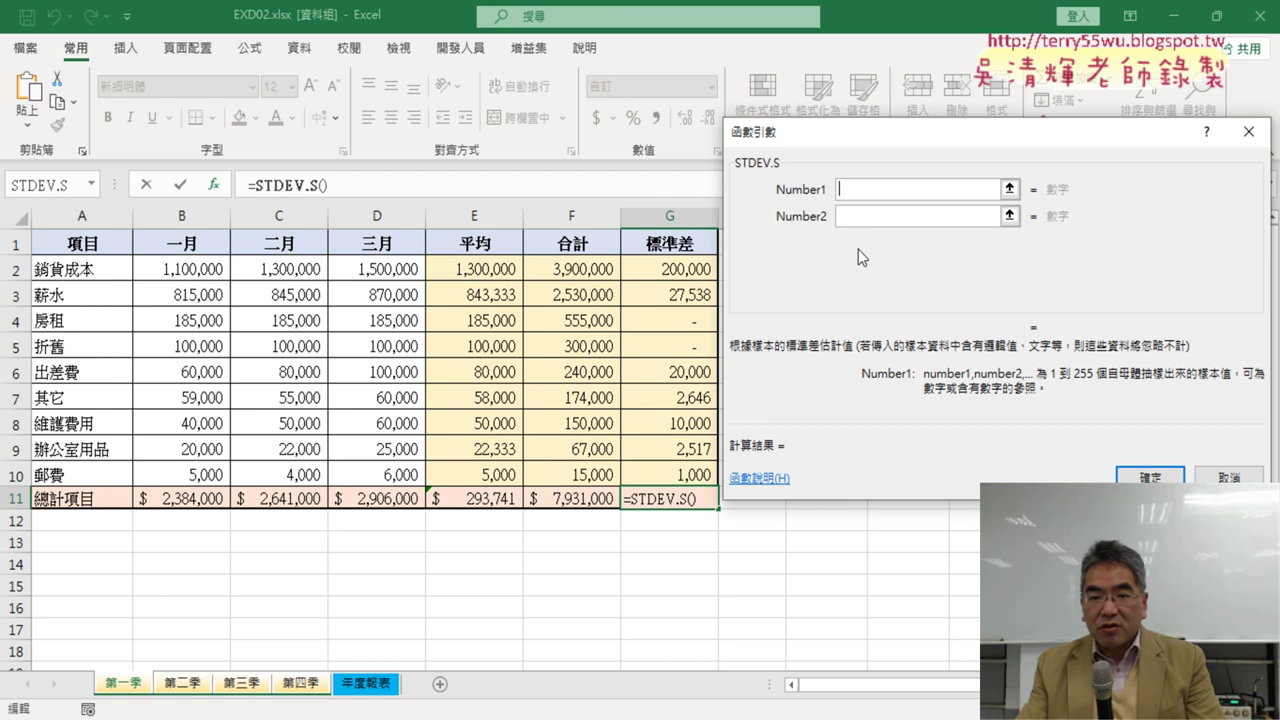
drag(680, 266, 684, 473)
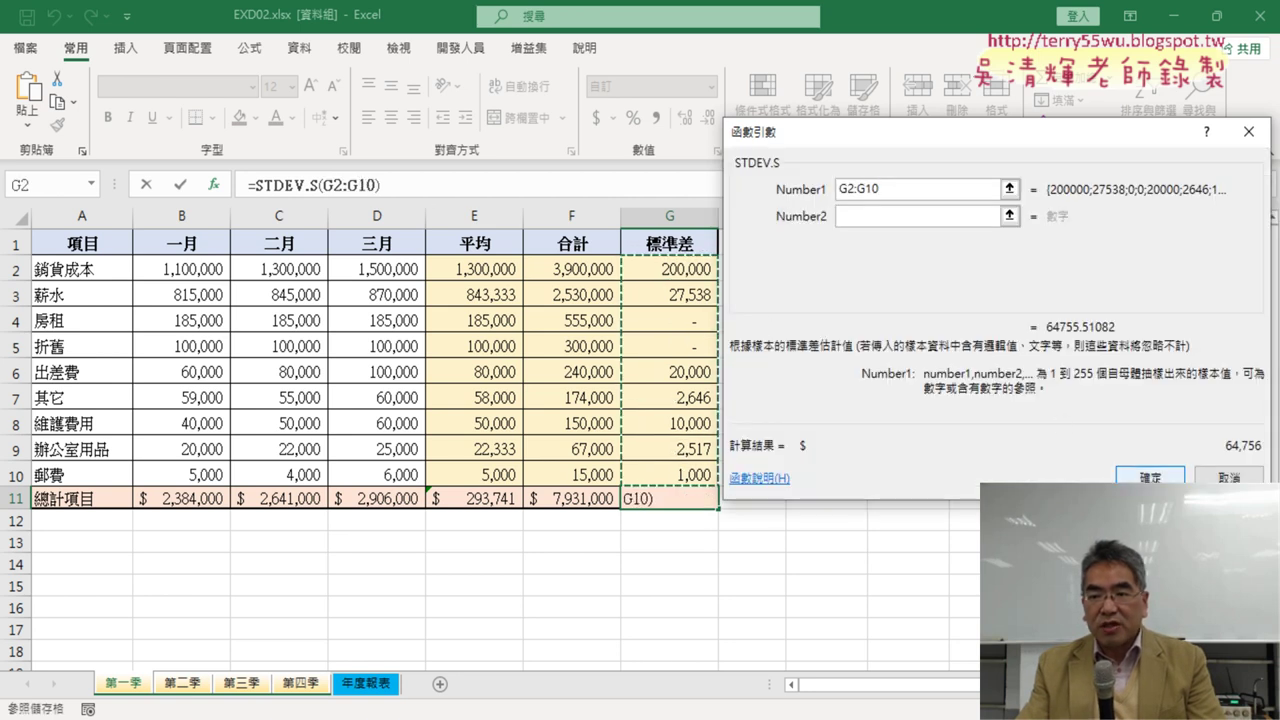
click(1150, 477)
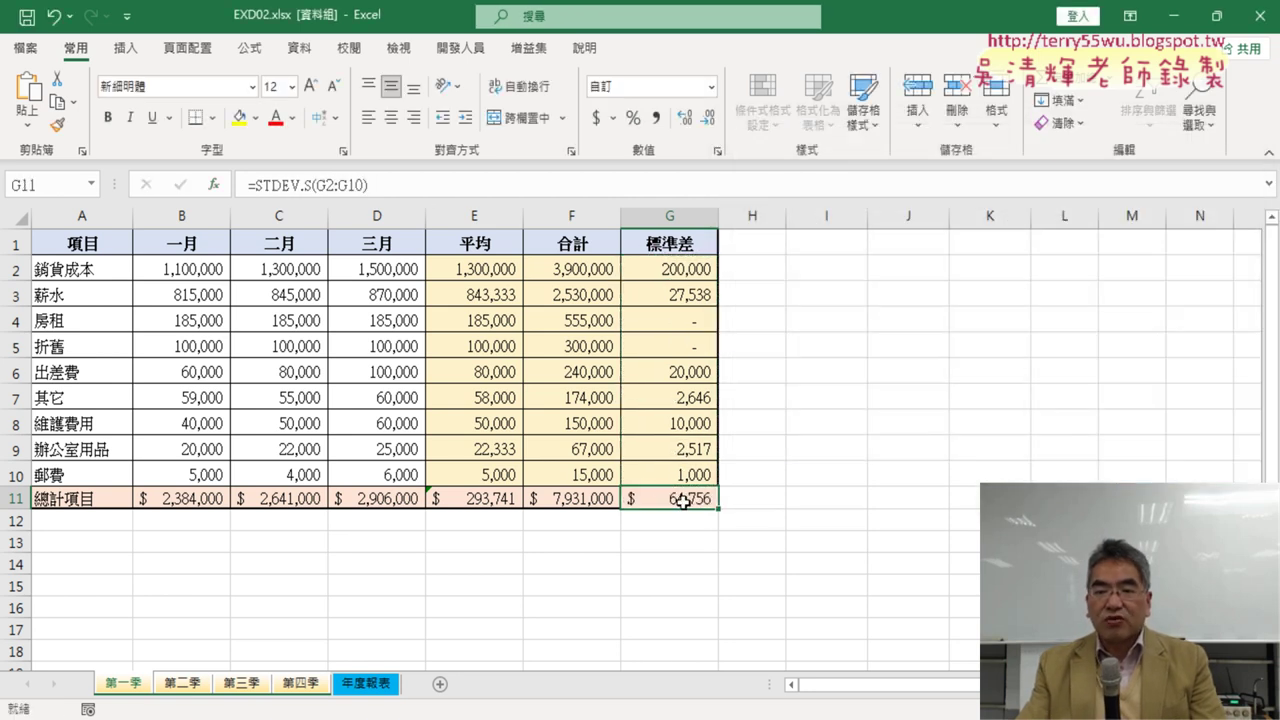
Rewrite G11 as =ROUND(STDEV.S(G2:G10),0), still showing $64,756.
drag(257, 186, 370, 186)
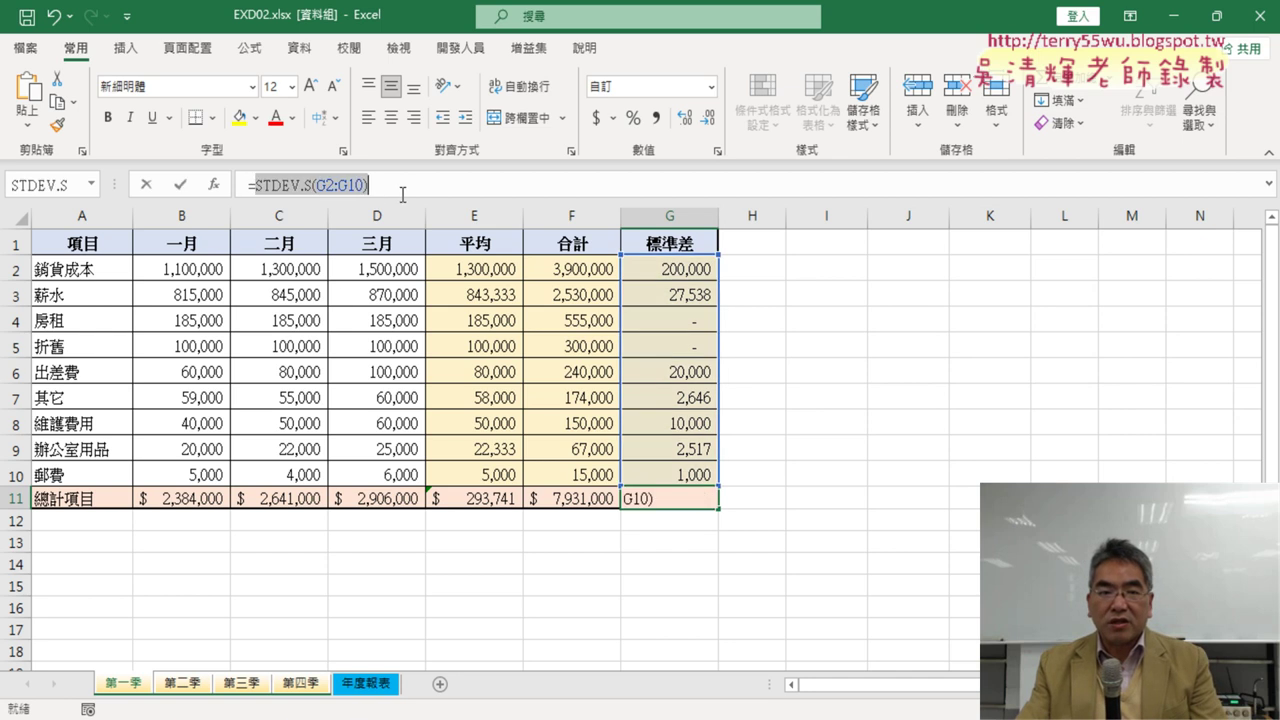
right_click(306, 184)
click(357, 191)
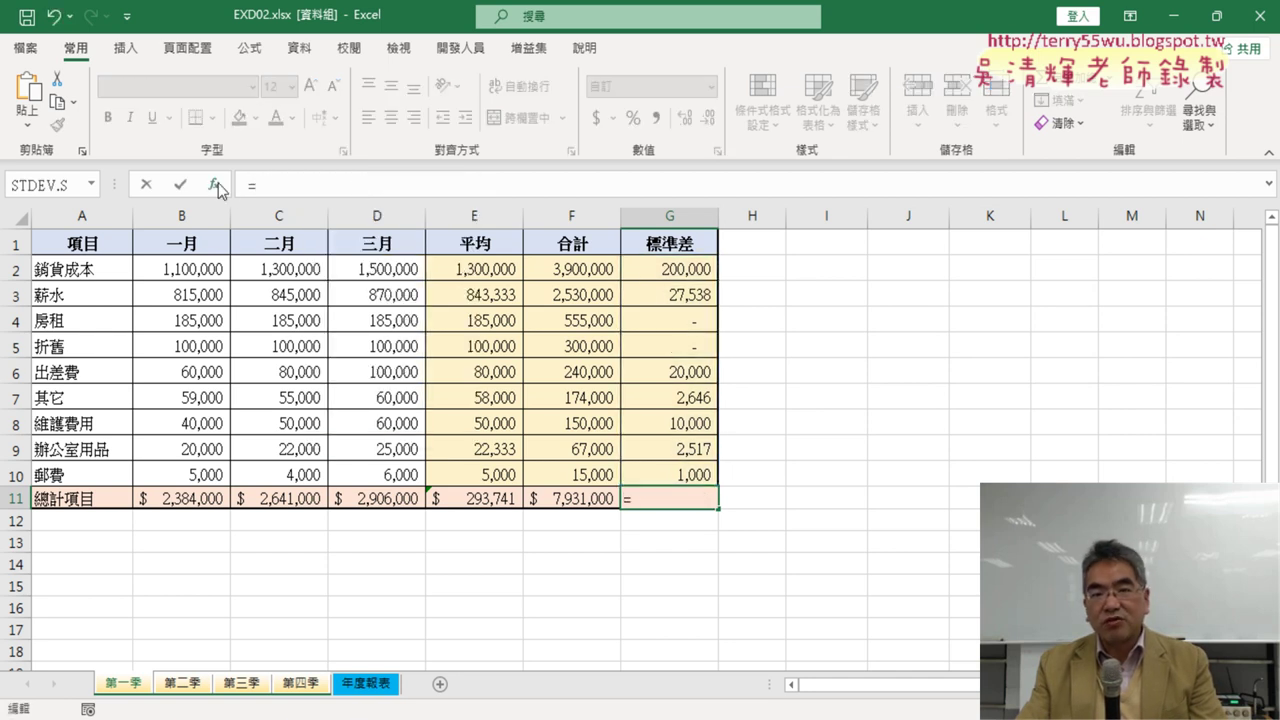
click(214, 184)
click(890, 288)
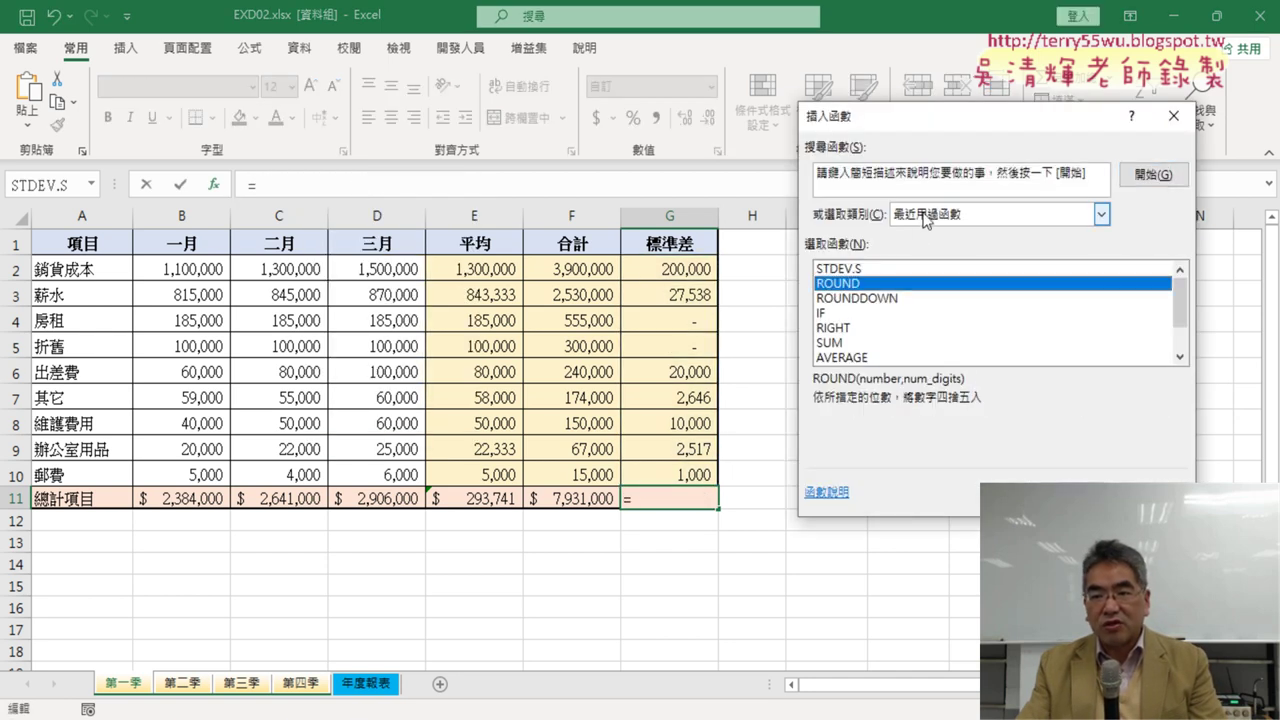
click(1068, 497)
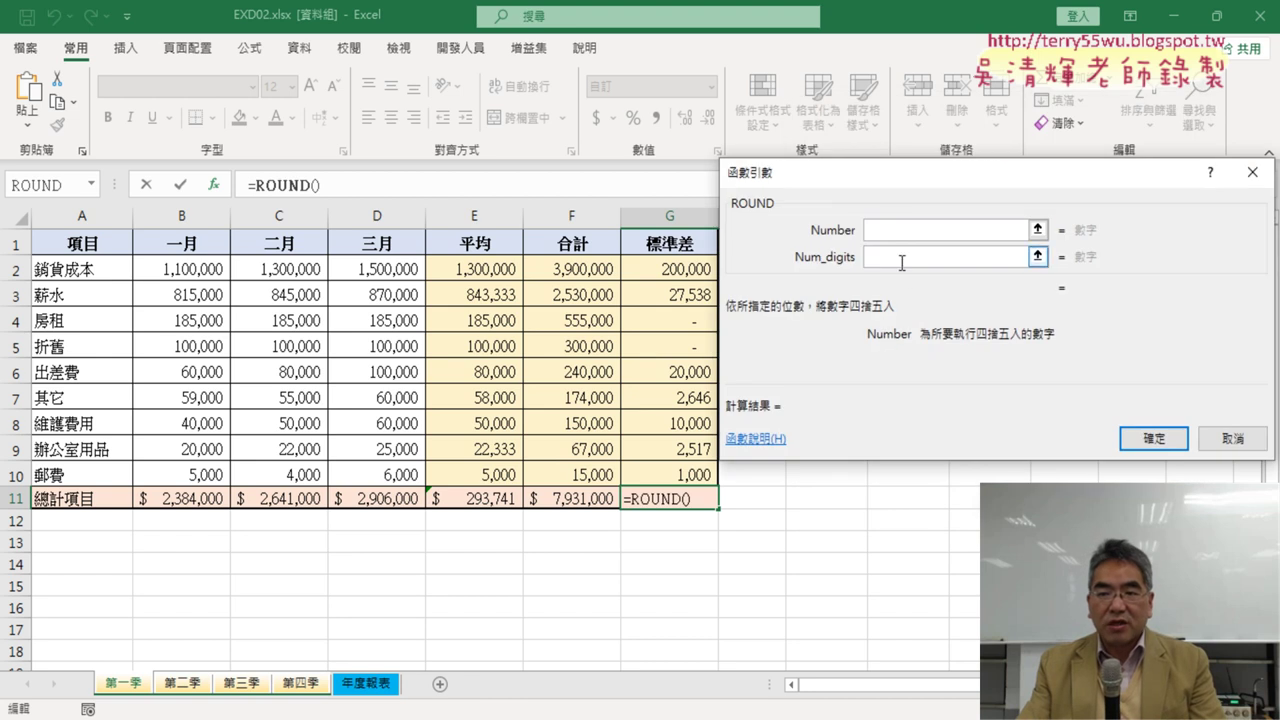
text(STDEV.S(G2:G10))
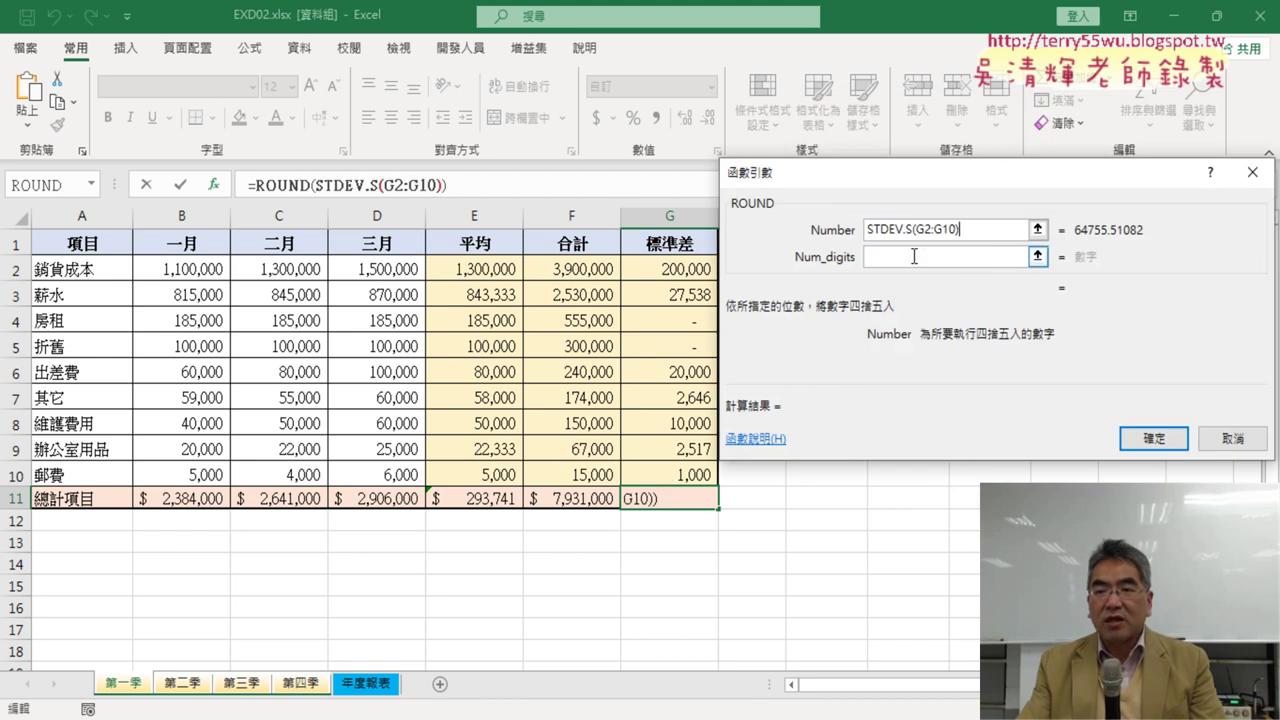
click(900, 257)
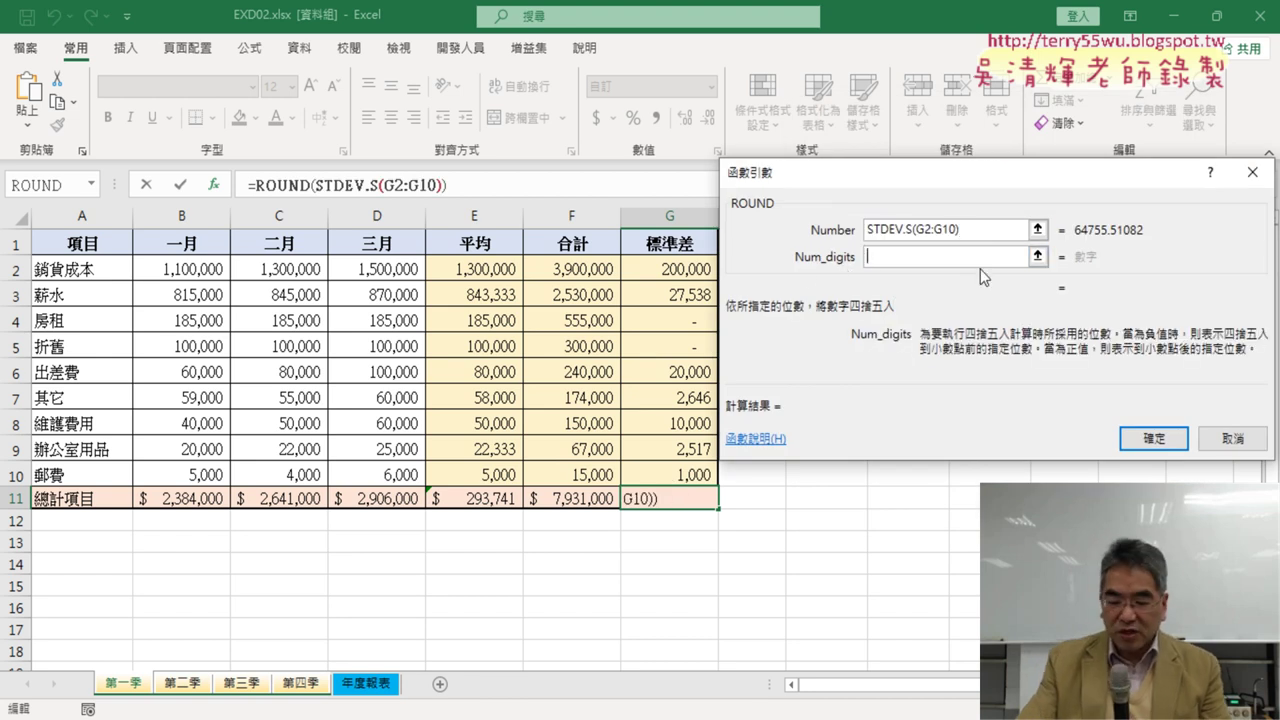
text(0)
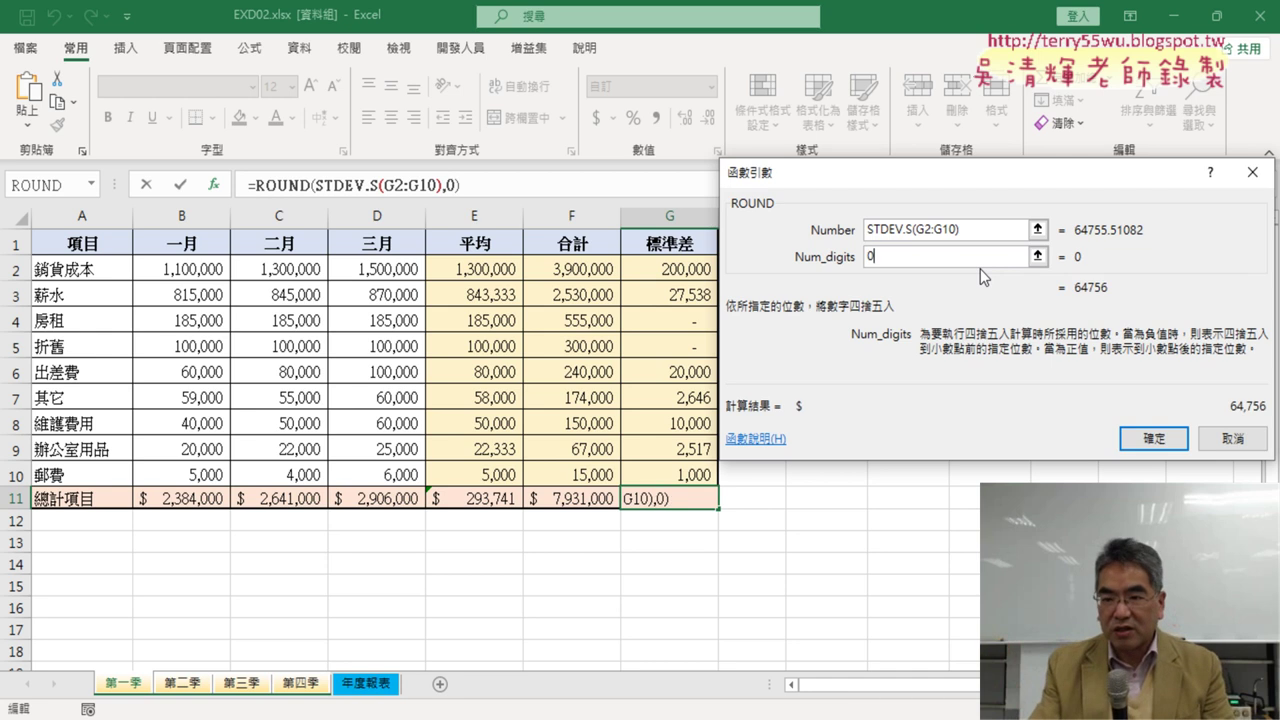
click(1153, 440)
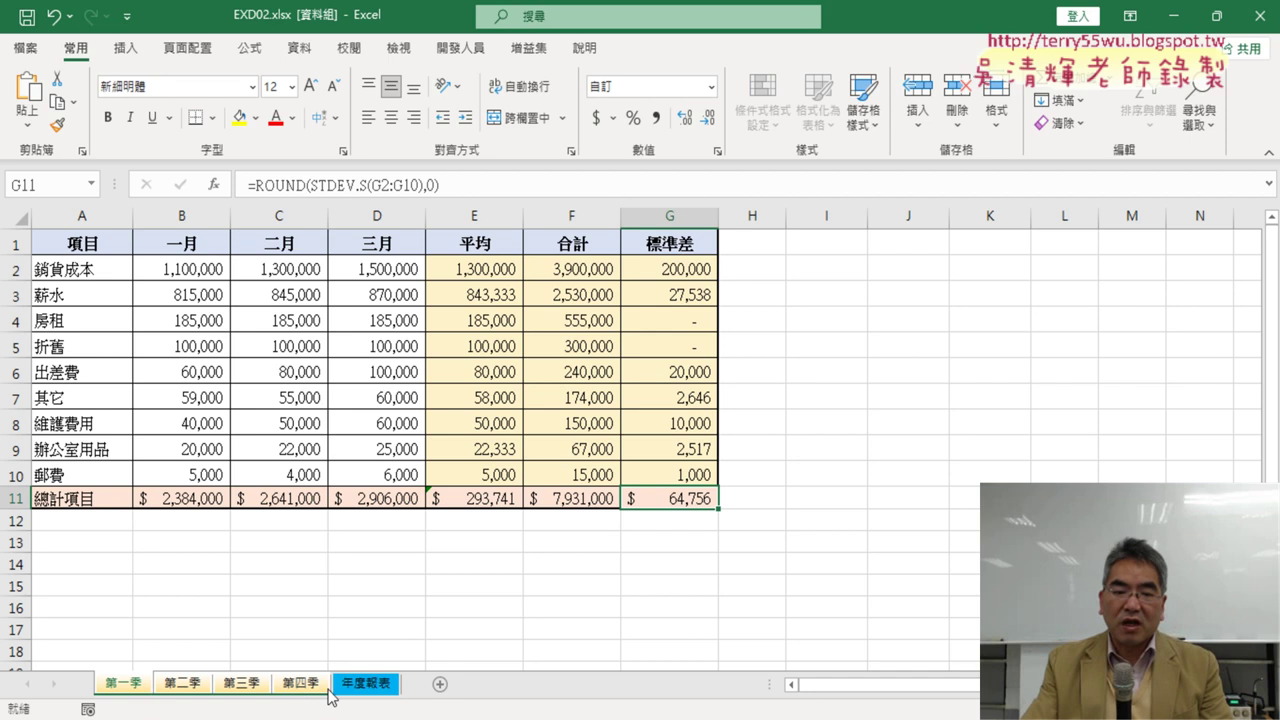
Review the 第二季, 第三季 and 第四季 results, then open 年度報表 to ungroup the sheets.
click(193, 690)
click(245, 690)
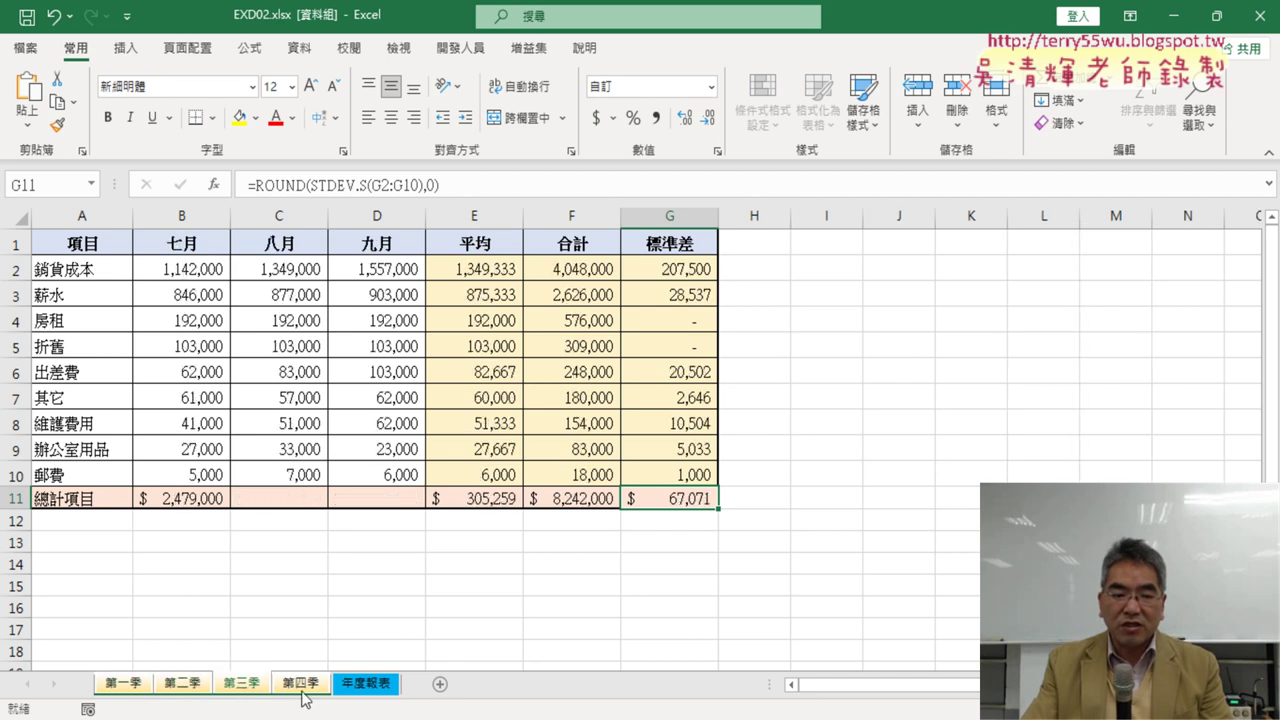
click(305, 693)
click(162, 693)
click(138, 690)
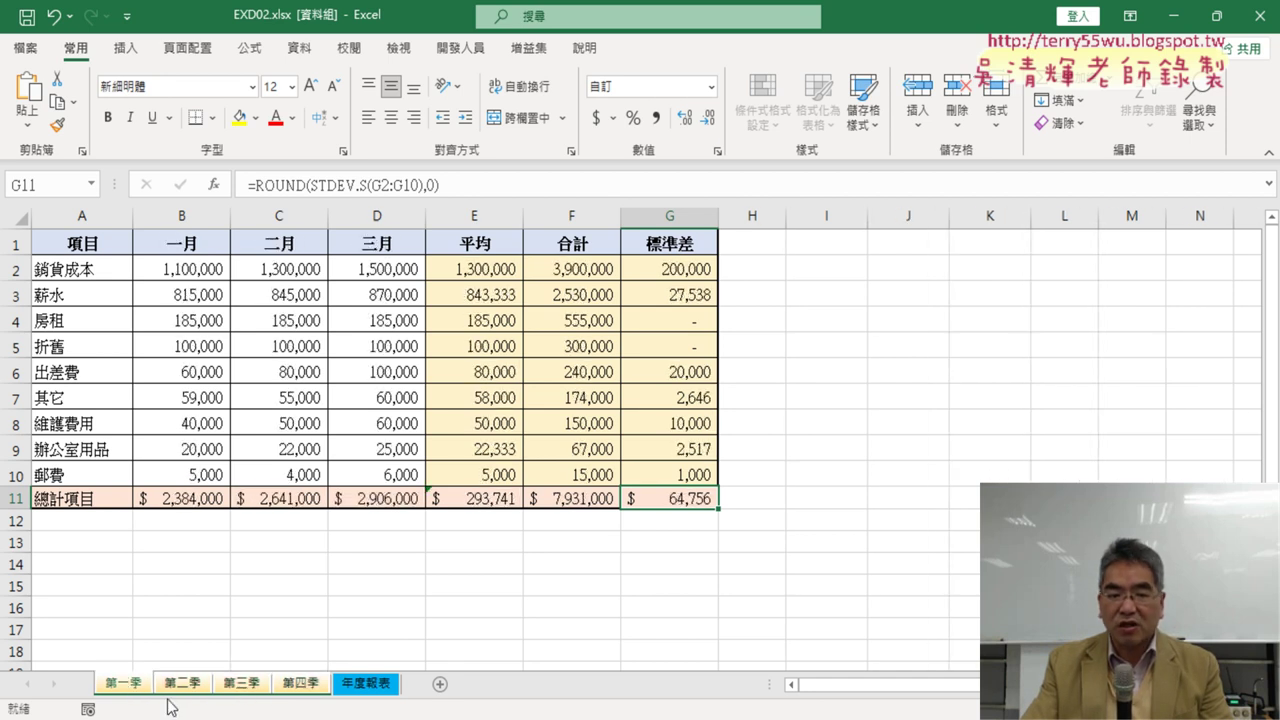
click(370, 688)
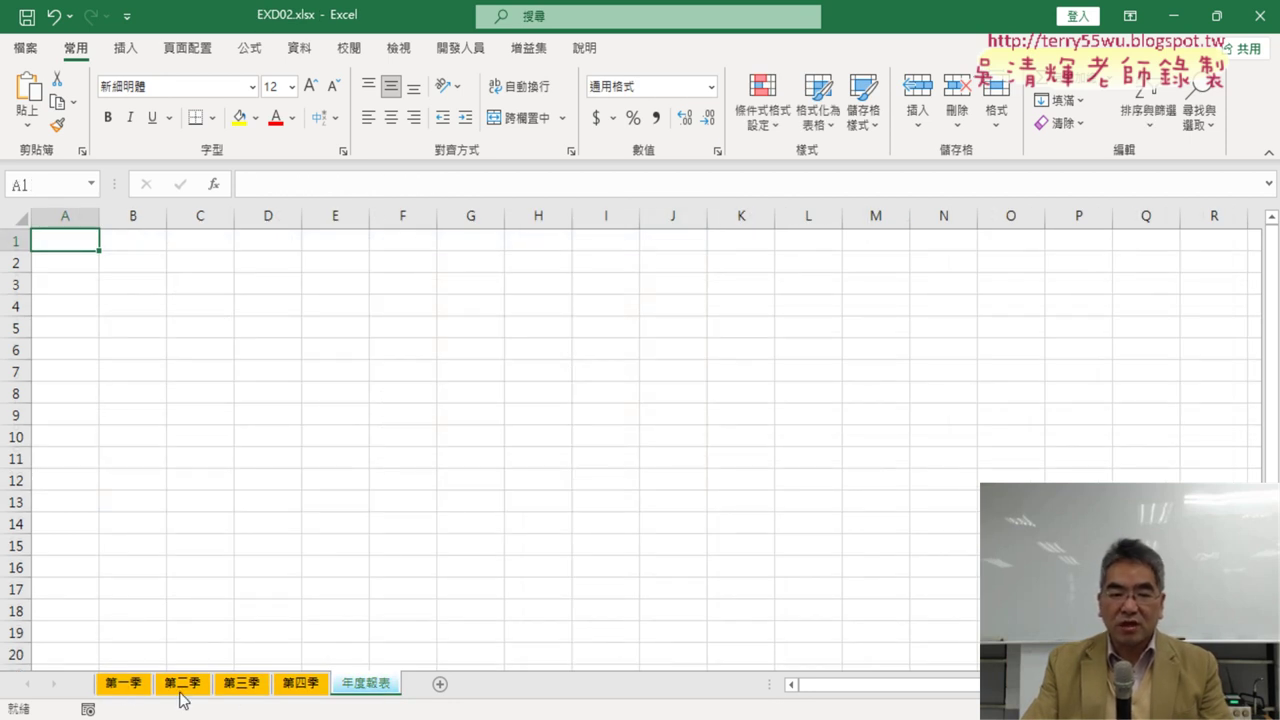
Step through the quarter sheets again, then Shift-select 第一季 through 第四季 as a group.
click(134, 690)
click(180, 688)
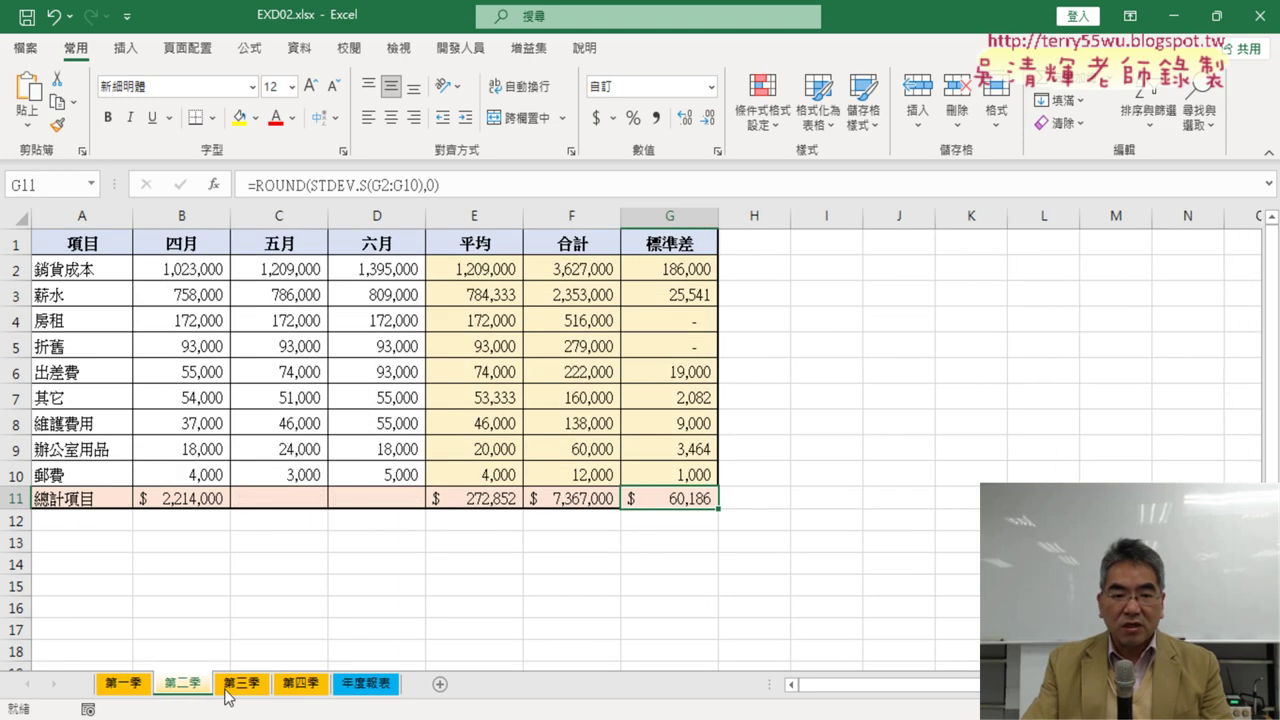
click(132, 689)
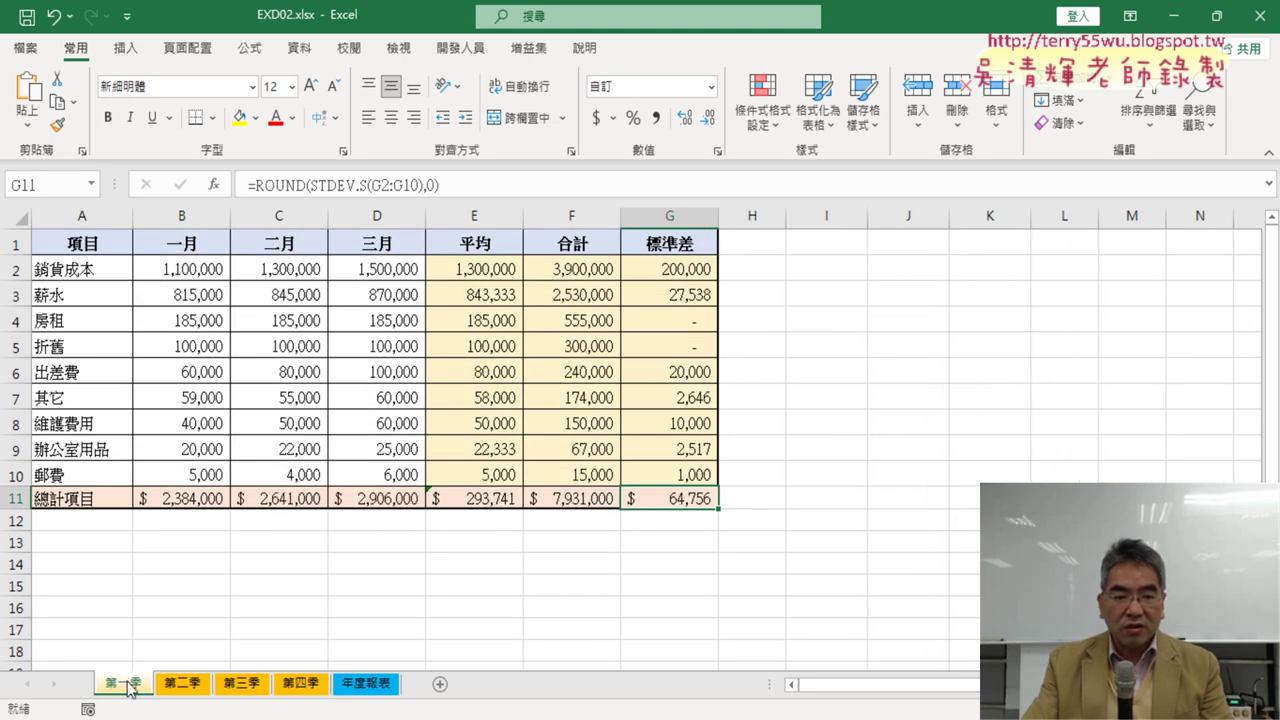
click(183, 690)
click(244, 690)
click(304, 691)
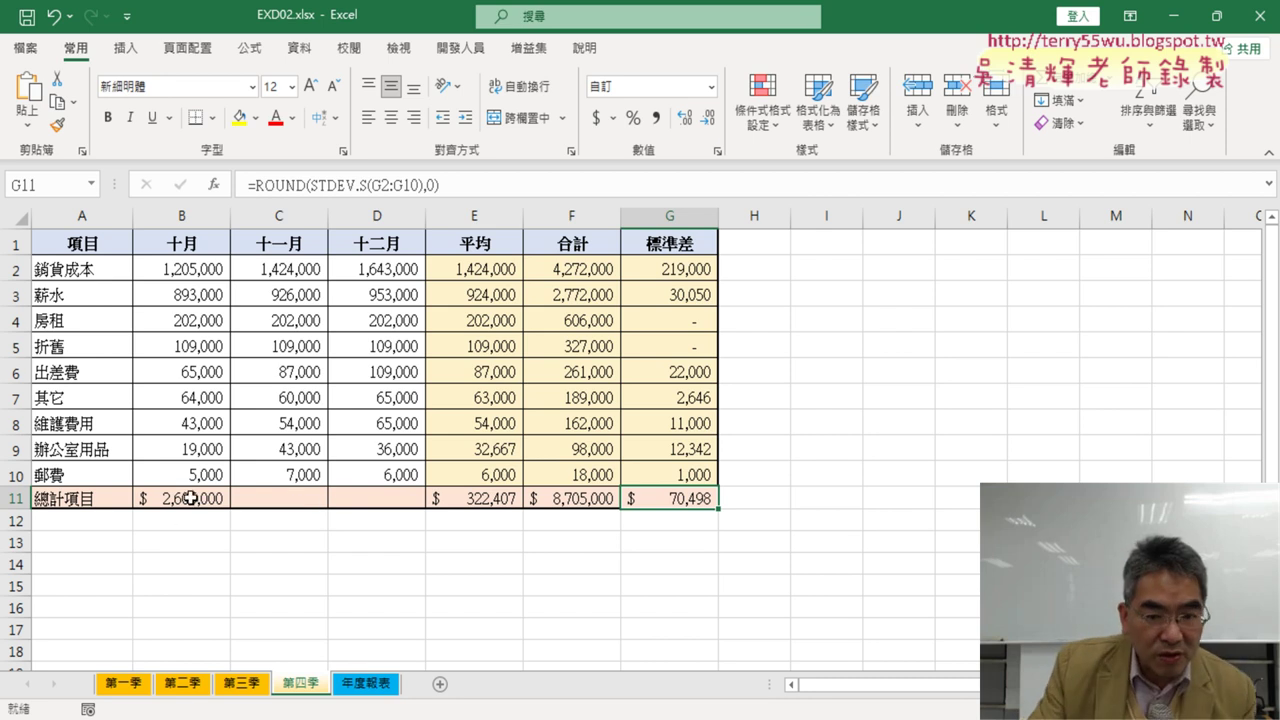
click(125, 686)
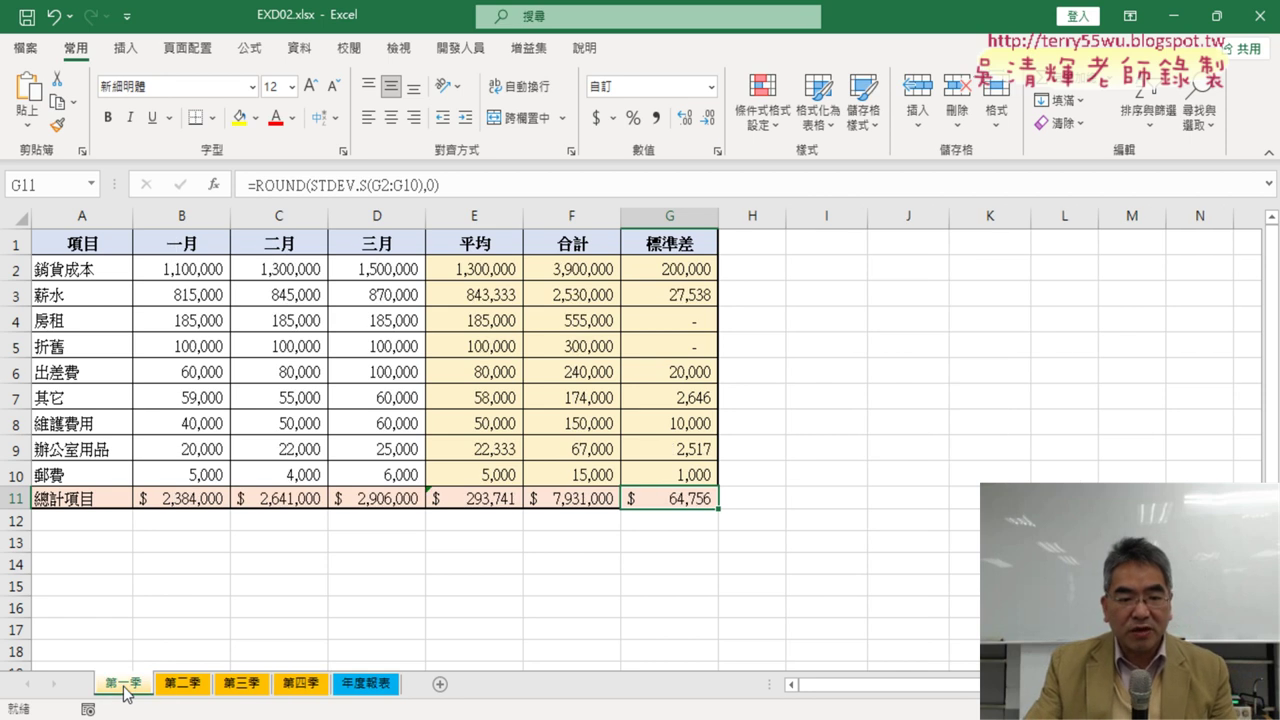
shift+click(313, 686)
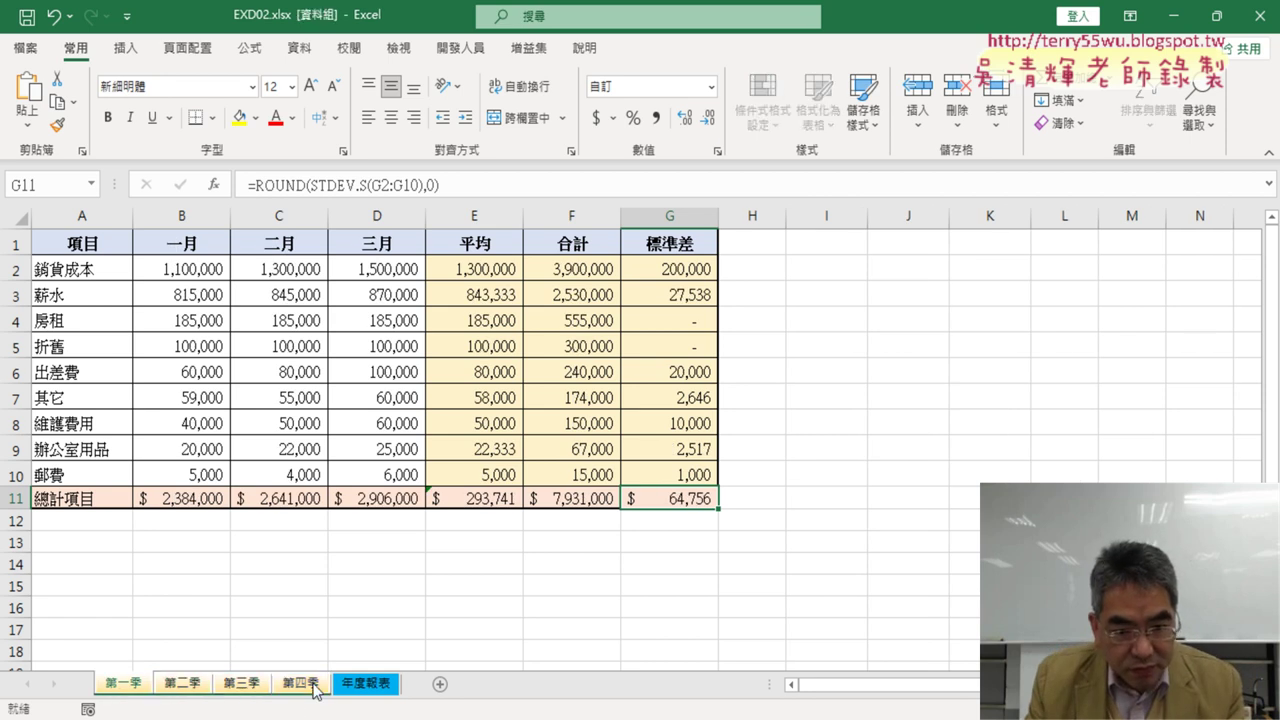
click(193, 498)
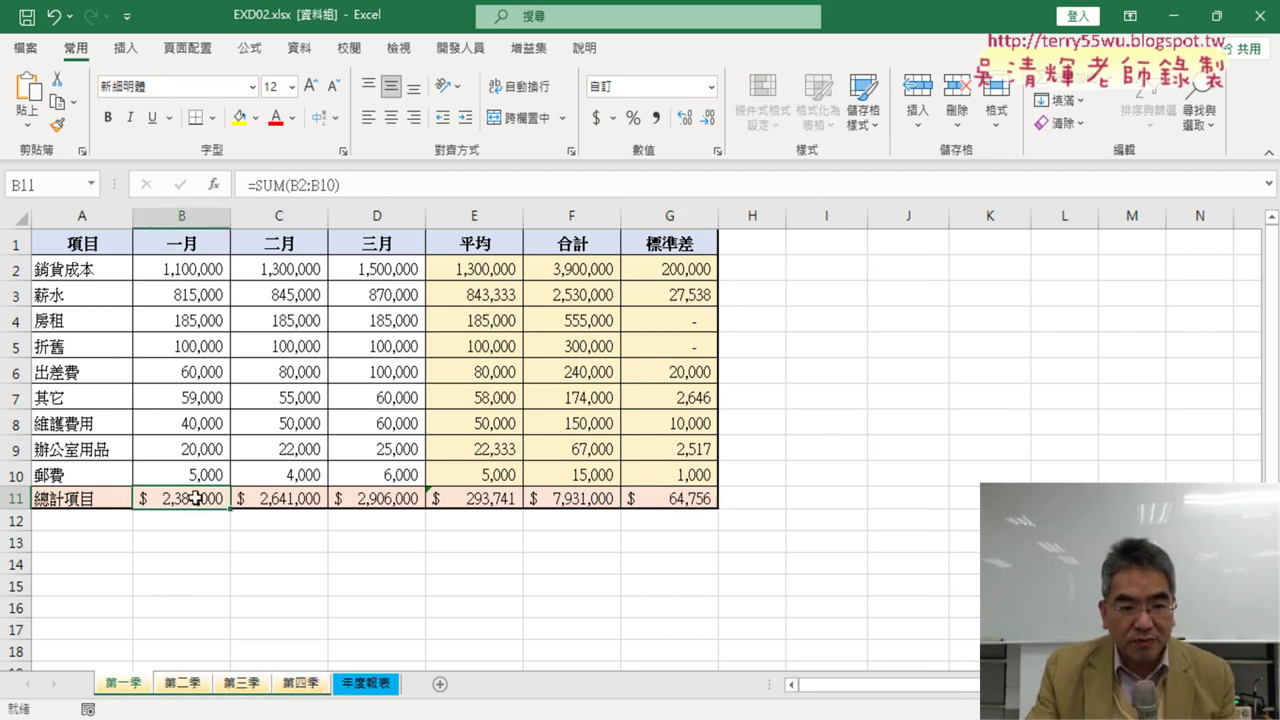
drag(195, 498, 375, 498)
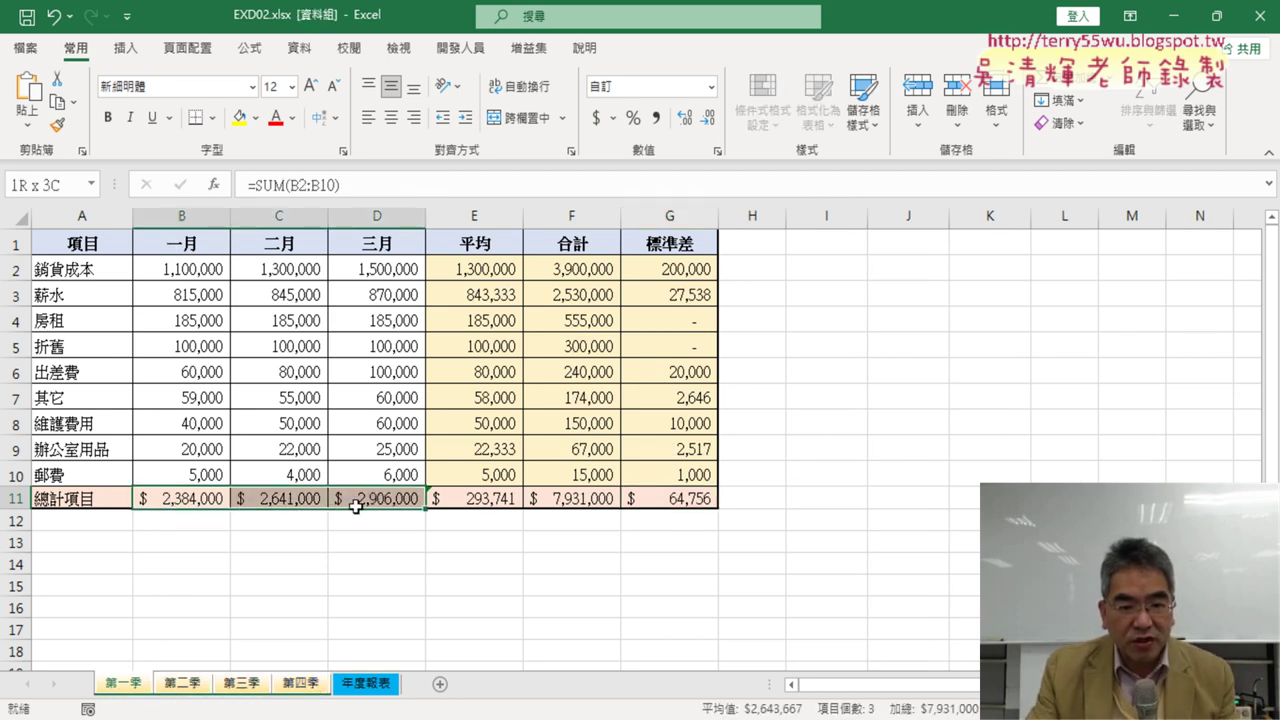
click(1110, 86)
click(1104, 129)
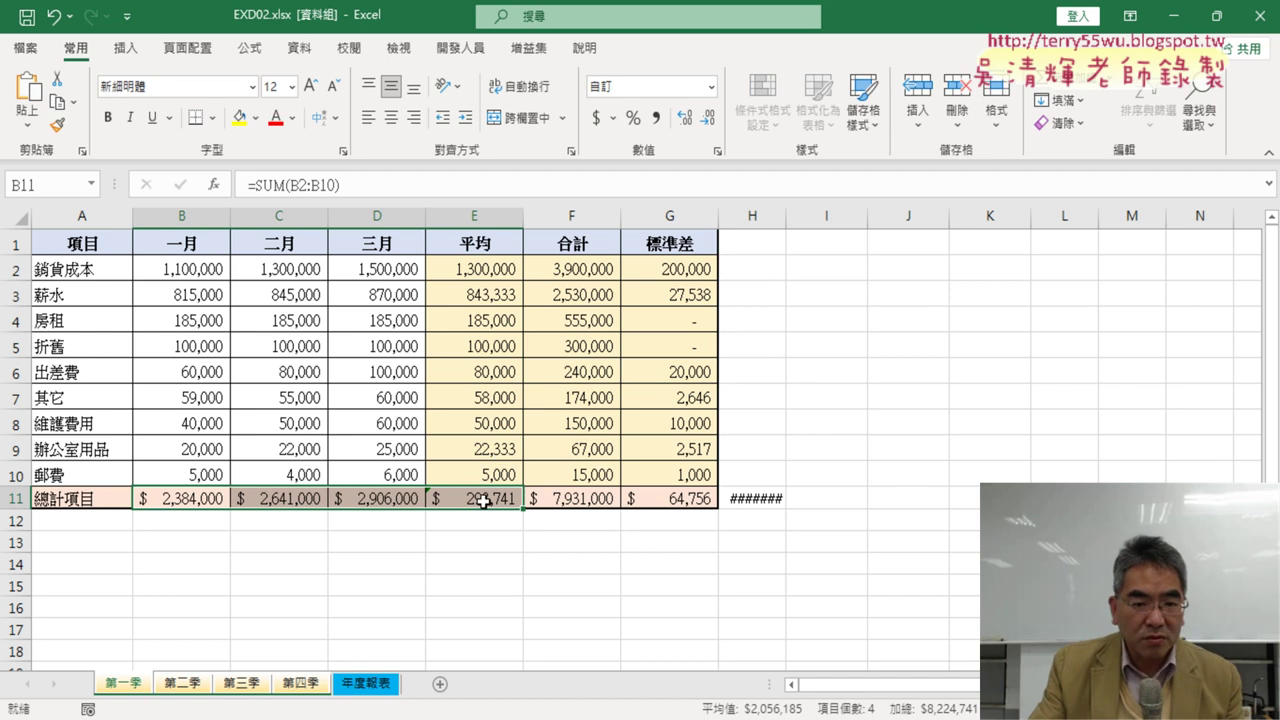
key(ctrl+z)
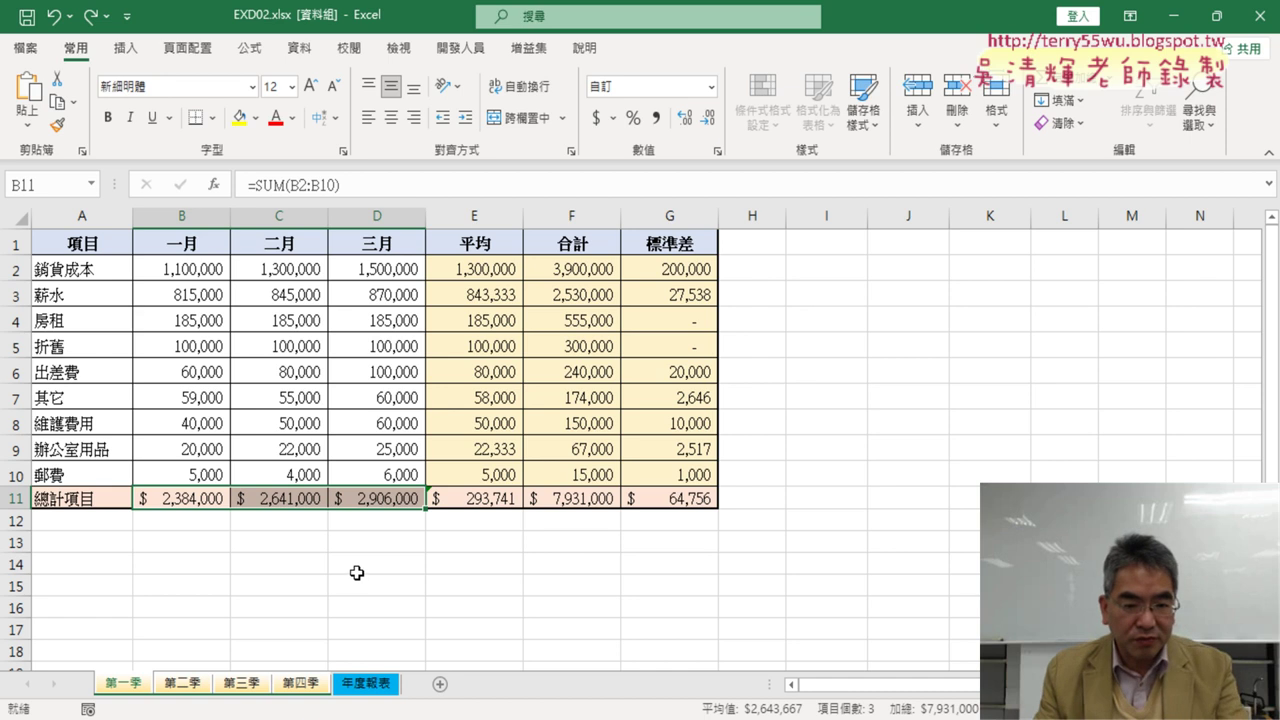
Ungroup the sheets and fill 第二季's C11:D11 with AutoSum 平均值 (273,111 and 299,444).
click(362, 595)
click(386, 688)
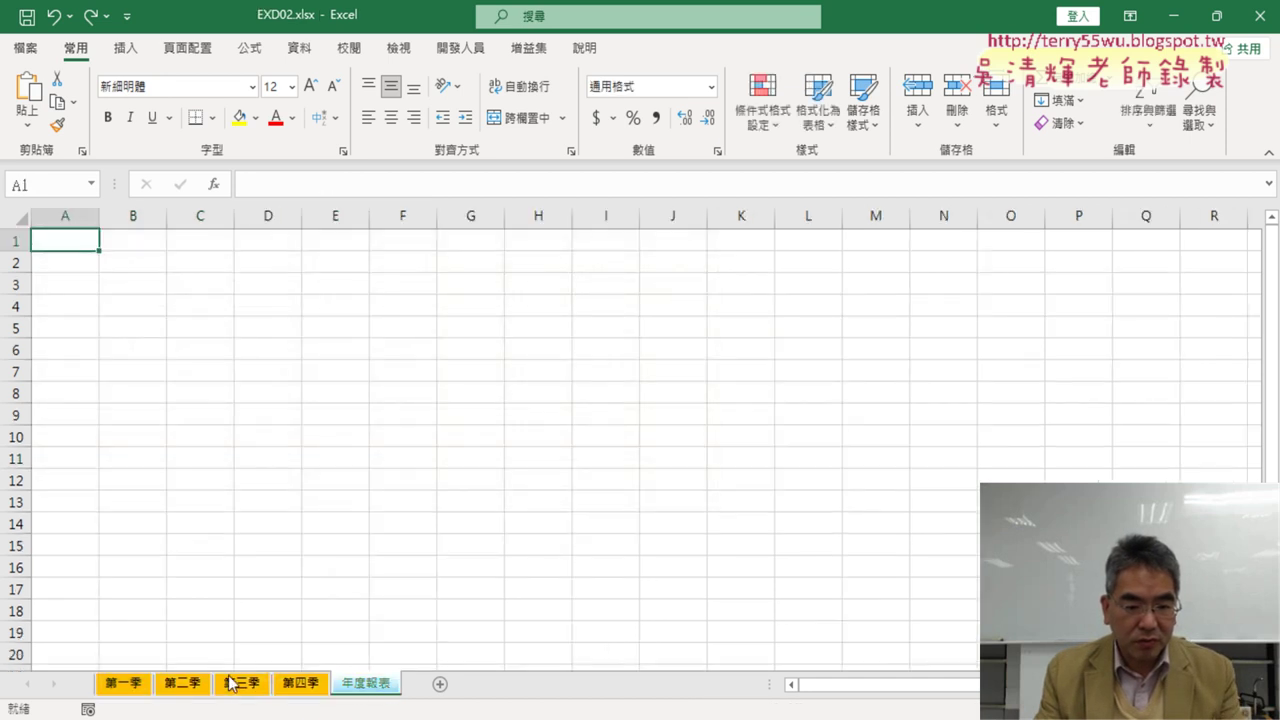
click(190, 688)
shift+click(312, 690)
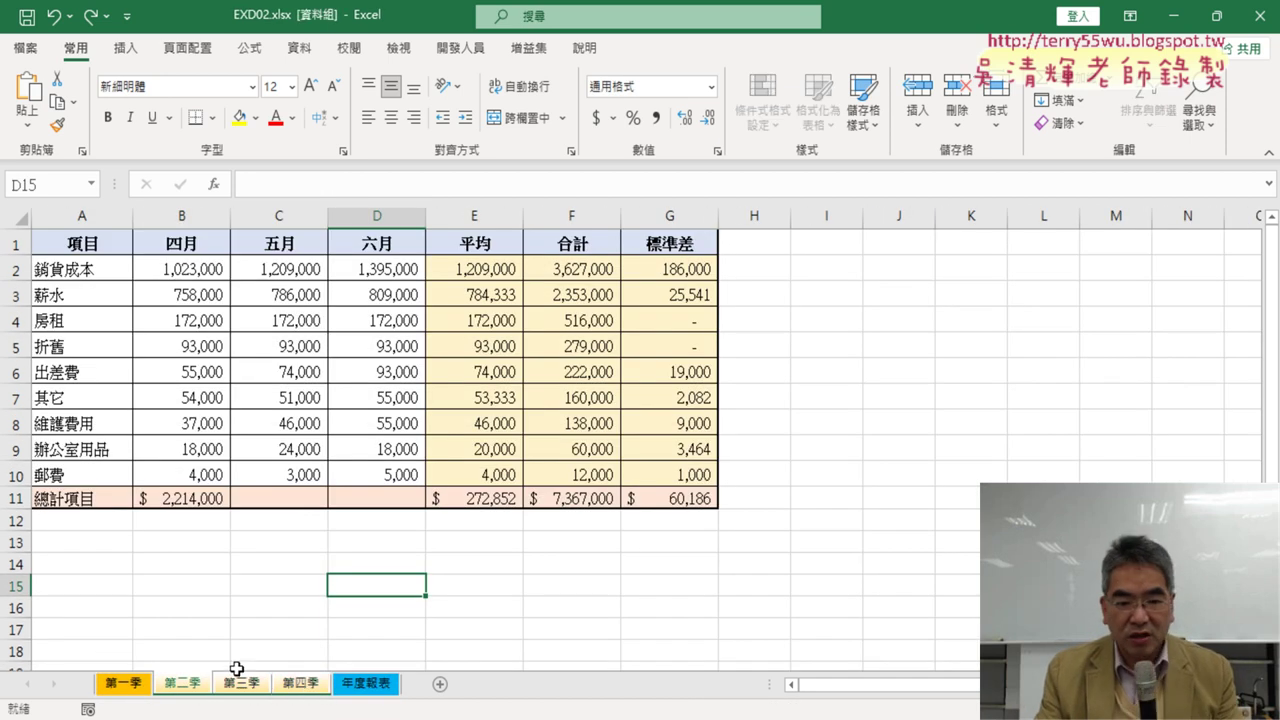
drag(267, 500, 387, 496)
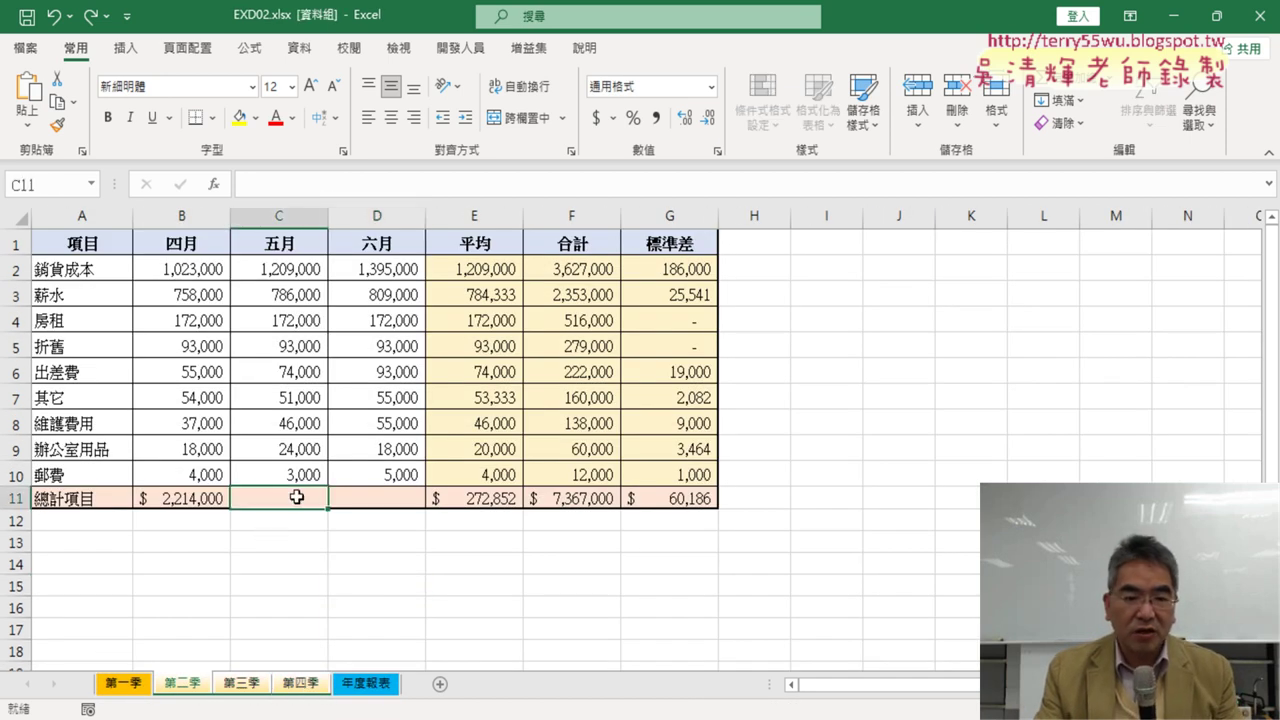
click(1100, 86)
click(1091, 132)
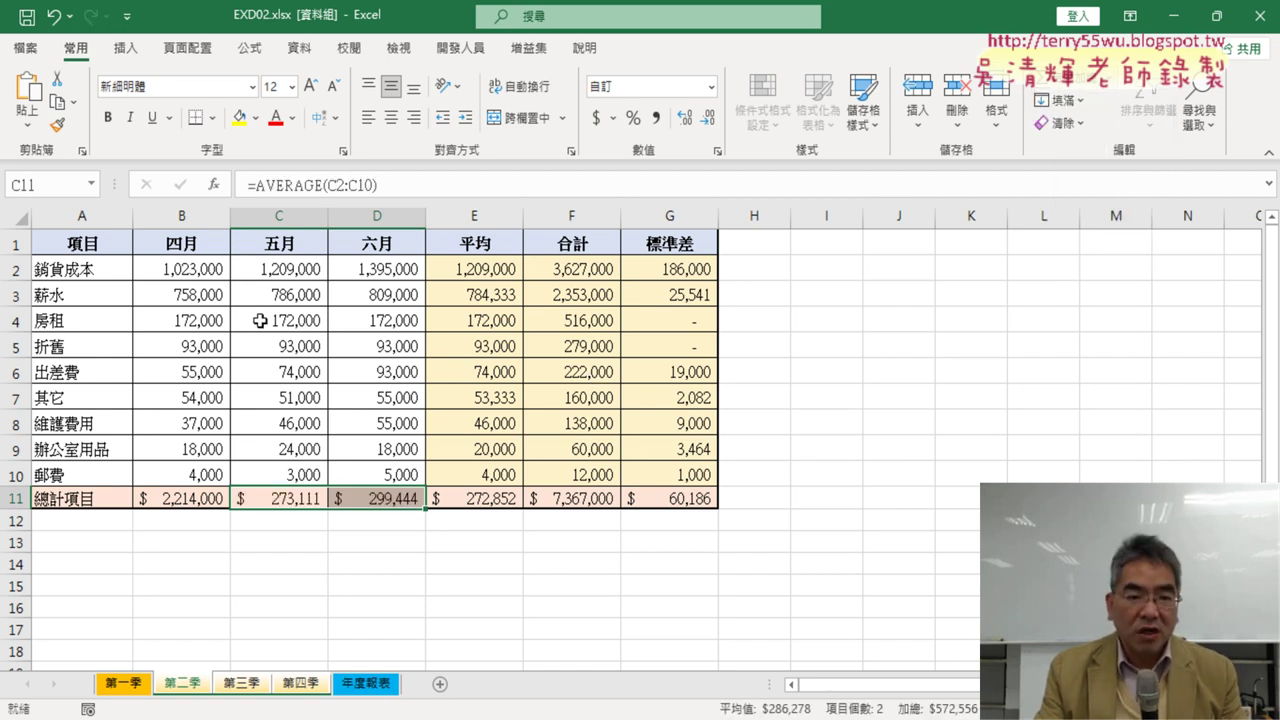
Look over 年度報表, 第四季, 第三季 and 第二季, ending on the 第一季 sheet.
click(370, 687)
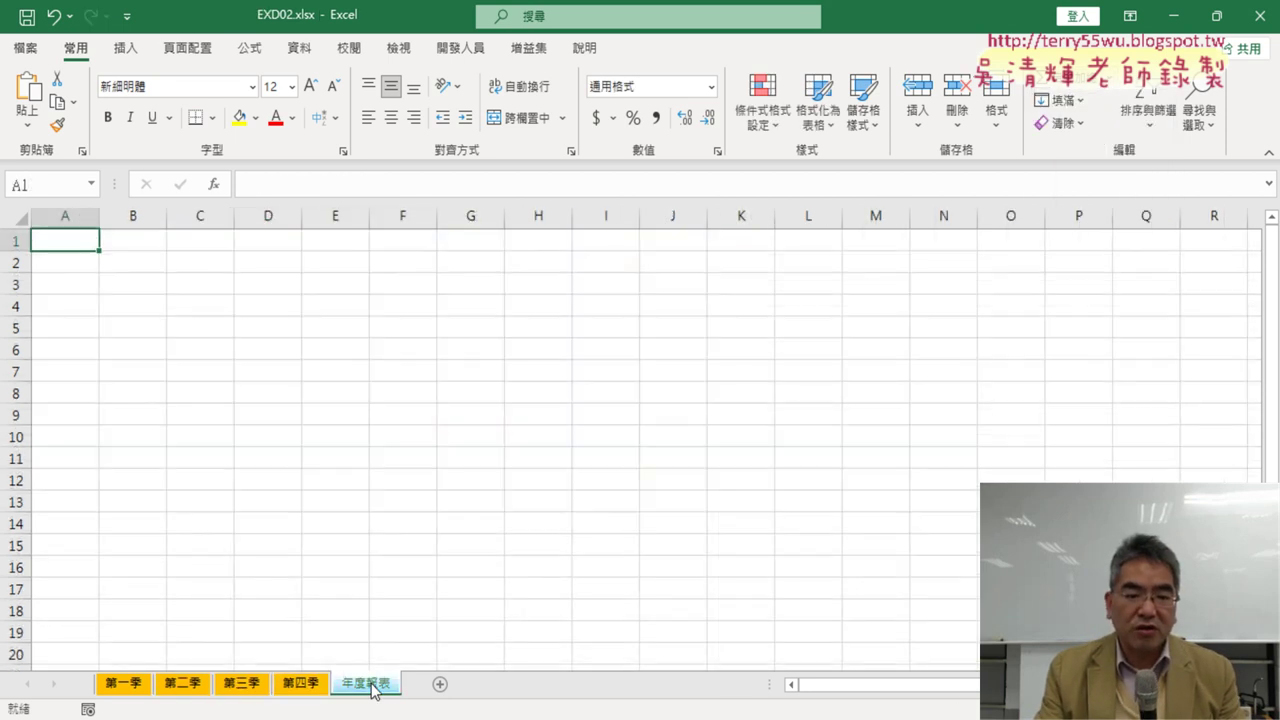
click(300, 687)
click(240, 687)
click(190, 684)
click(128, 684)
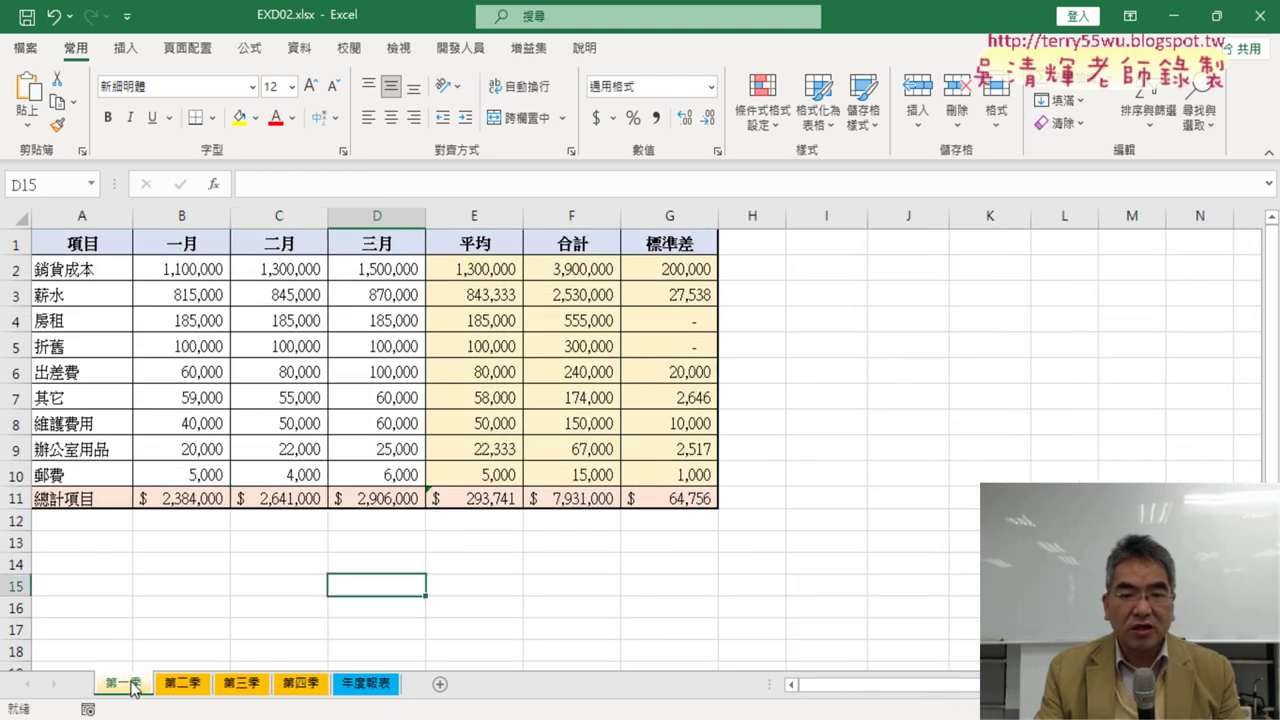
Show the empty 年度報表 sheet, then switch to the exam PDF in Acrobat.
click(368, 688)
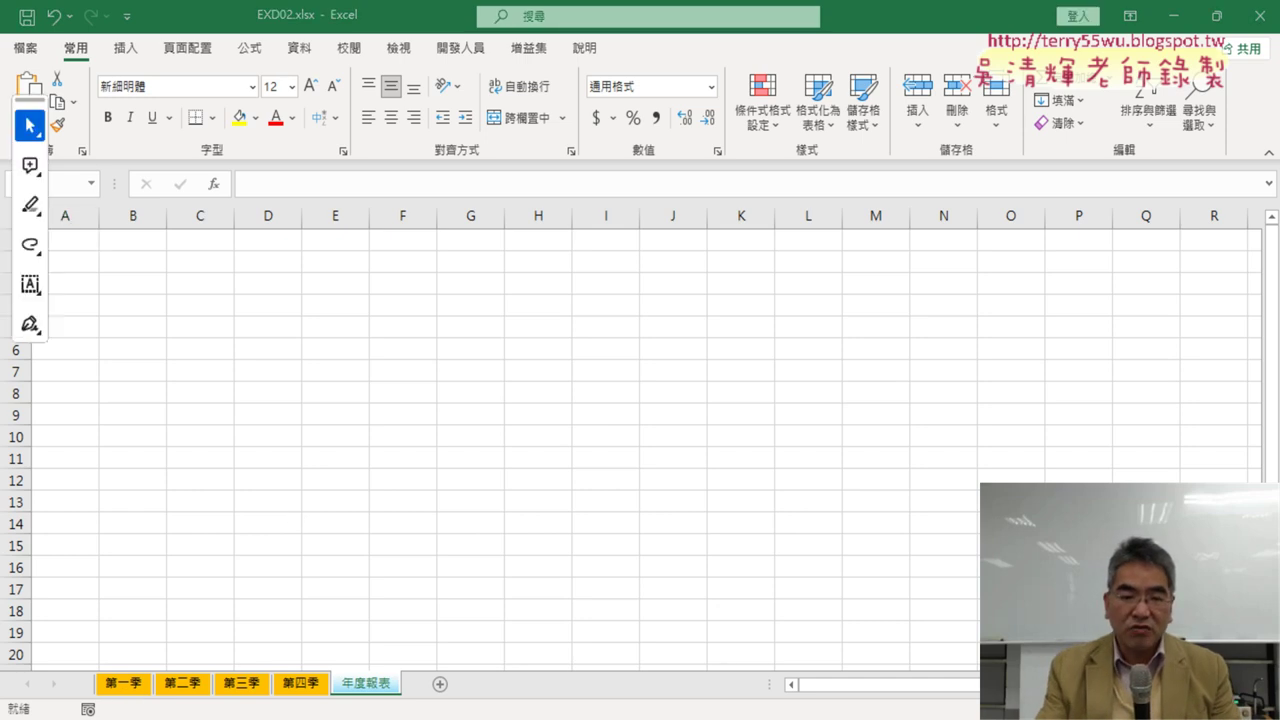
key(alt+Tab)
Scroll the PDF to section 4's consolidation rules, then minimize it to return to Excel.
scroll(644, 283, down, 3)
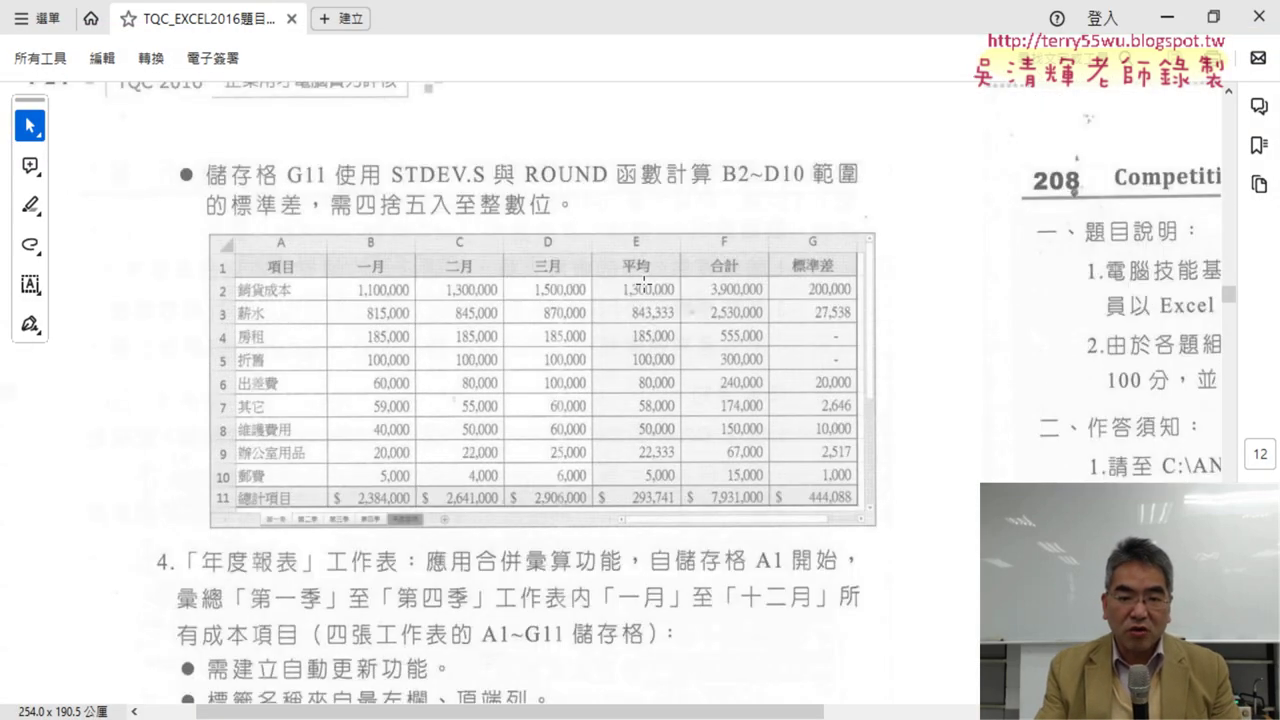
scroll(644, 284, down, 2)
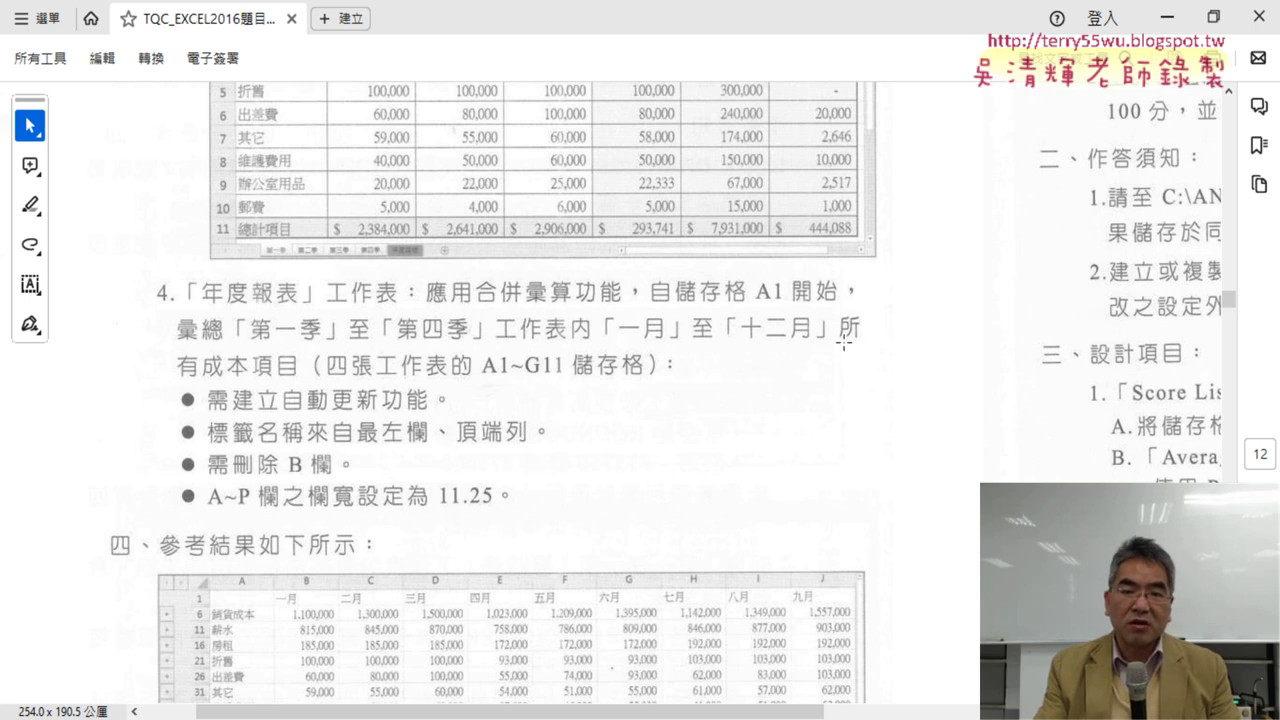
click(1166, 17)
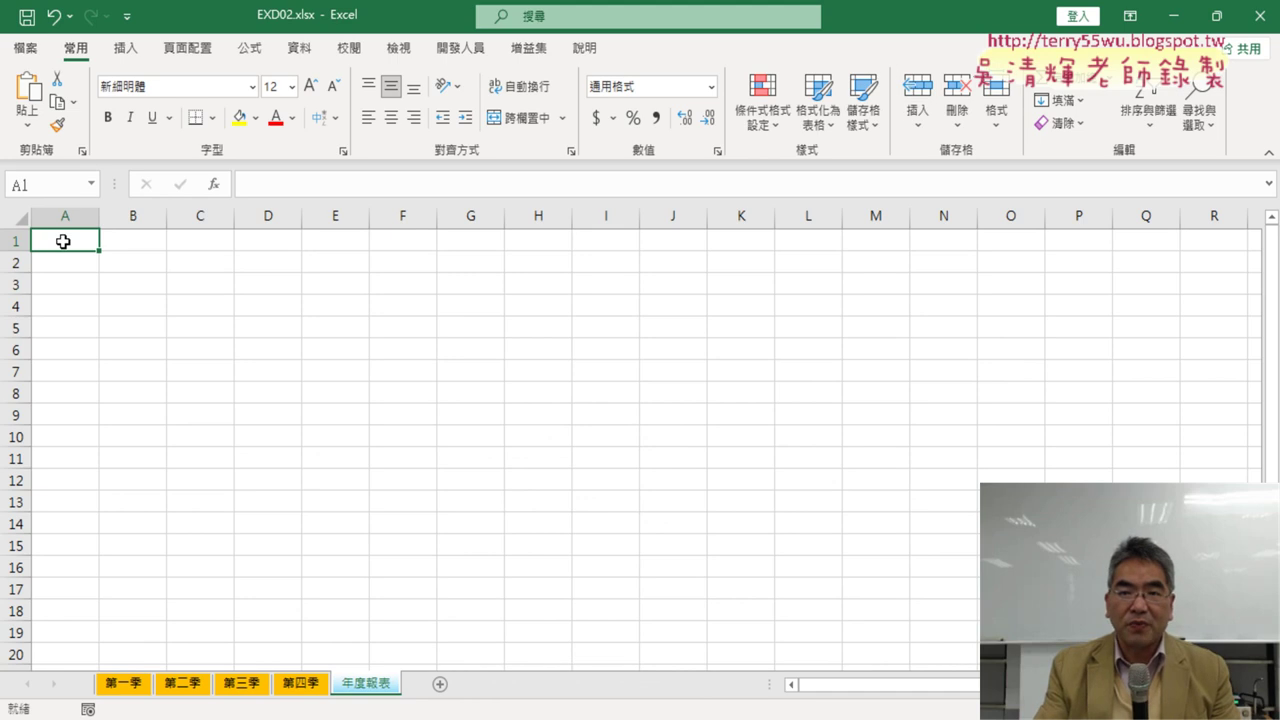
Open 資料 > 合併彙算 and begin the reference on 第一季, then check the PDF.
click(299, 48)
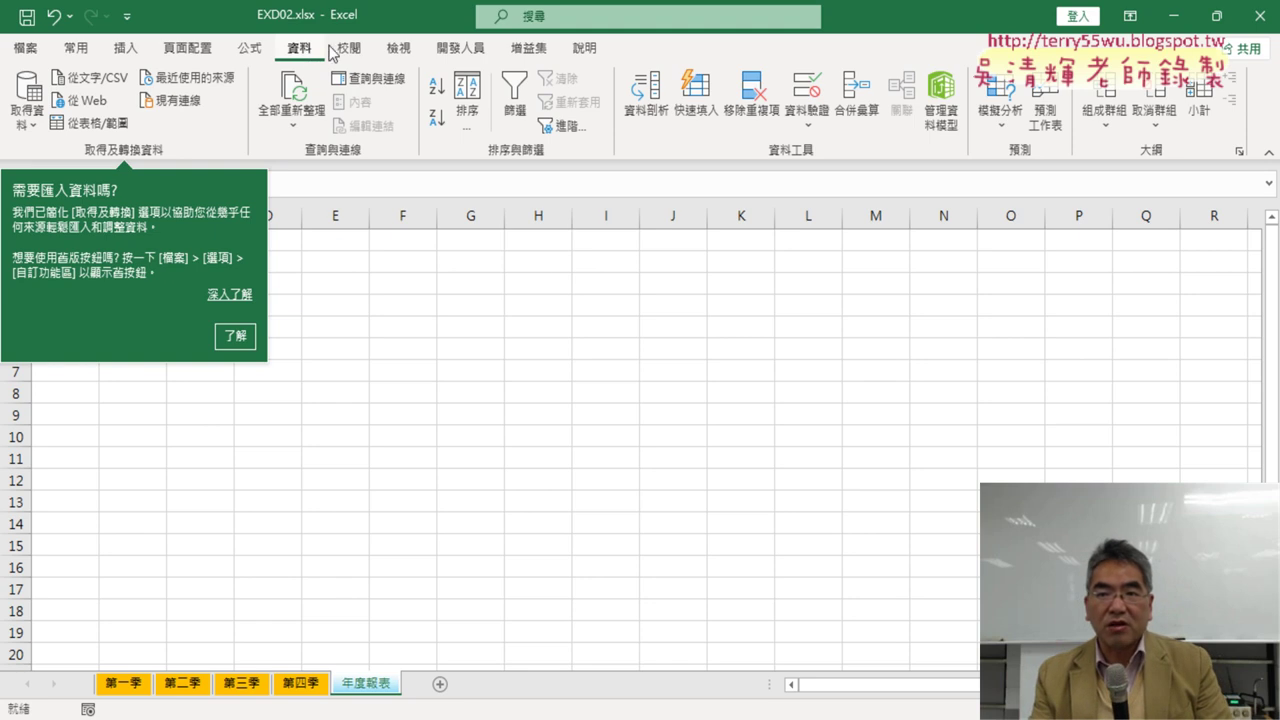
click(866, 110)
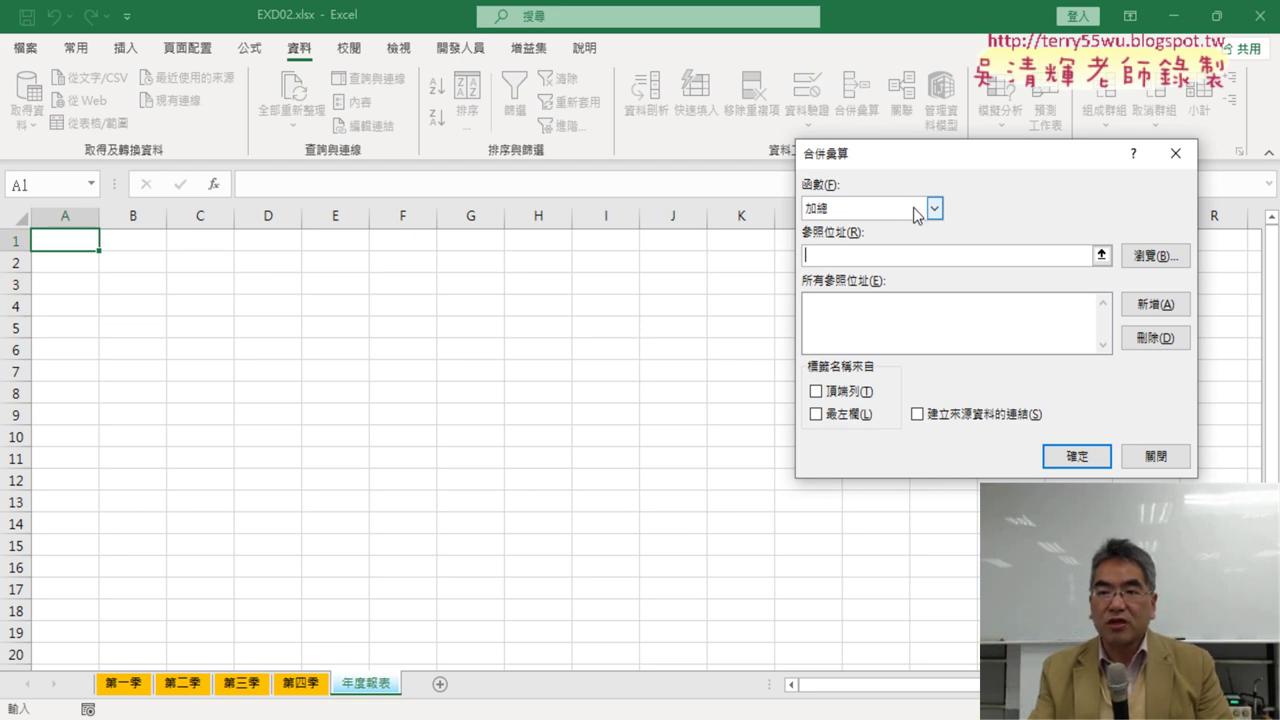
click(122, 684)
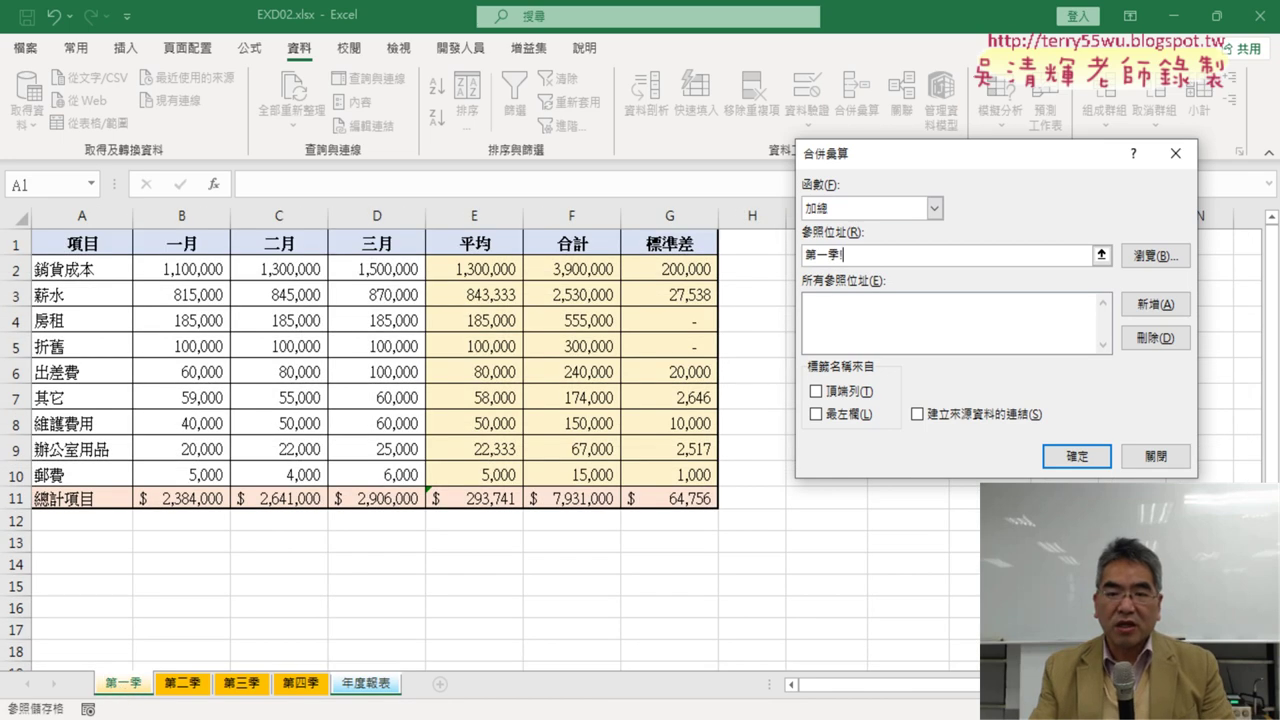
key(alt+Tab)
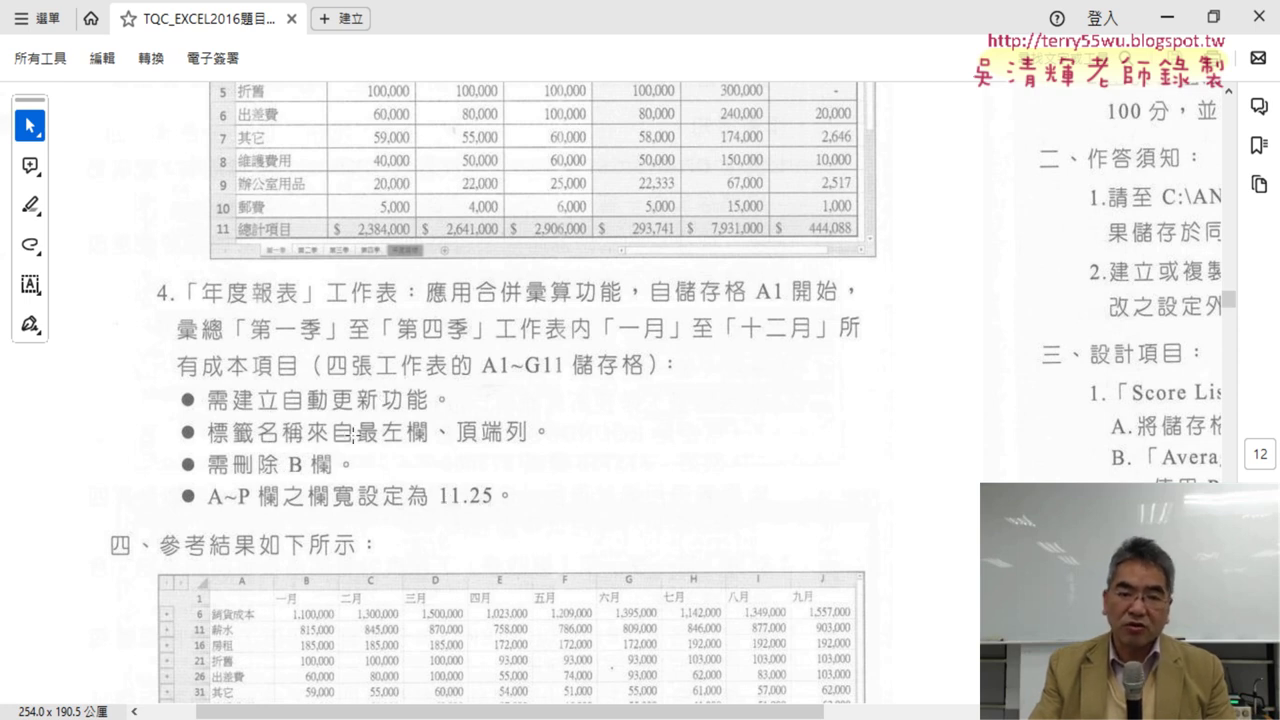
Back in 合併彙算, tick 最左欄 and 建立來源資料的連結.
click(1166, 17)
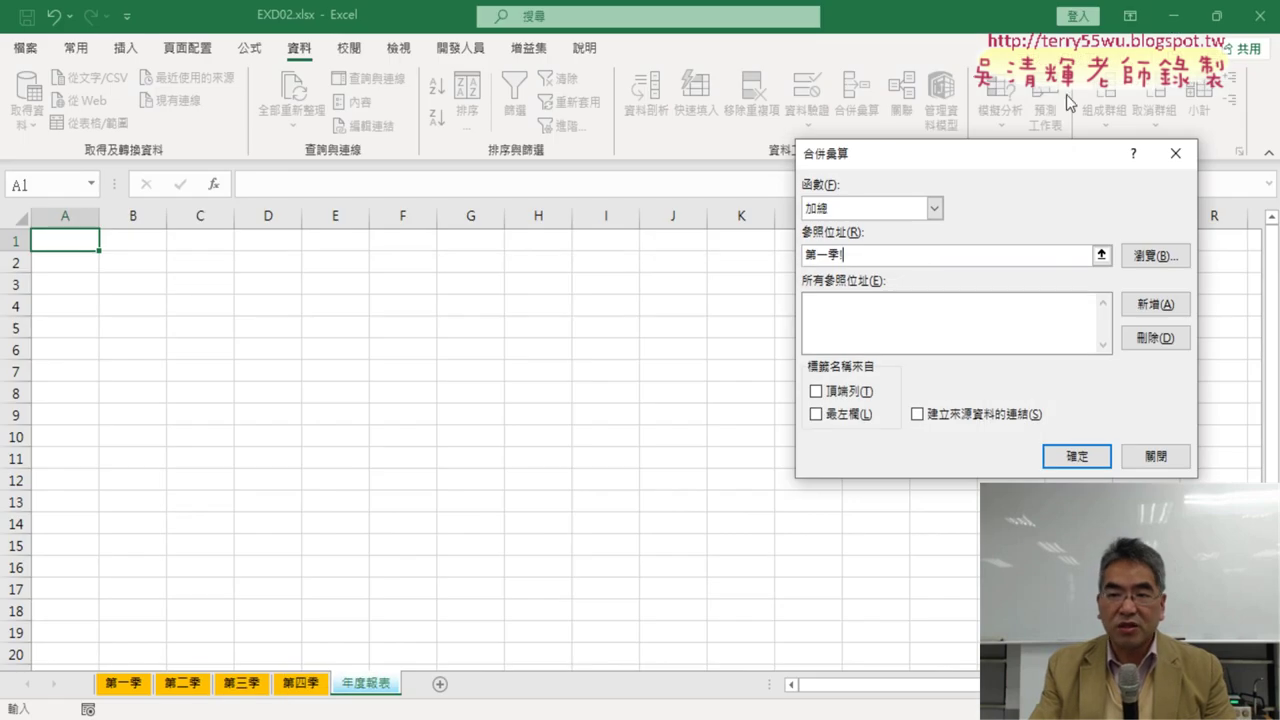
click(818, 414)
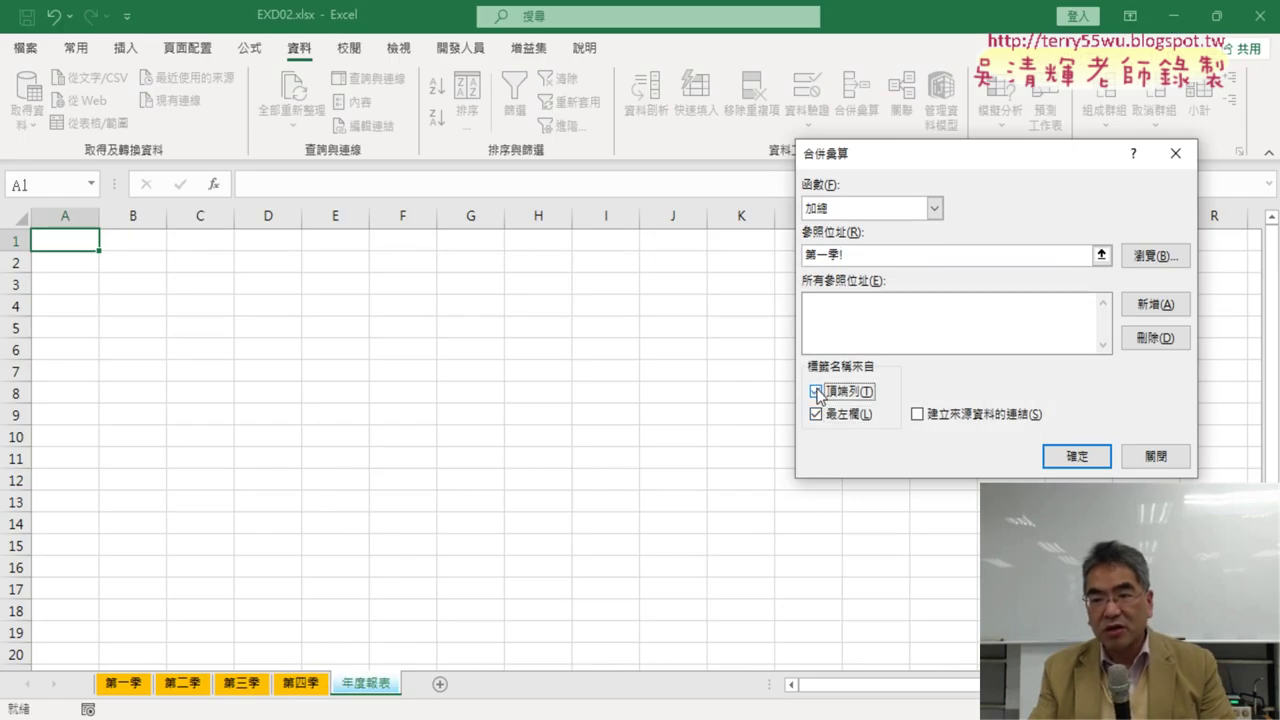
click(962, 417)
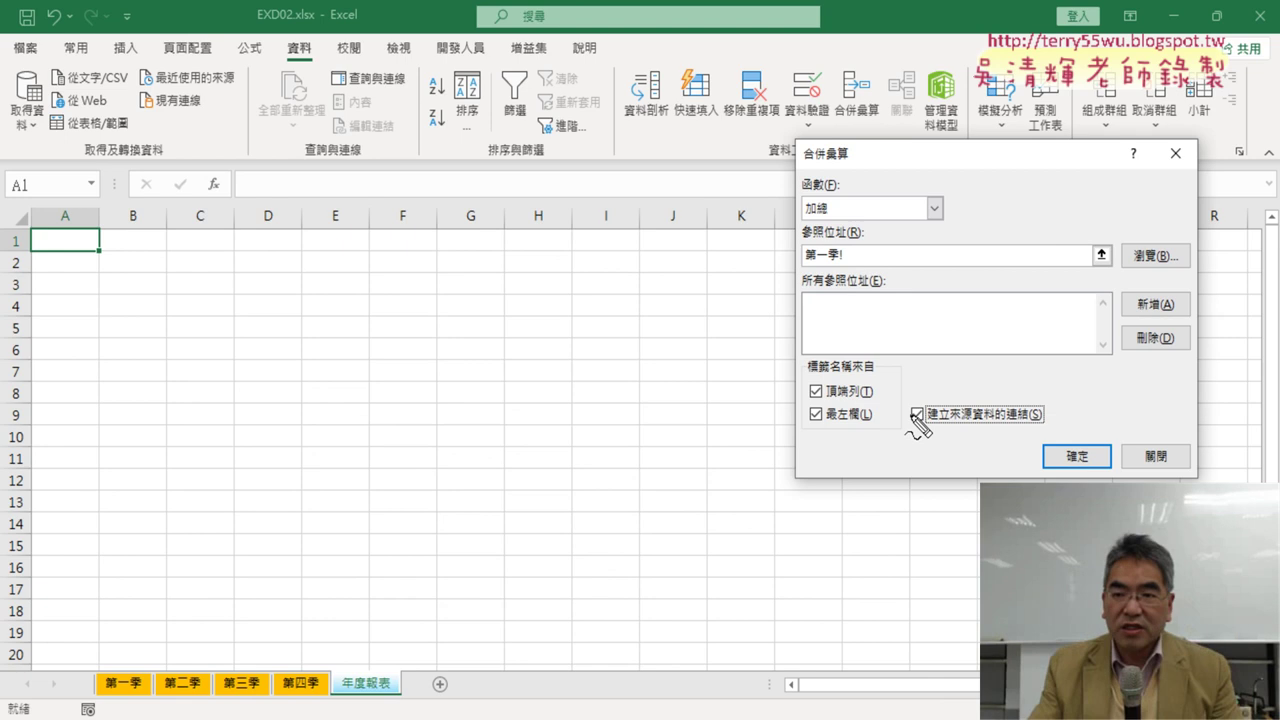
mouse_move(808, 388)
mouse_down()
mouse_move(821, 398)
mouse_move(812, 432)
mouse_up()
drag(906, 416, 944, 404)
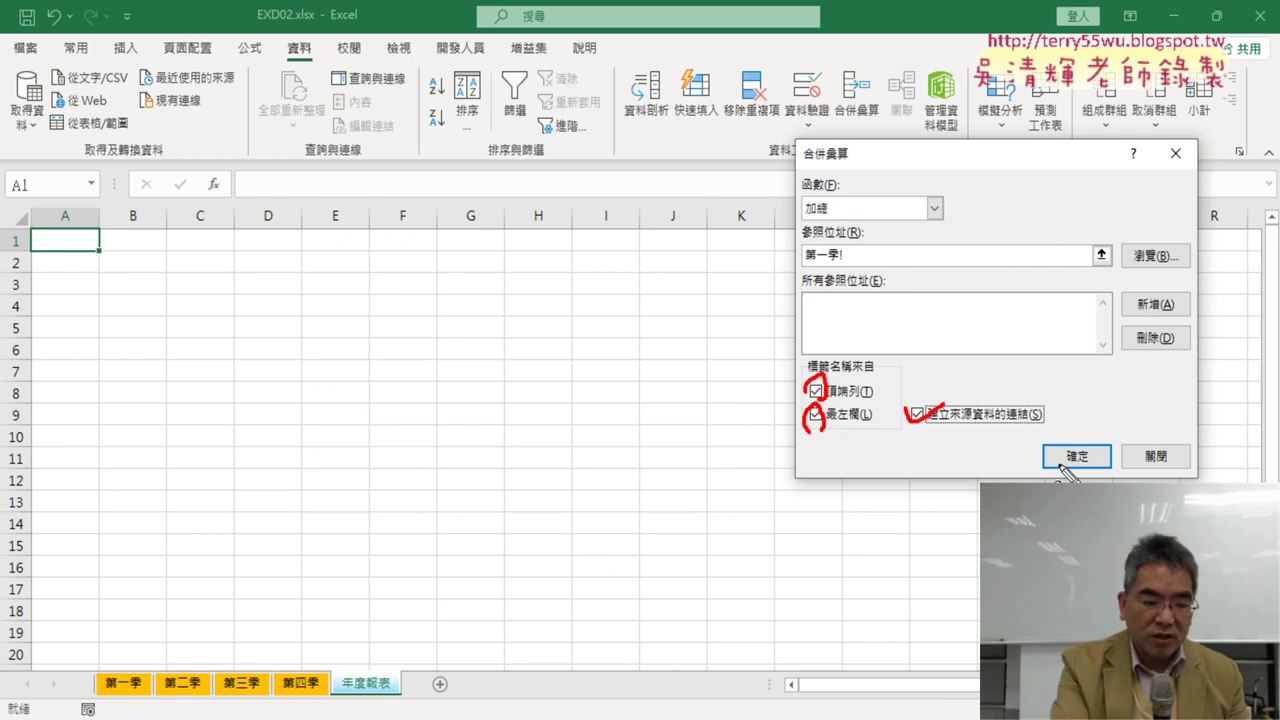
key(Escape)
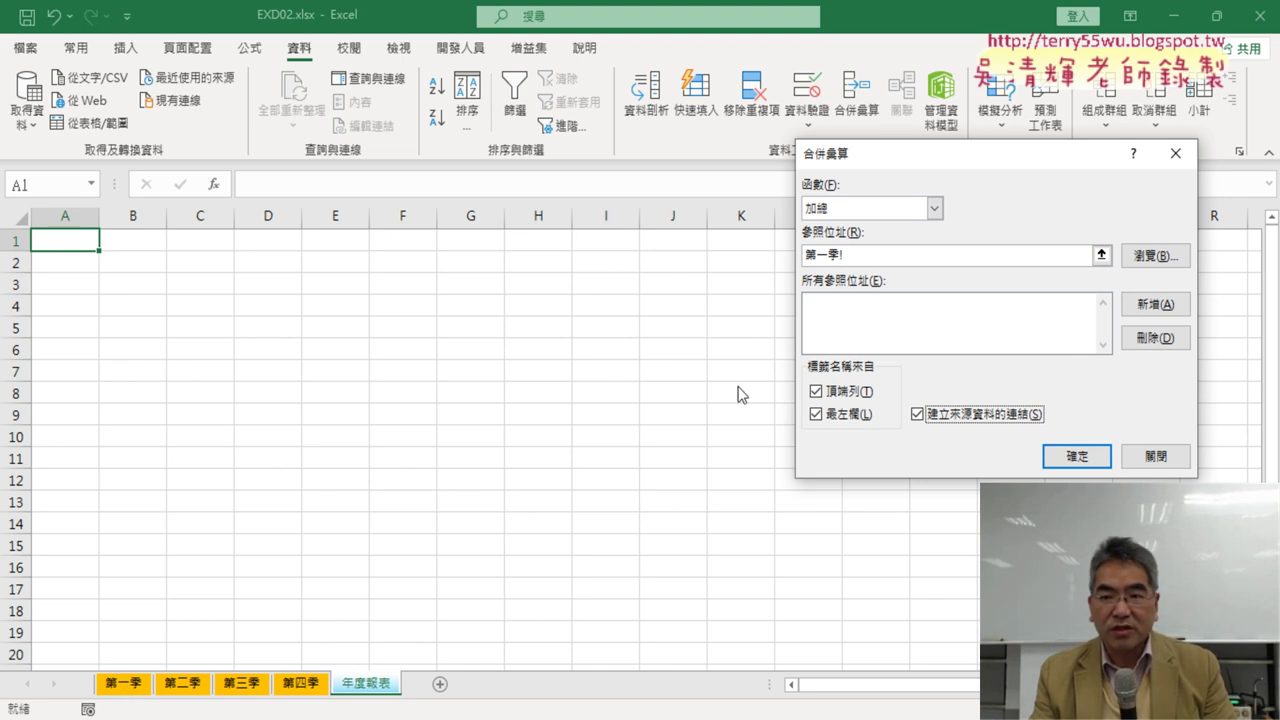
Dismiss the invalid 第一季! reference error, clear the 參照位址 box, and reselect the 第一季 sheet.
click(1155, 257)
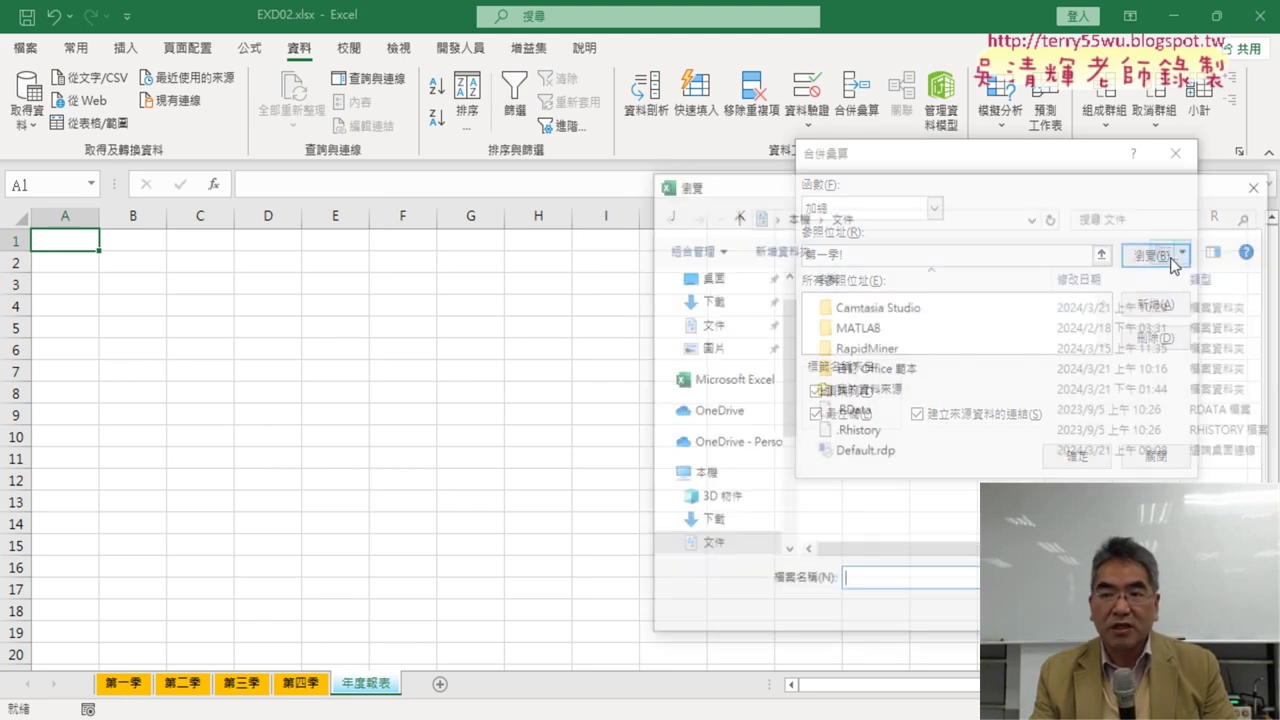
key(Escape)
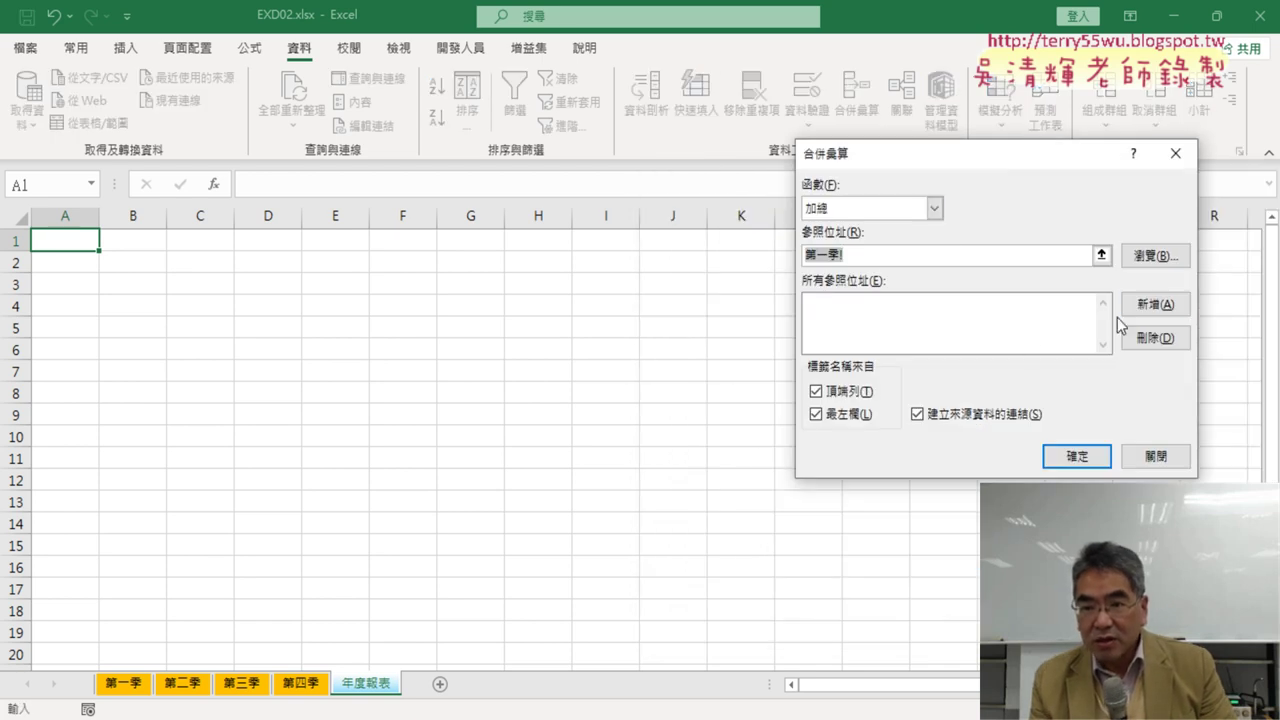
click(1145, 310)
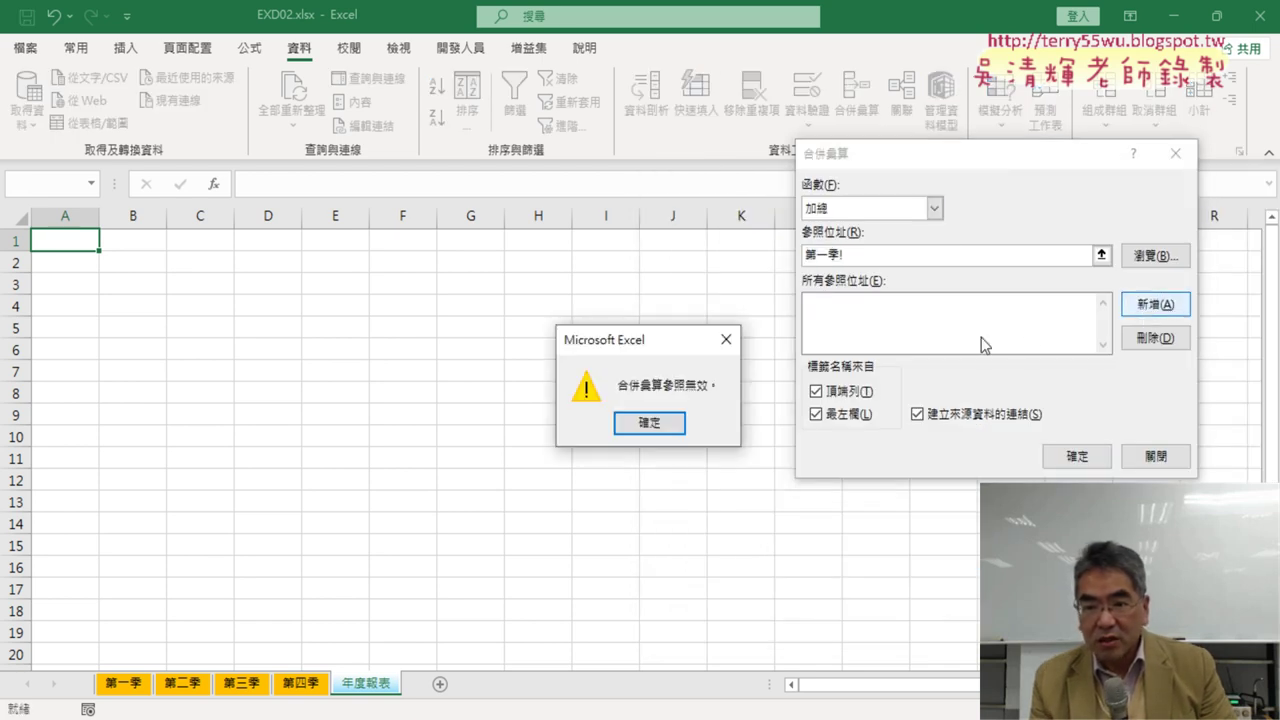
click(650, 423)
click(960, 255)
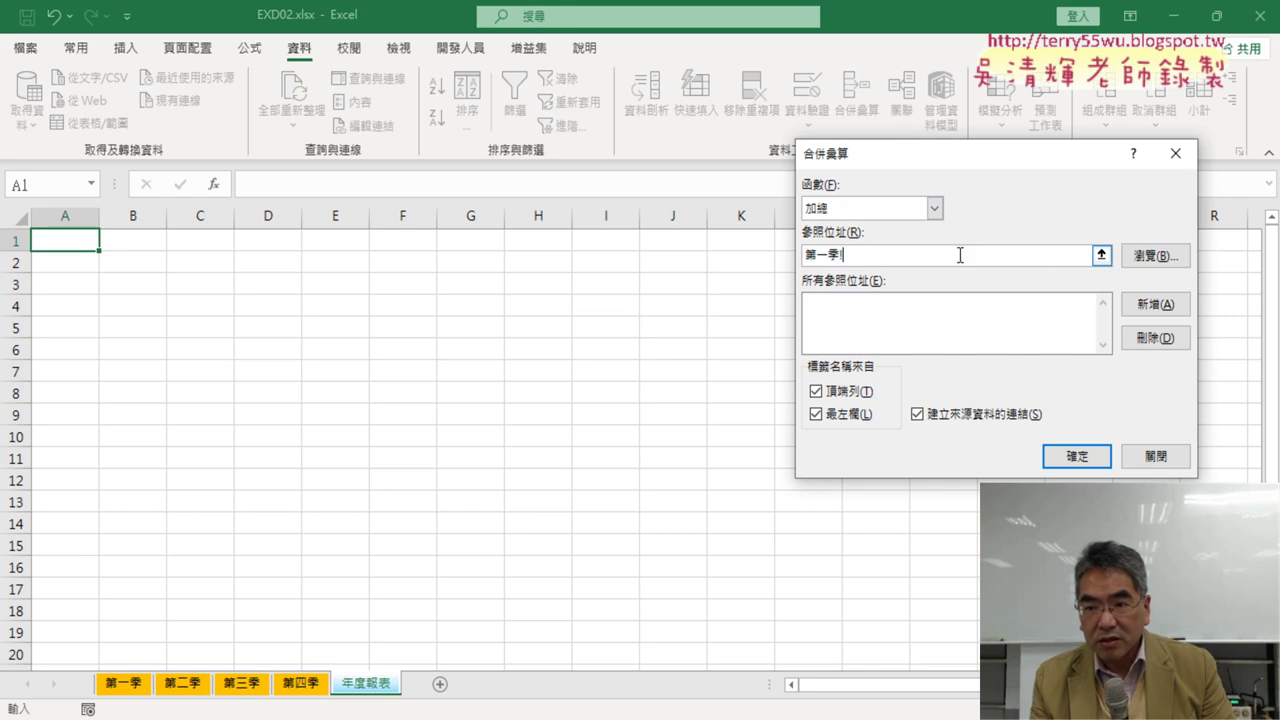
key(BackSpace)
key(BackSpace)
key(BackSpace)
key(BackSpace)
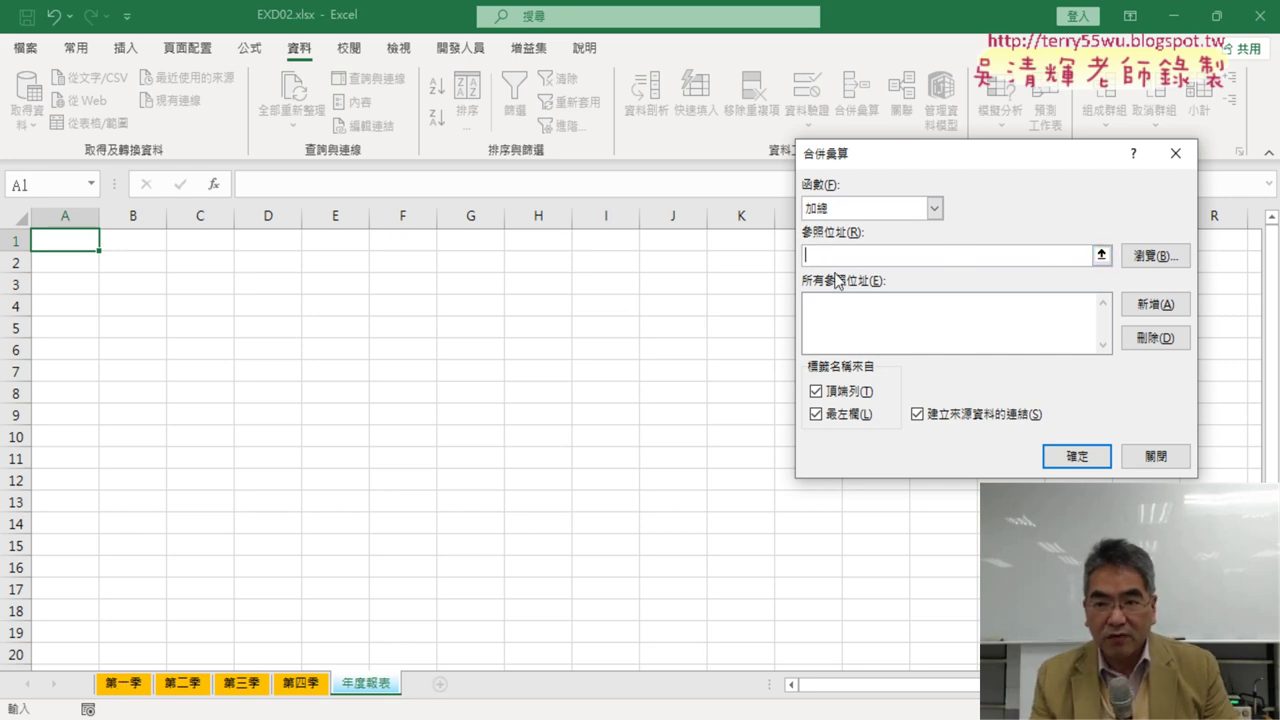
click(133, 688)
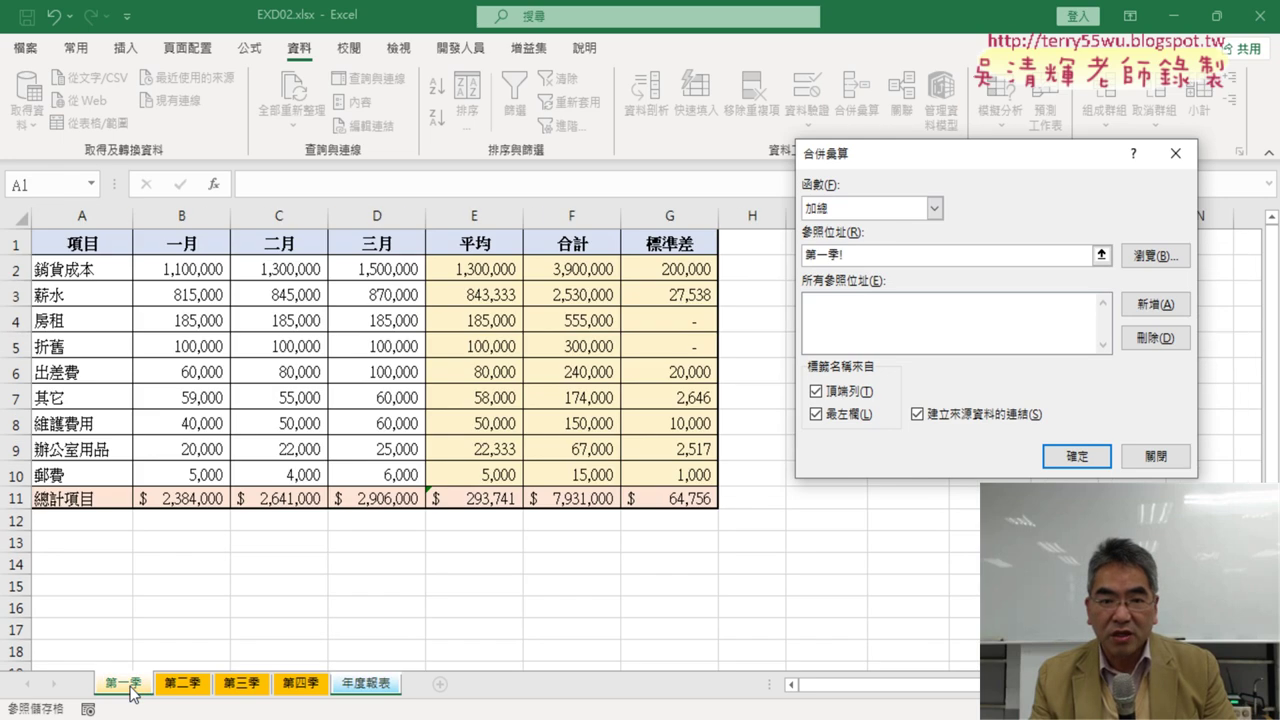
Add A1:G11 from 第一季, 第二季, 第三季 and 第四季 as references and run the consolidation.
mouse_move(86, 240)
mouse_down()
mouse_move(596, 427)
mouse_move(669, 497)
mouse_up()
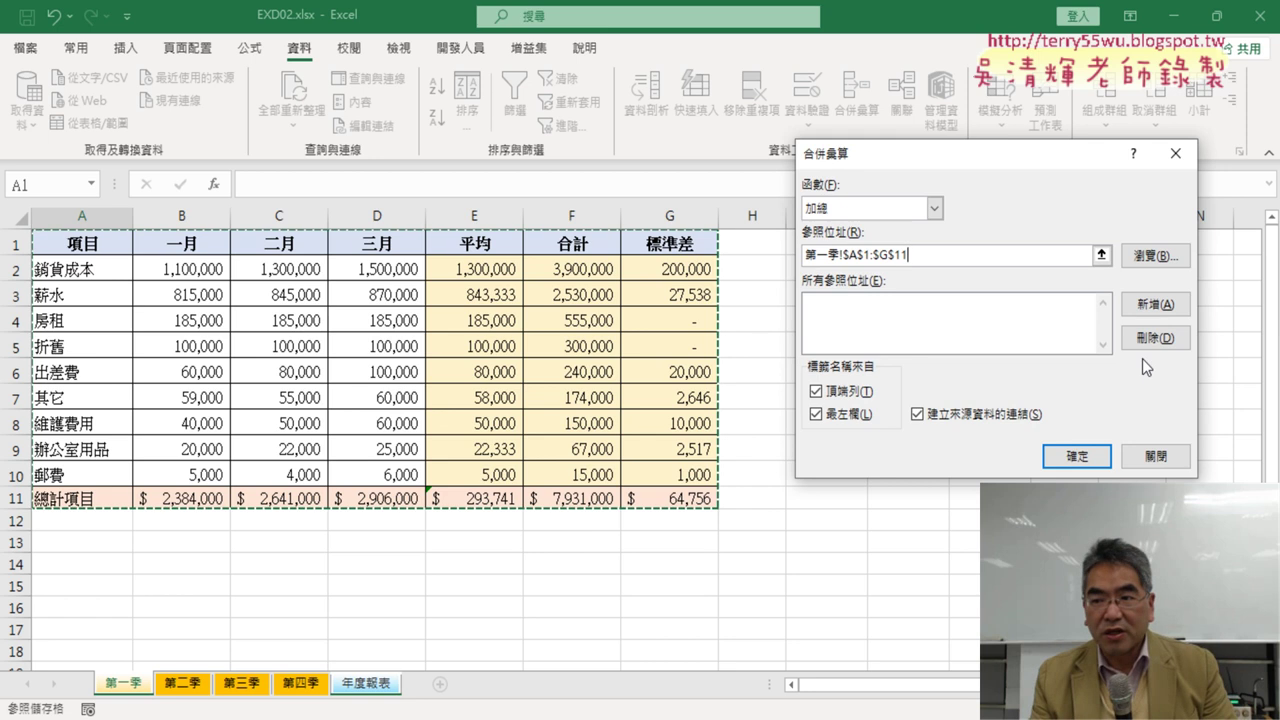
click(1157, 305)
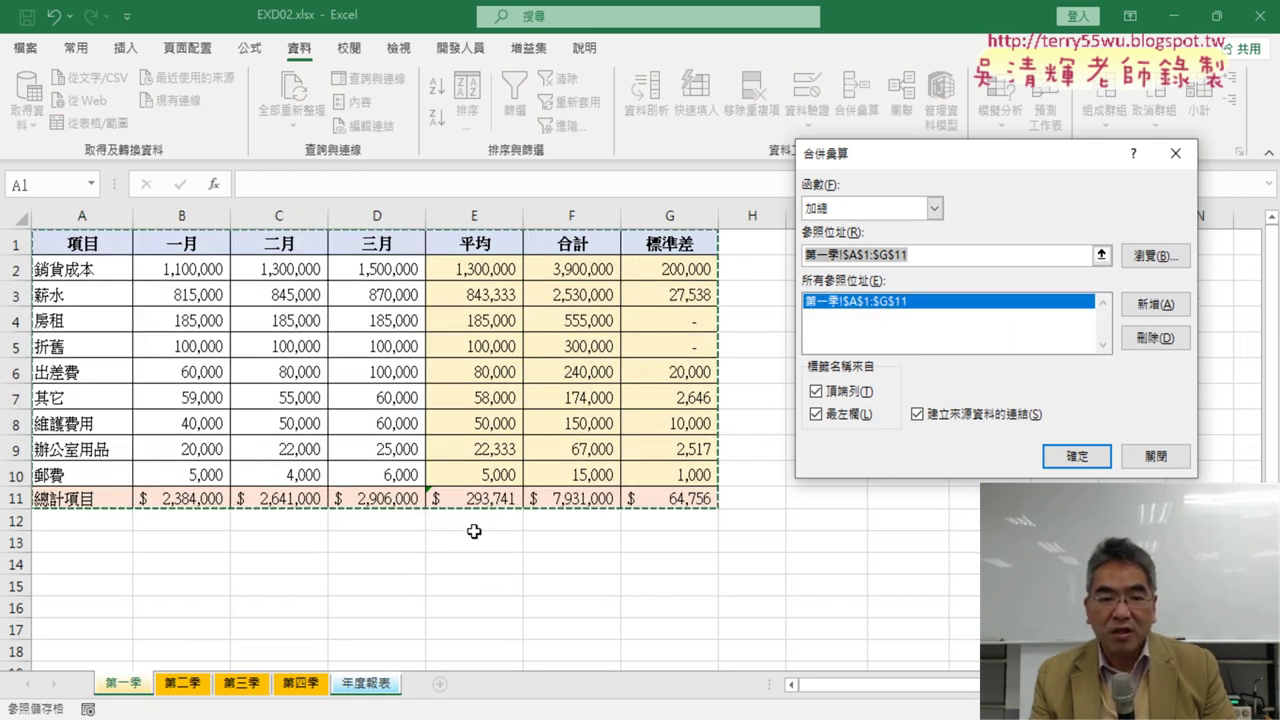
click(183, 686)
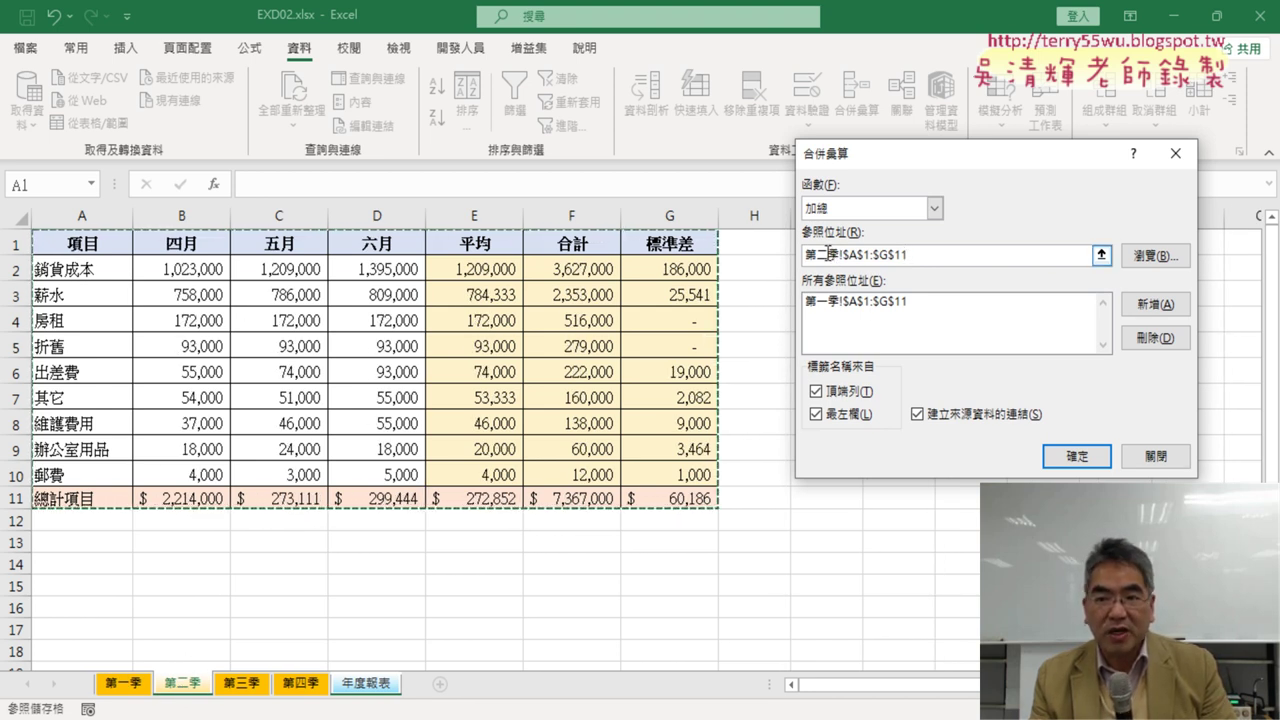
click(1155, 303)
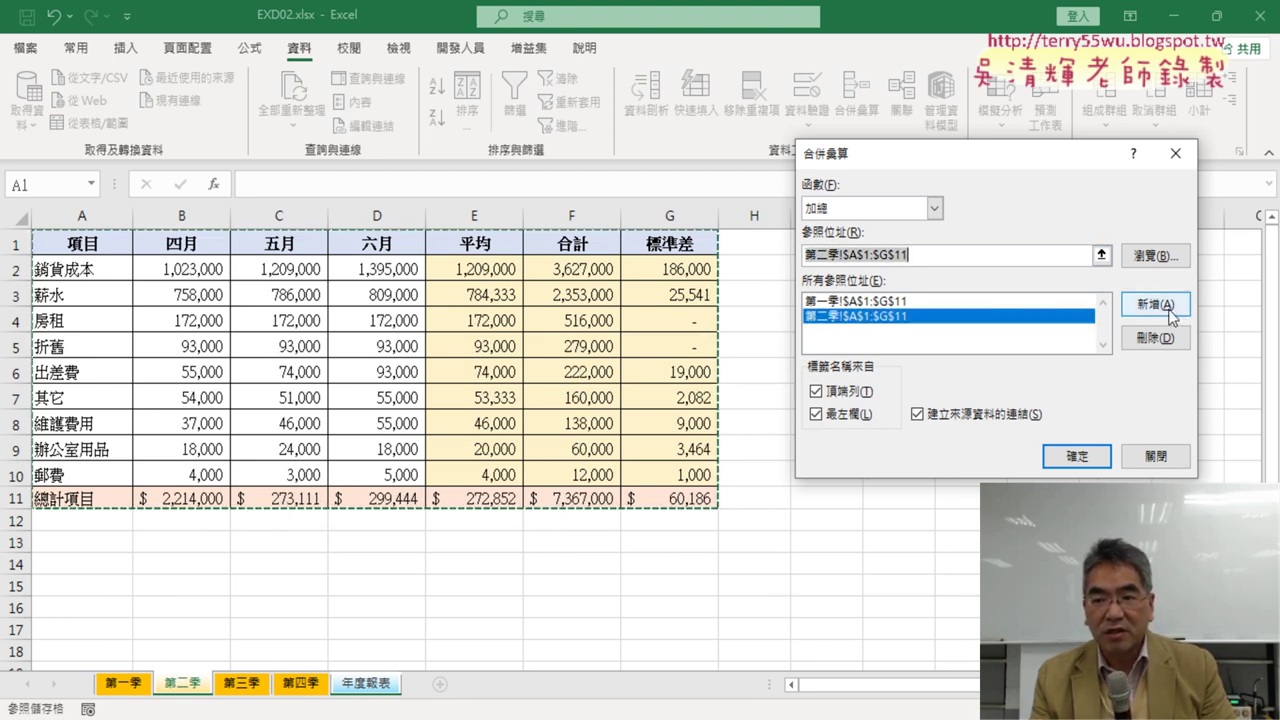
click(240, 686)
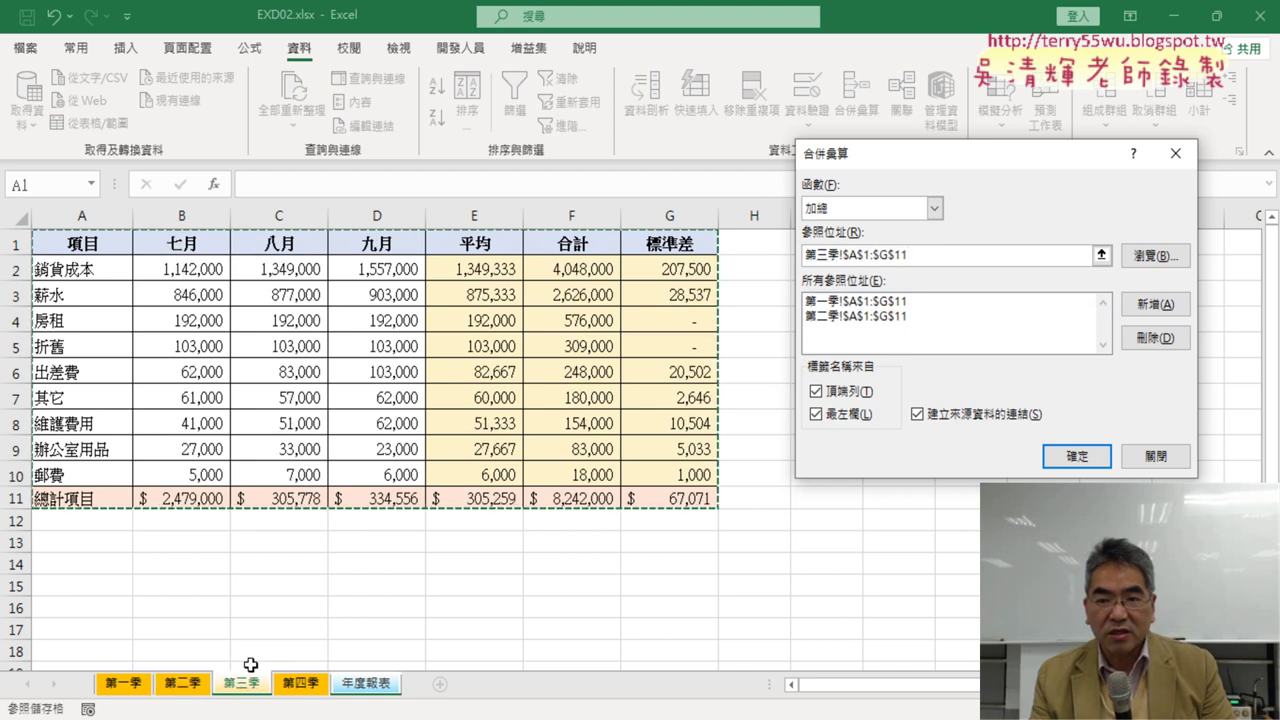
click(1155, 303)
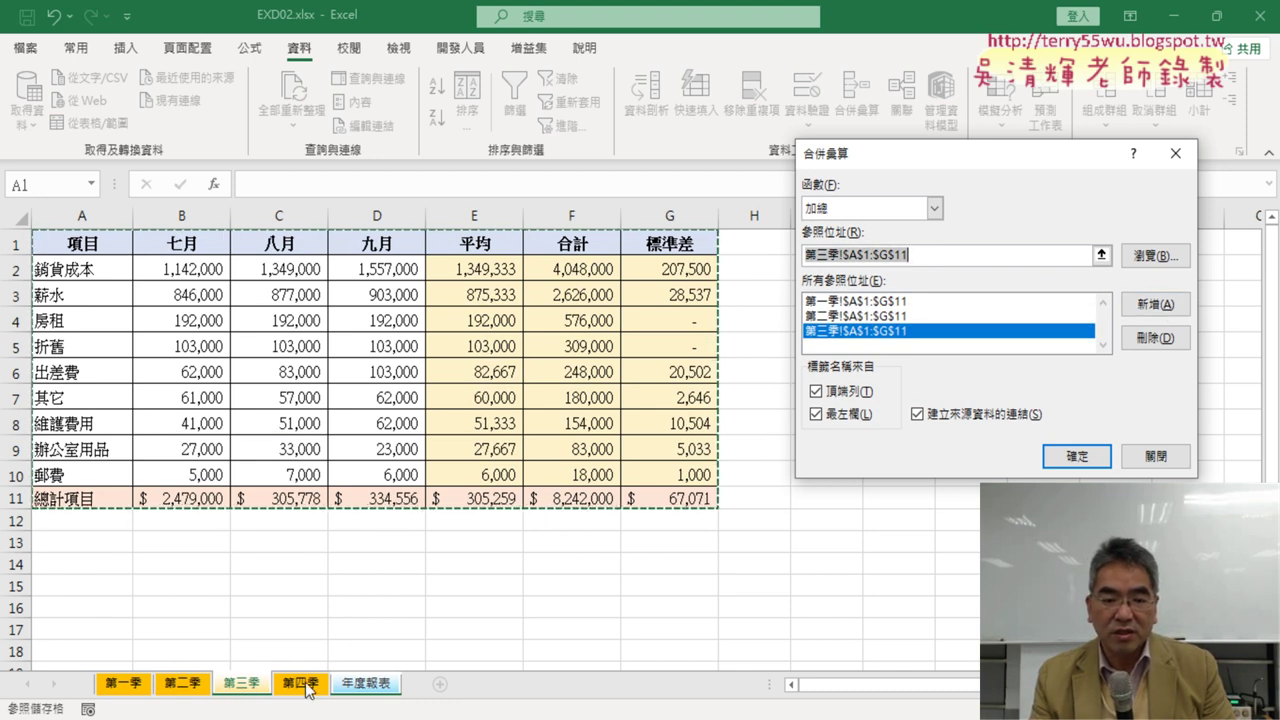
click(301, 683)
click(1143, 303)
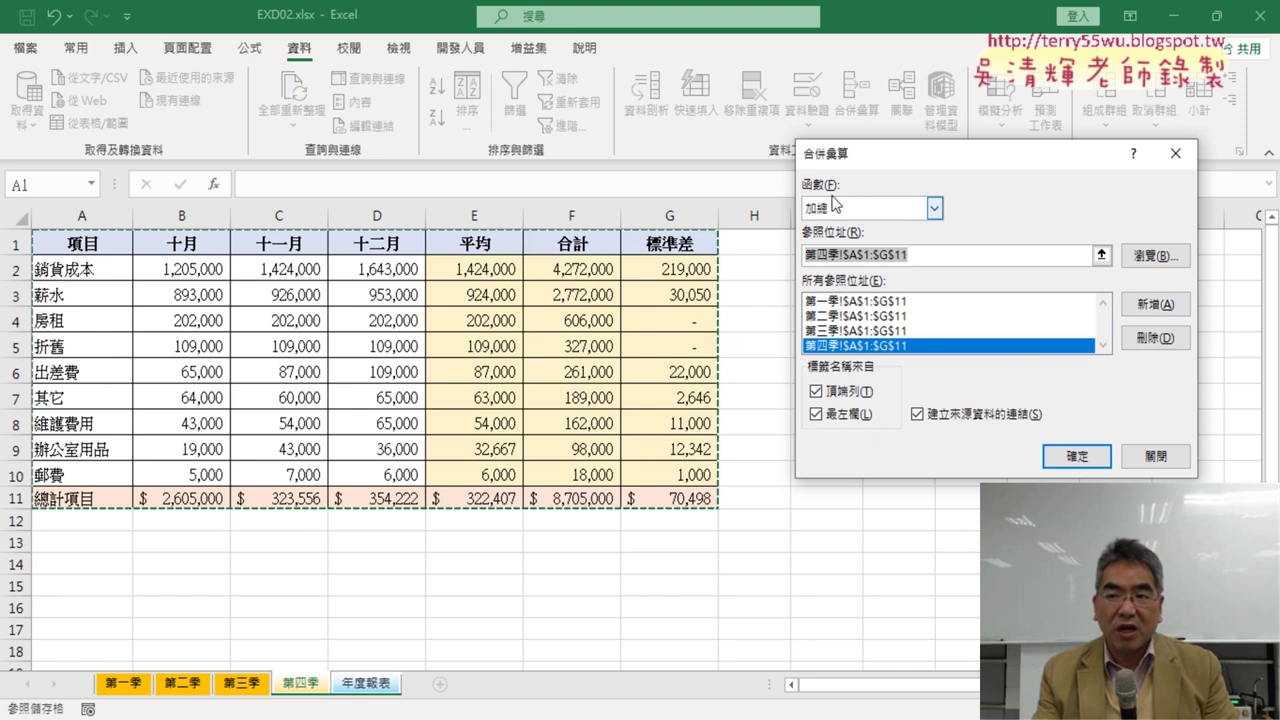
click(1076, 456)
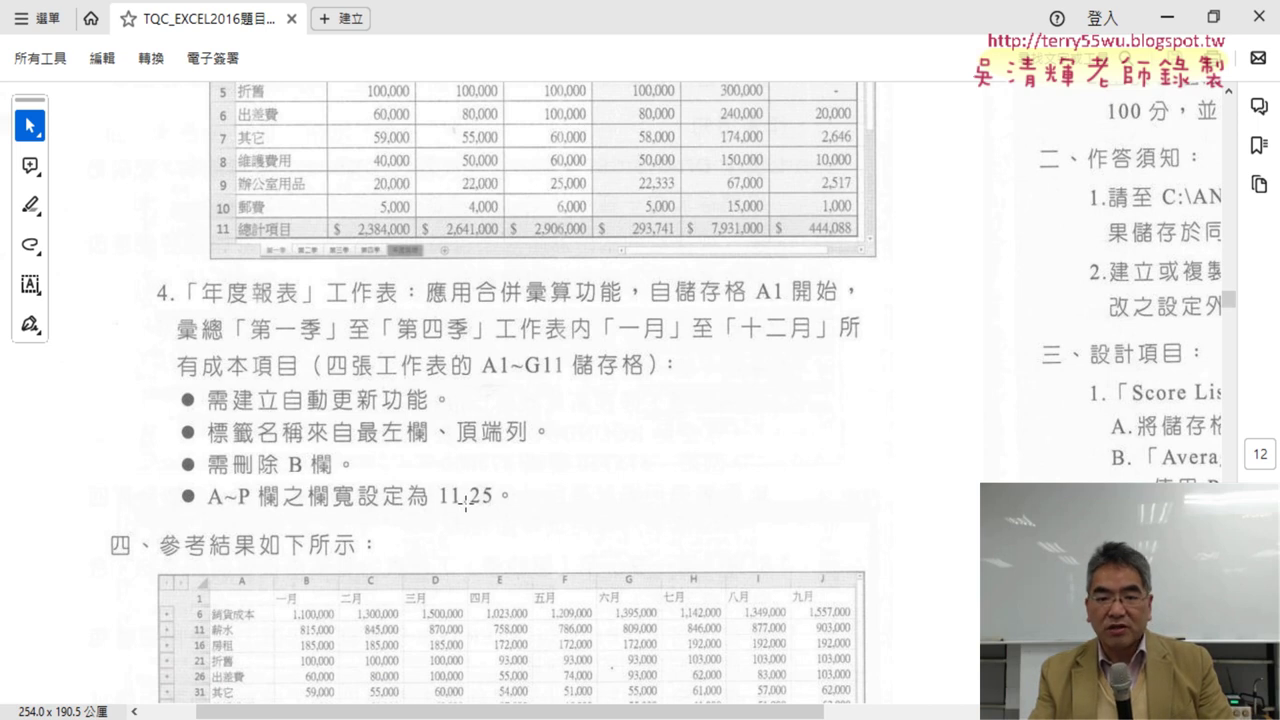
Delete column B from the 年度報表 sheet.
click(1167, 17)
click(137, 220)
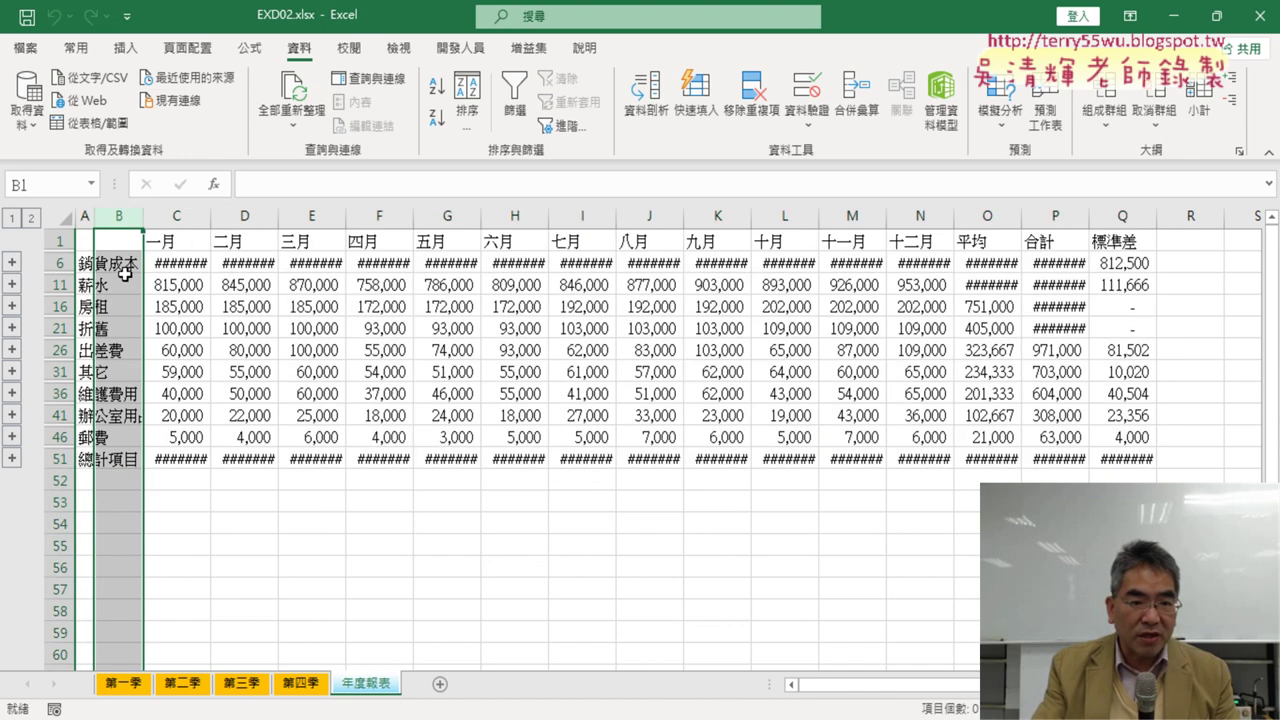
right_click(119, 246)
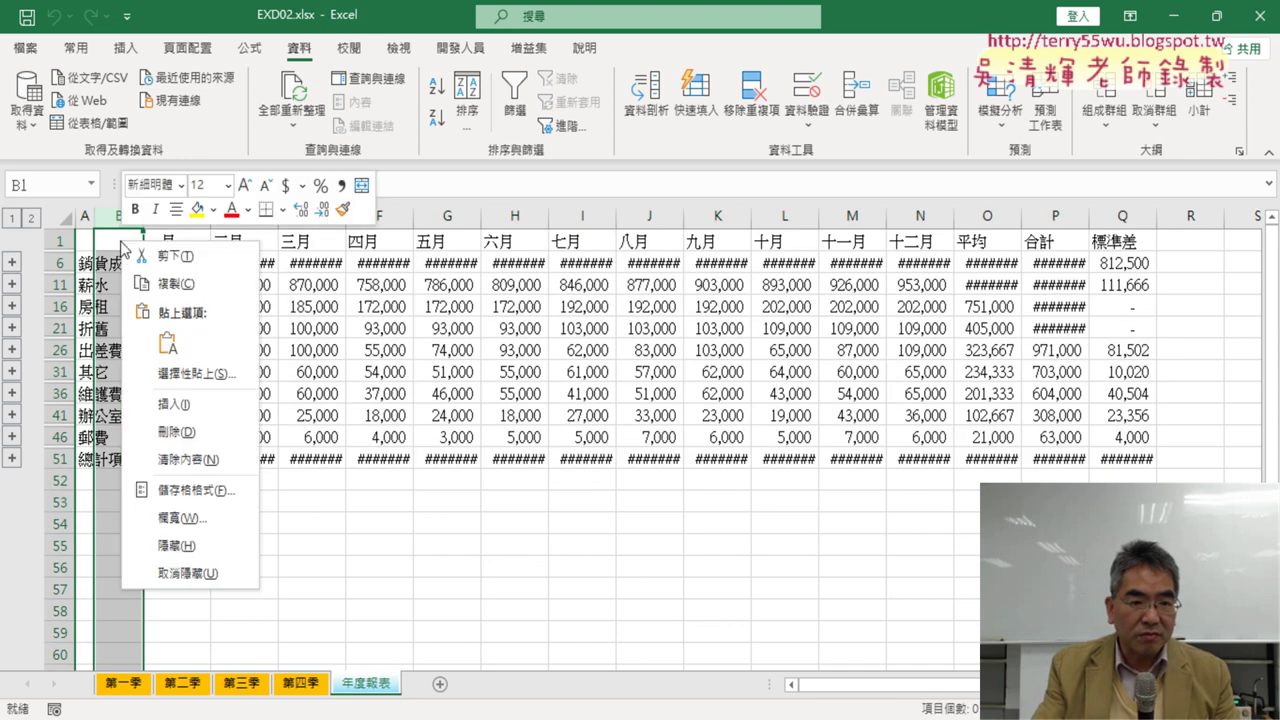
click(195, 427)
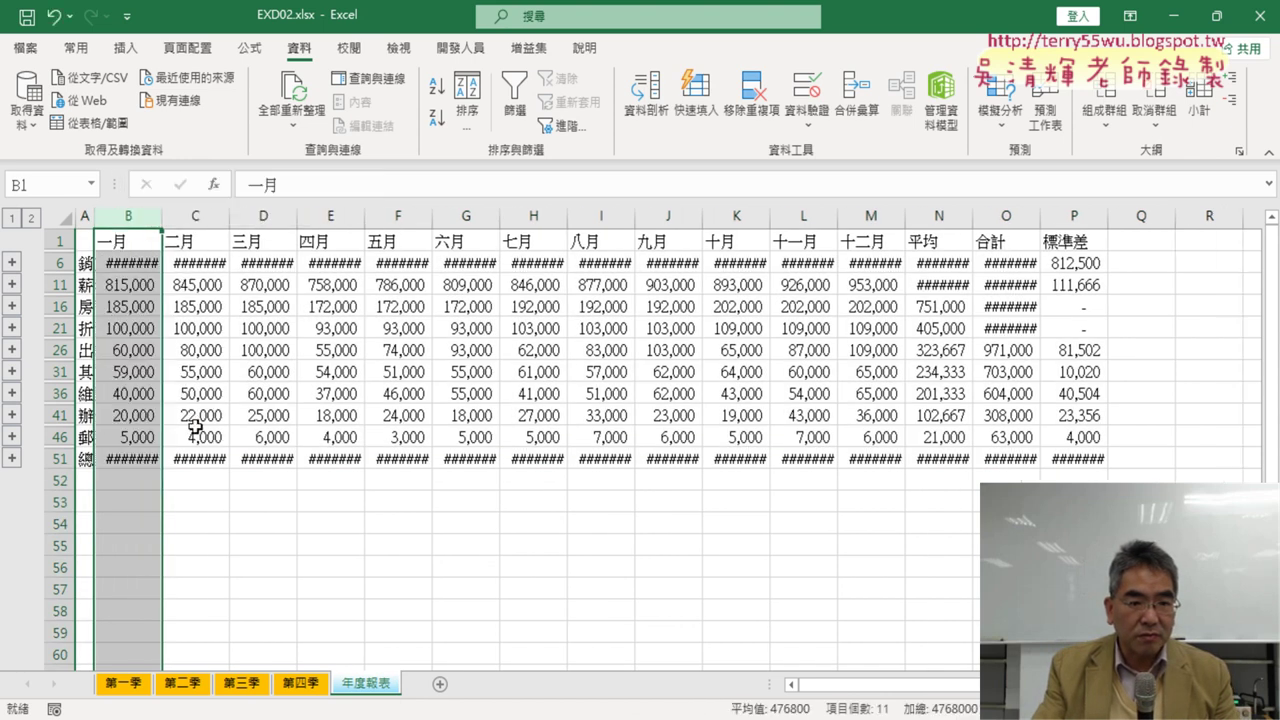
Set the width of columns A through P to 11.25.
click(87, 218)
drag(87, 218, 1074, 216)
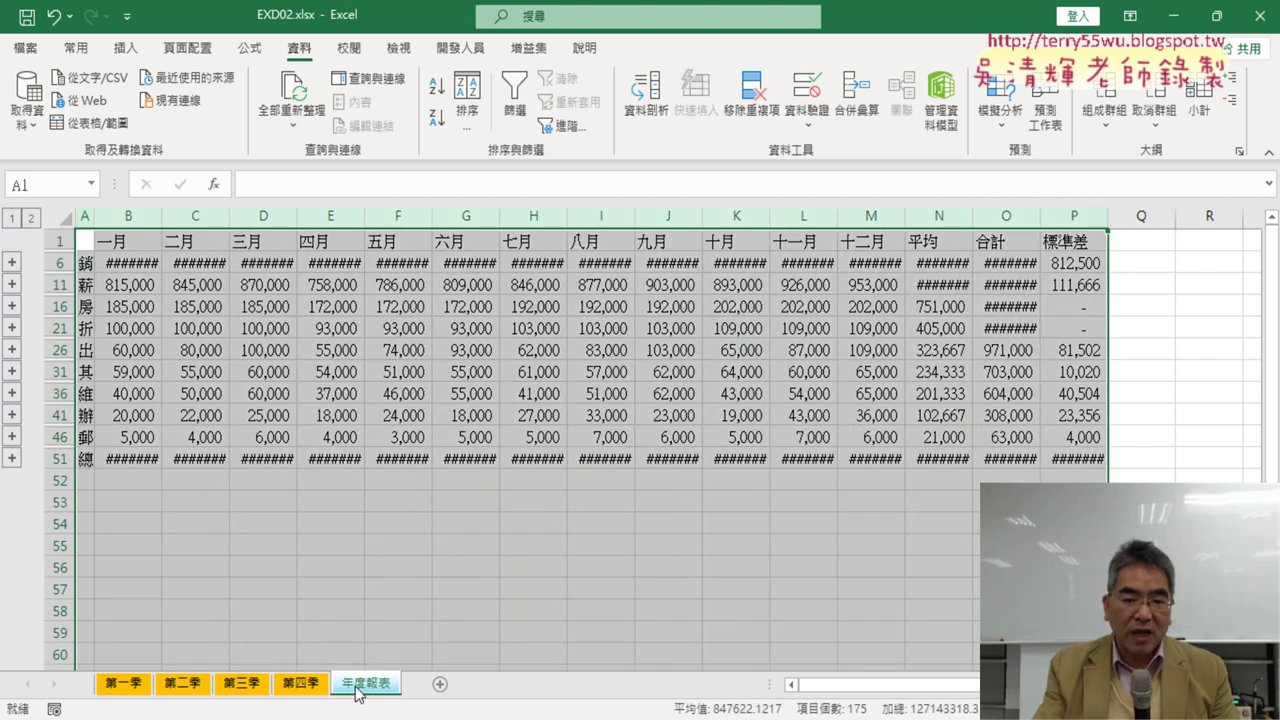
key(alt+Tab)
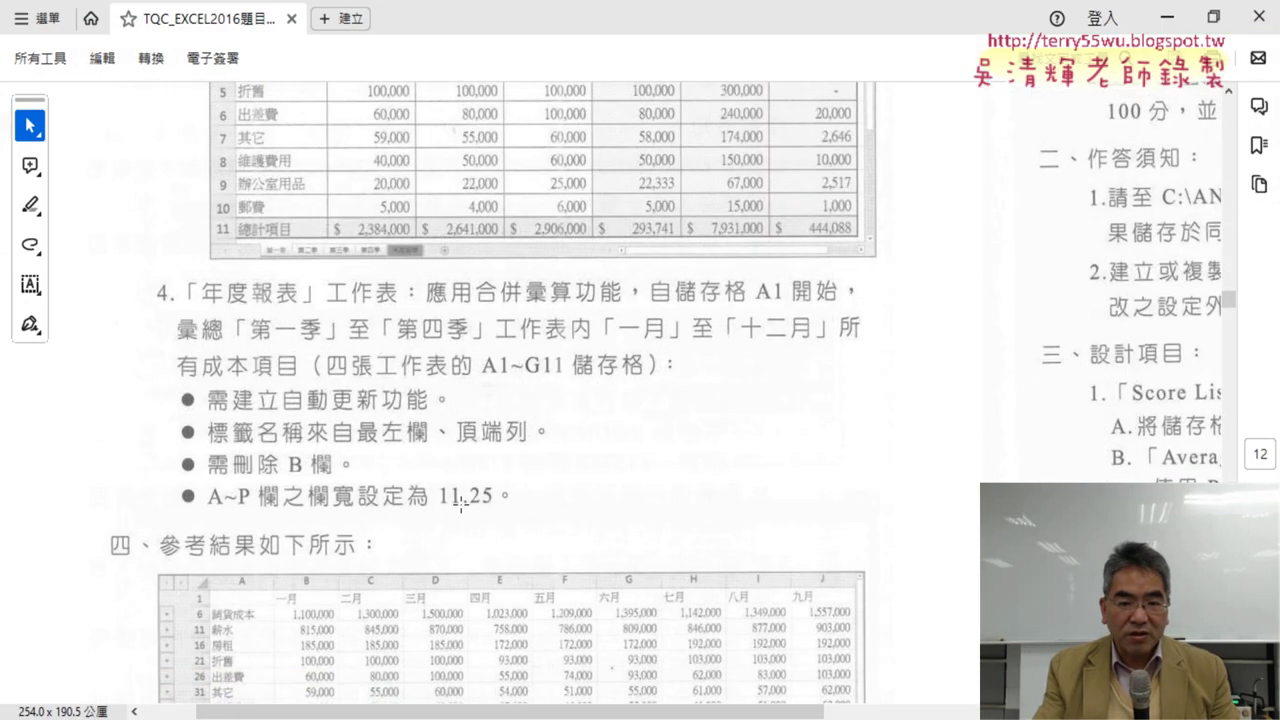
click(1167, 18)
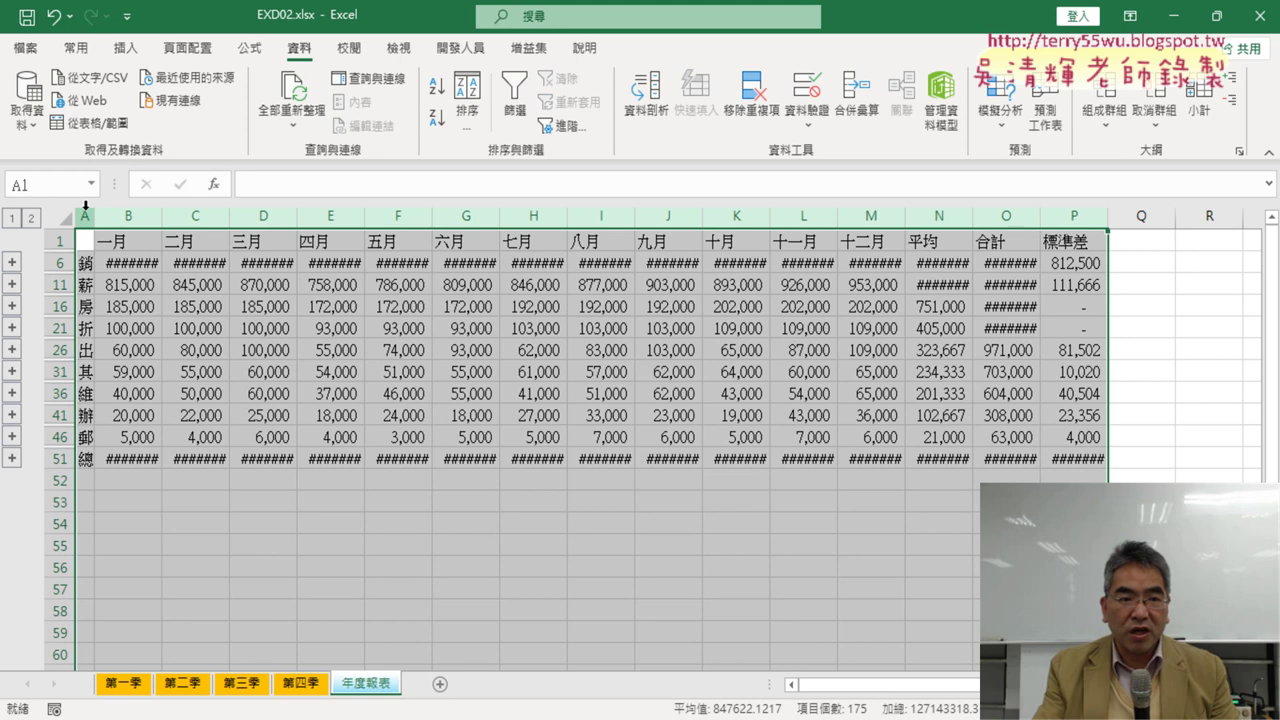
right_click(467, 284)
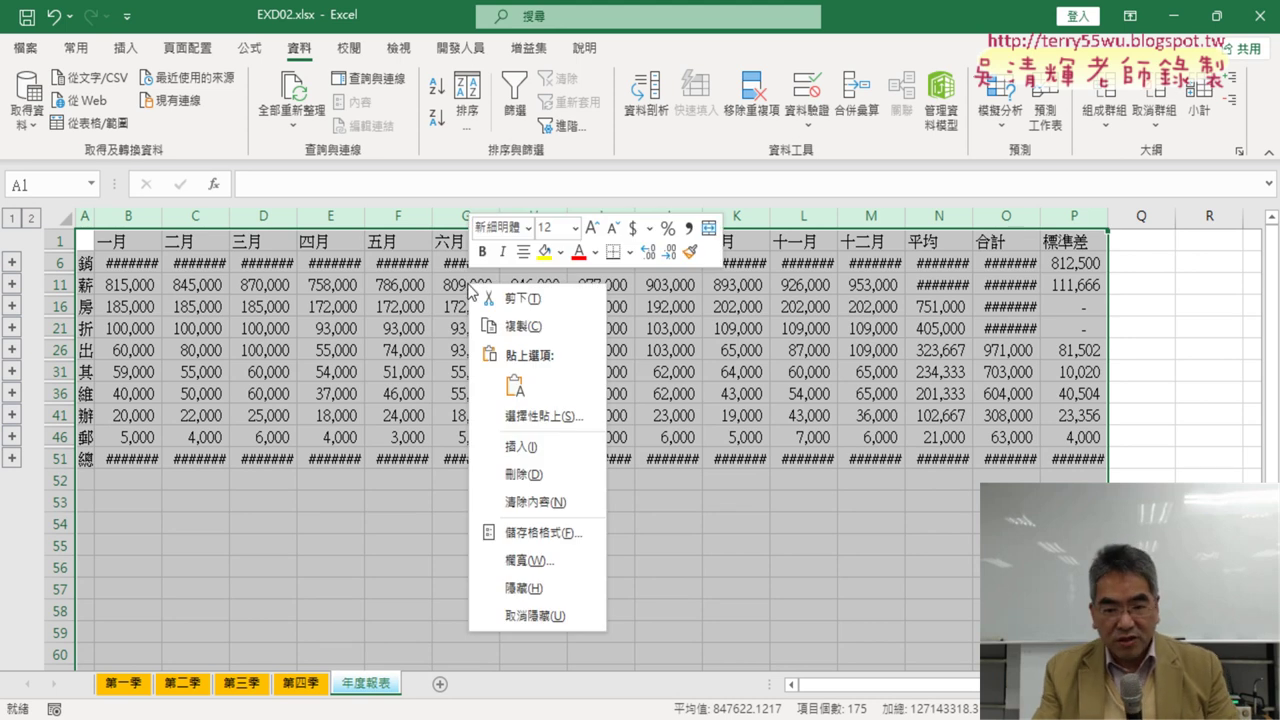
click(551, 556)
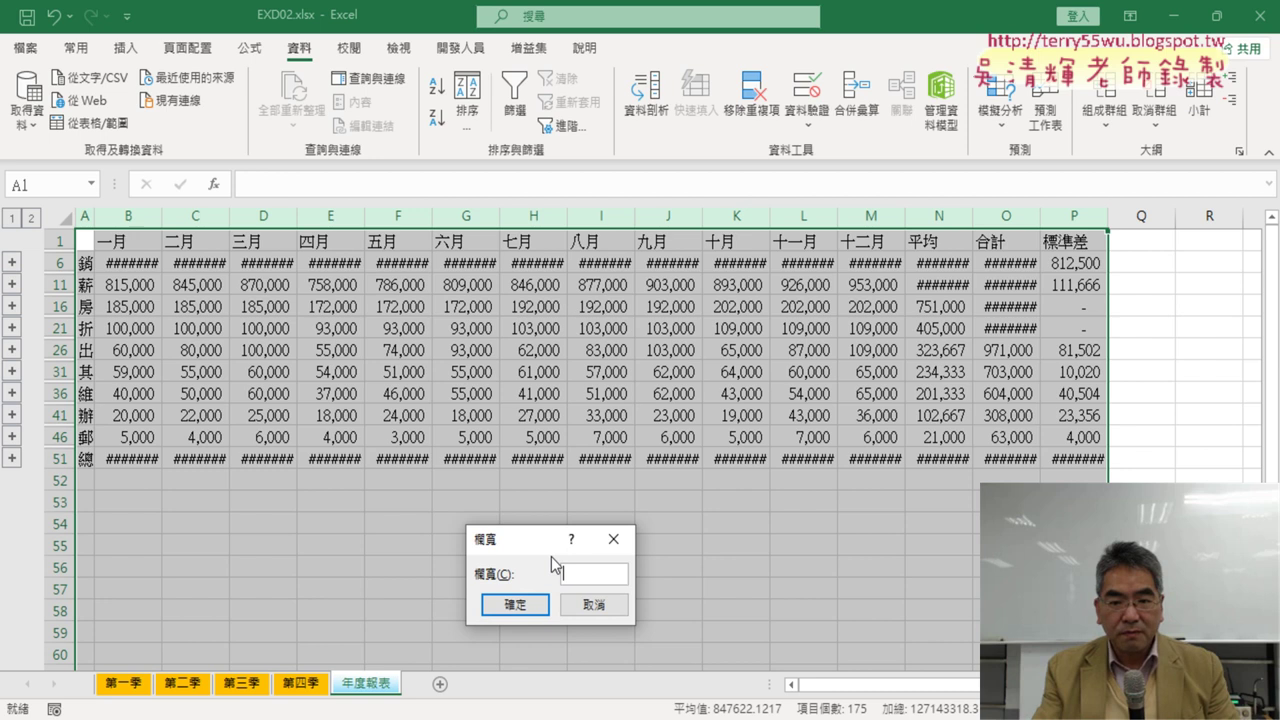
text(11.25)
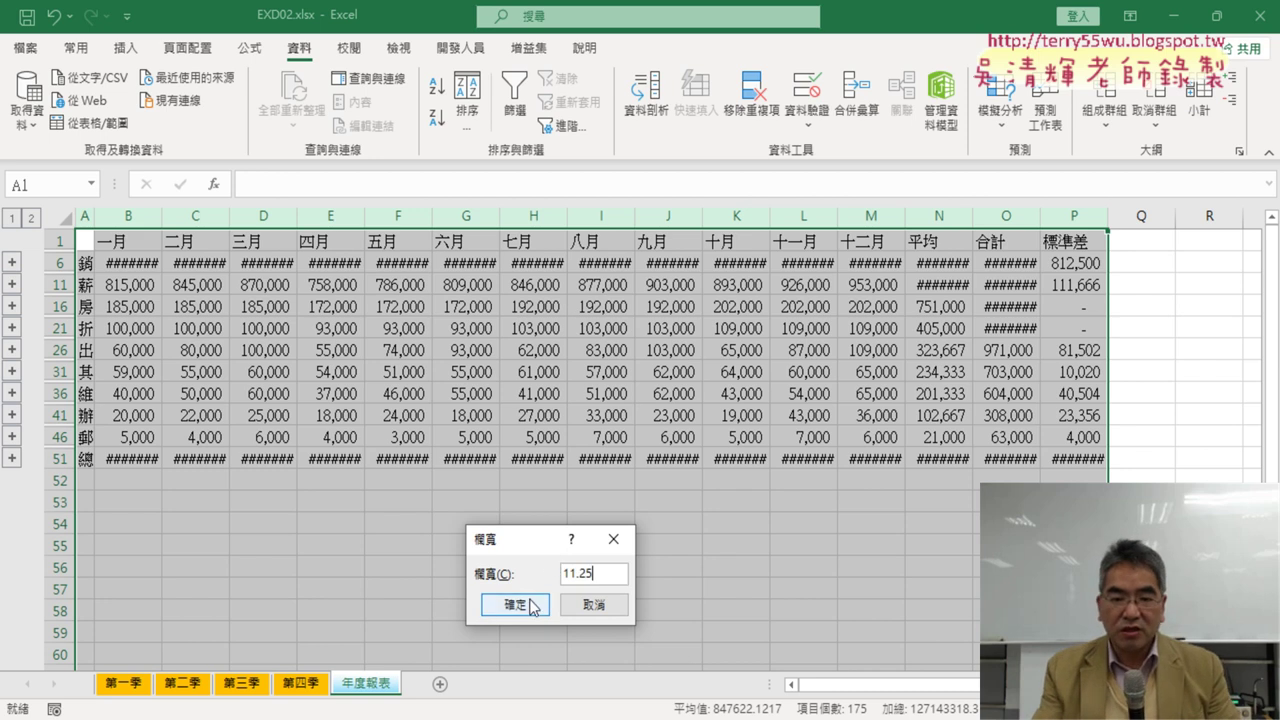
click(528, 604)
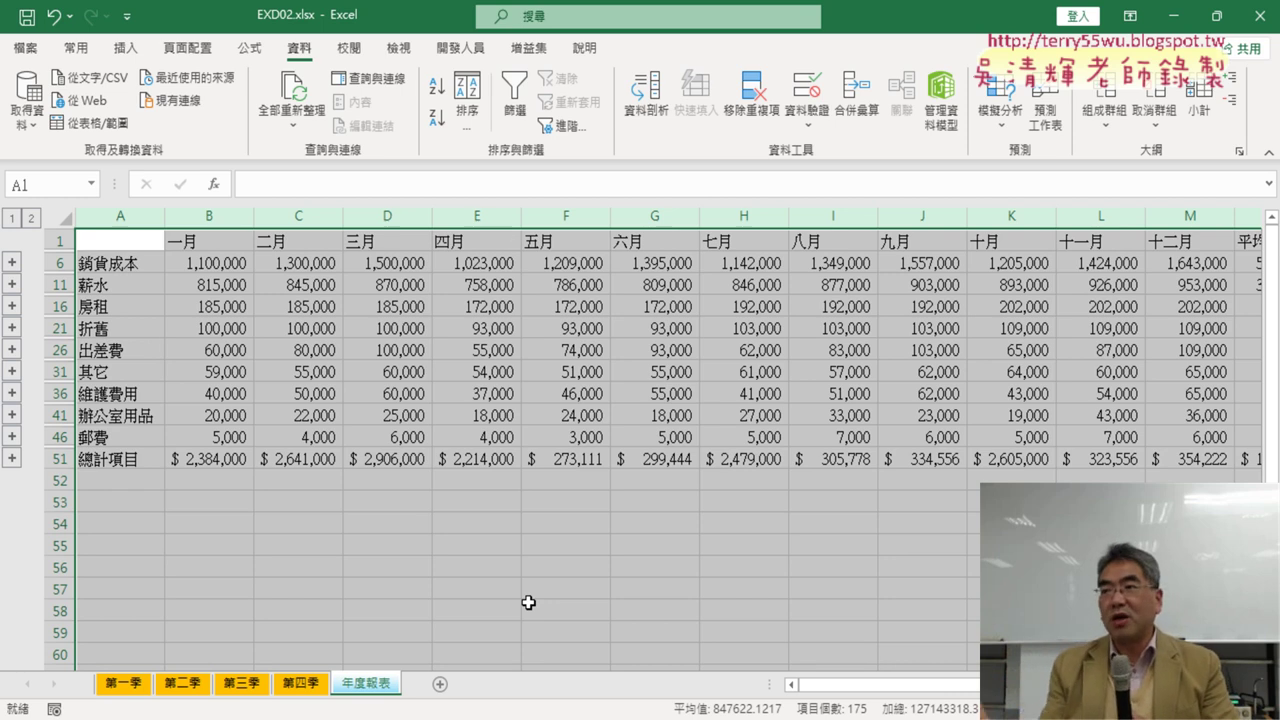
Use 另存新檔 to save the workbook in the 206 folder as EXA206.xlsx.
click(31, 50)
click(61, 316)
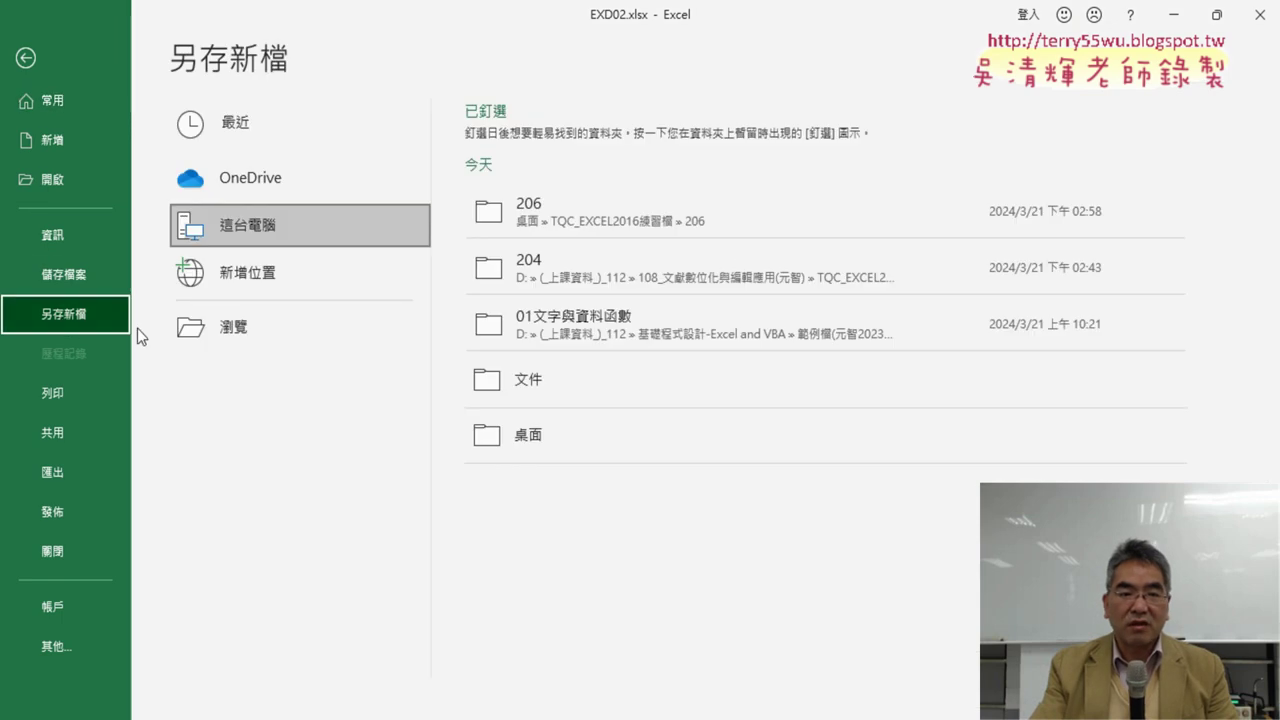
click(183, 323)
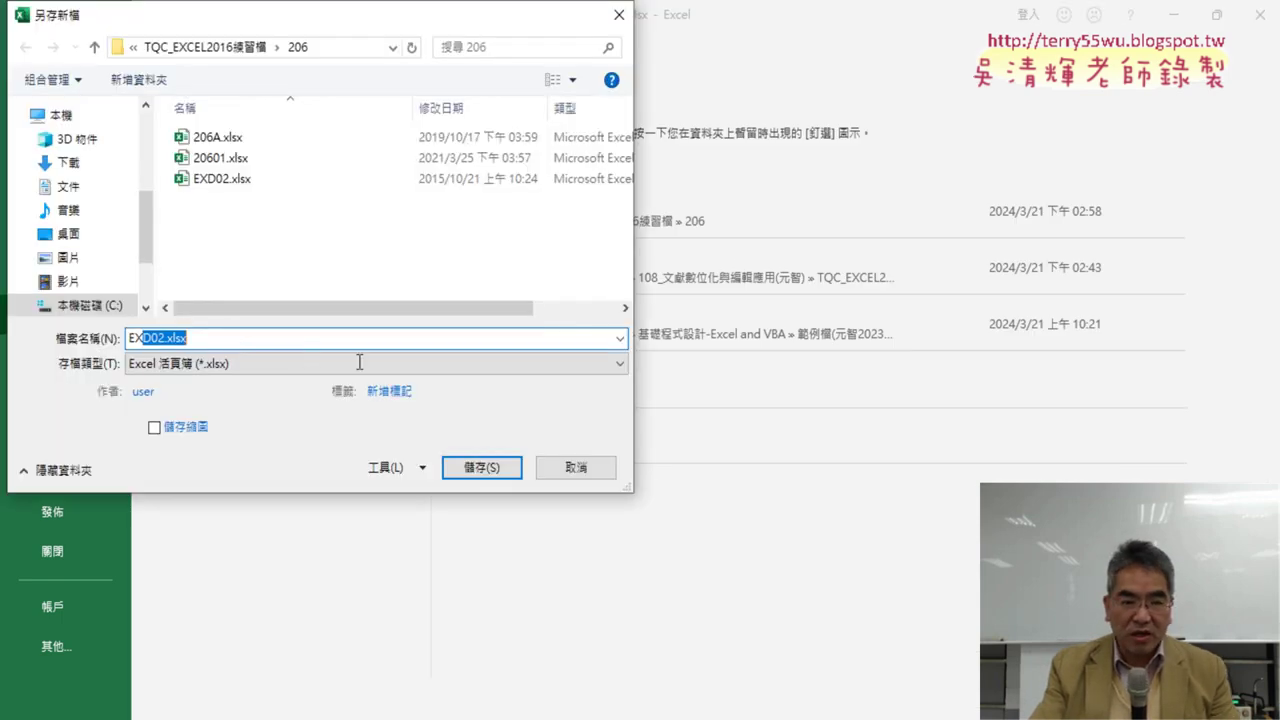
text(EXA)
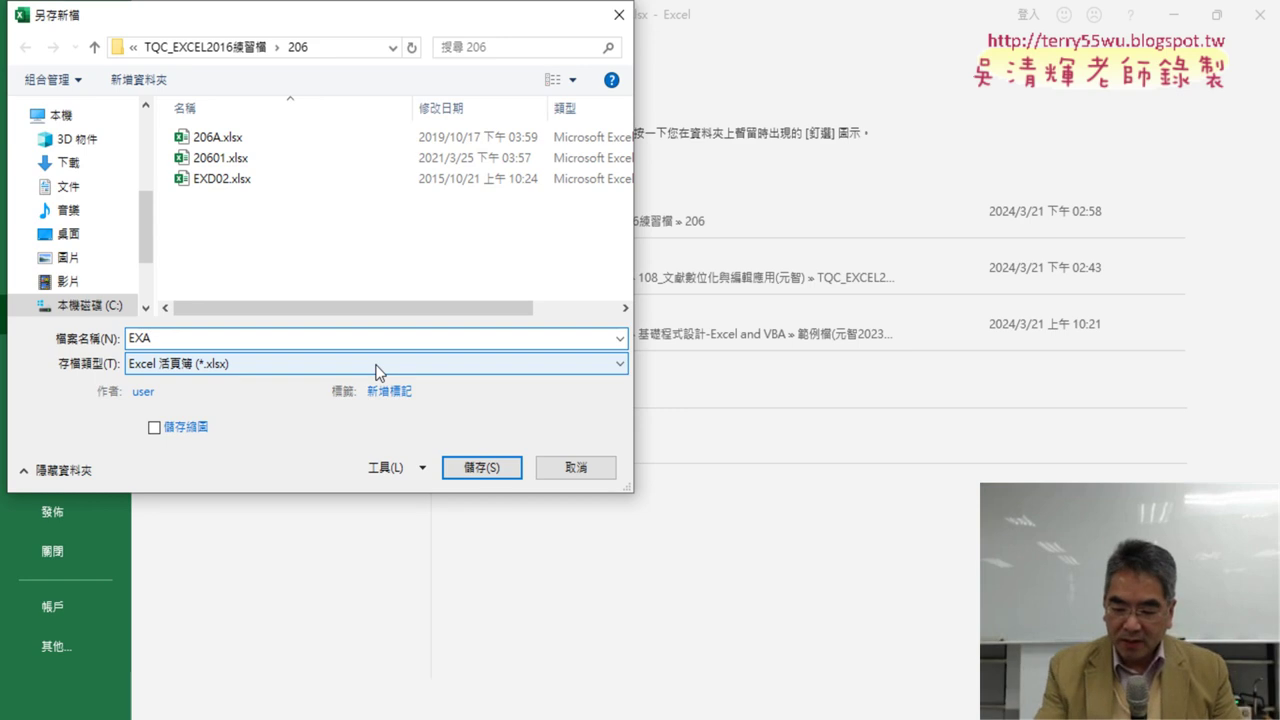
text(206)
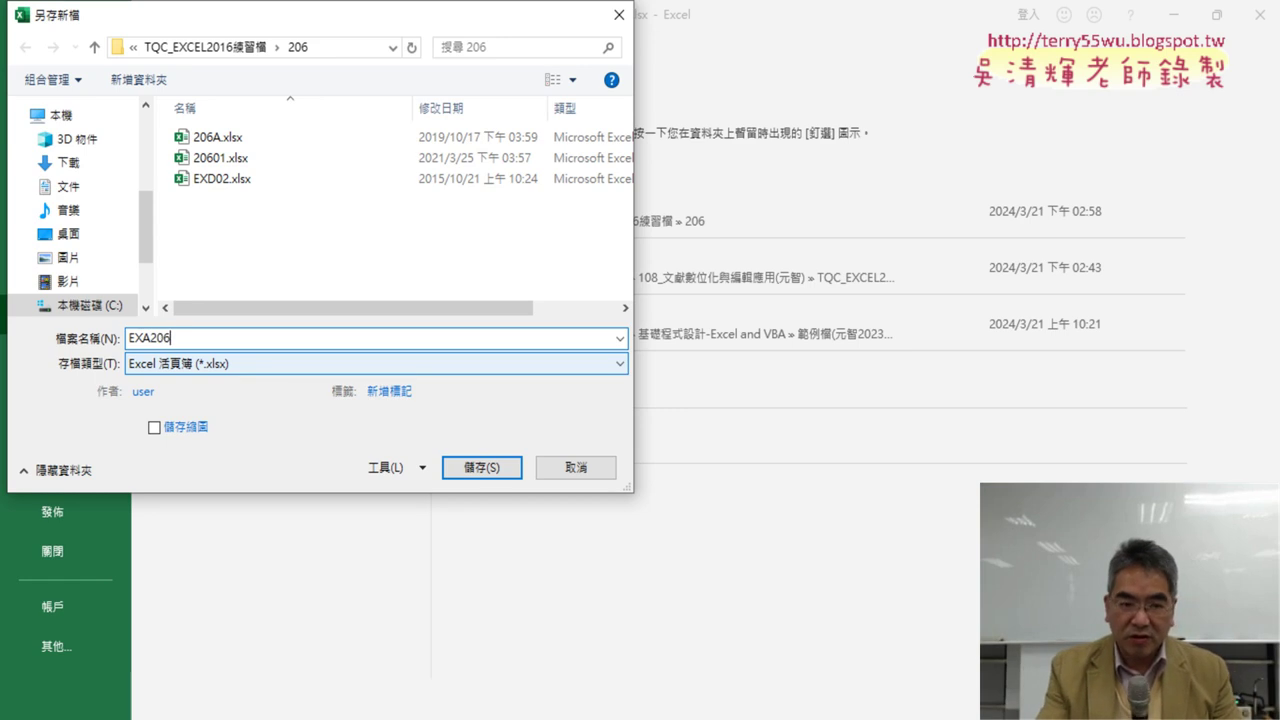
key(Return)
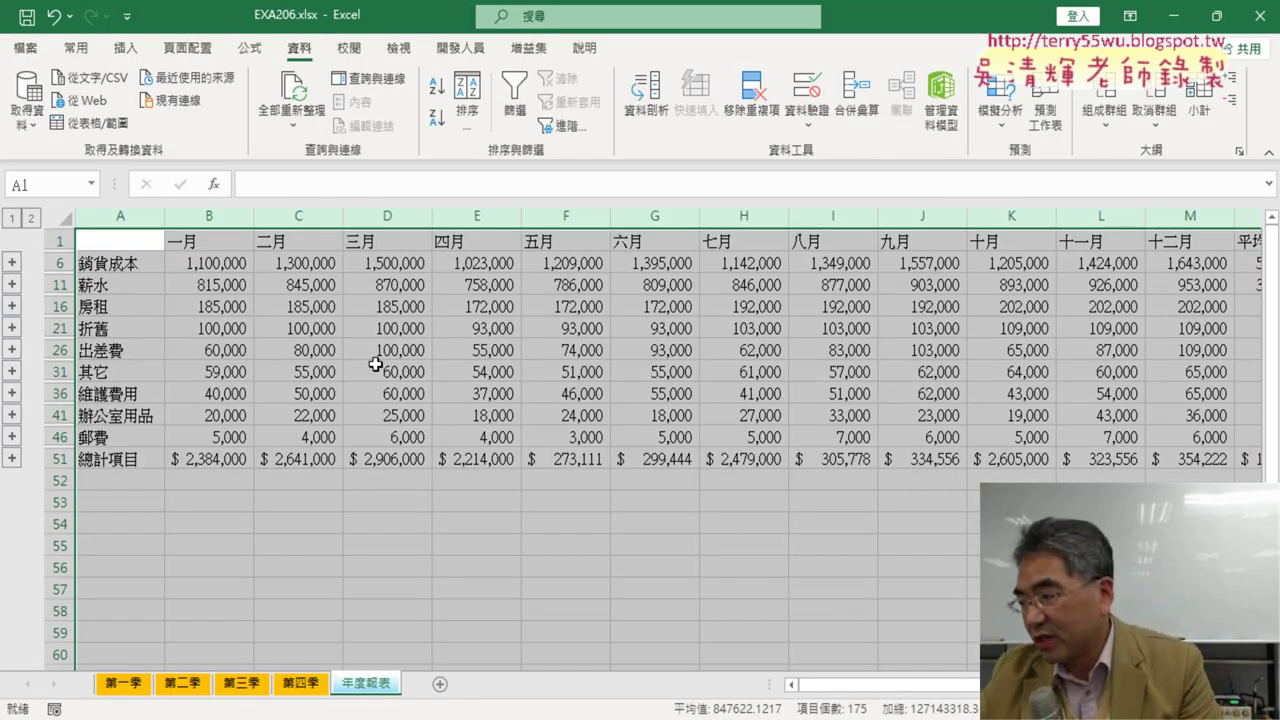